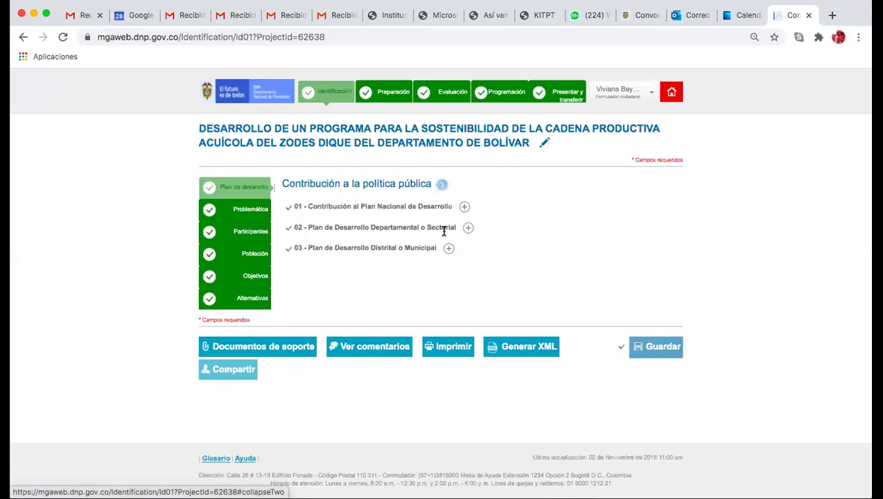
- Expand the section 01 - Contribución al Plan Nacional de Desarrollo and open the project's basic data for editing
{"action": "left_click", "coordinate": [465, 207]}
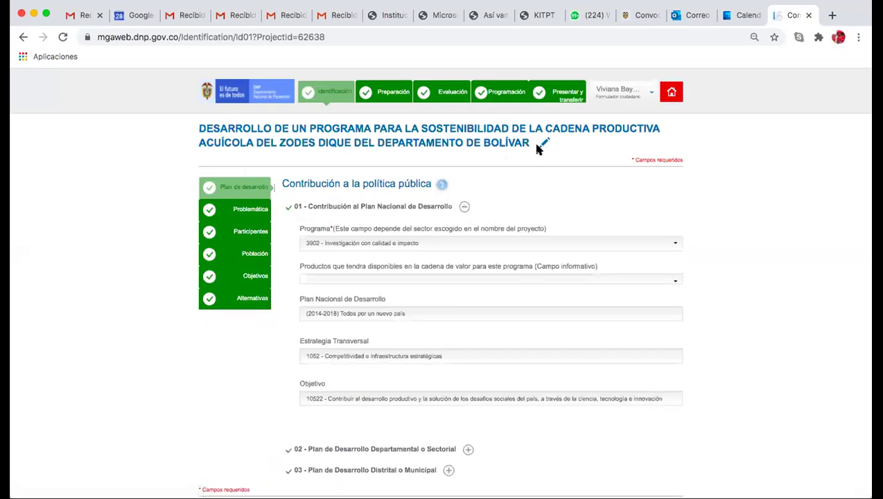
{"action": "left_click", "coordinate": [542, 144]}
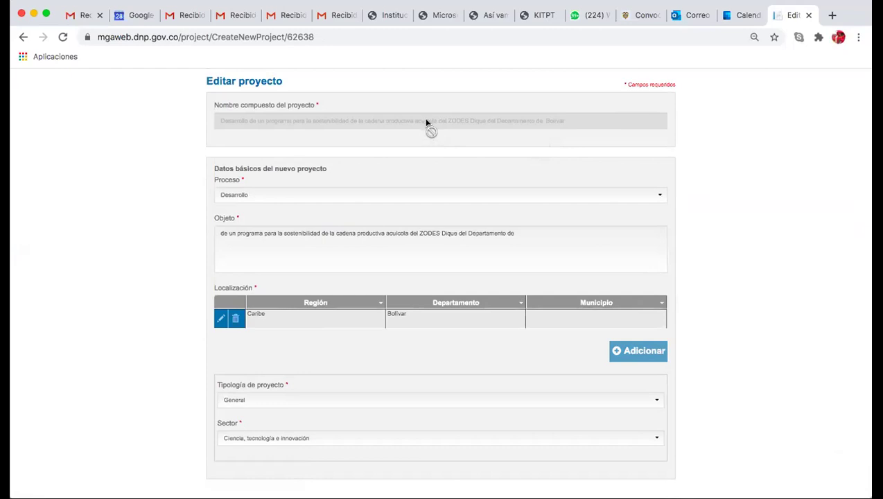
- Examine the available Proceso options without changing the selection, and review the remaining basic data of the project
{"action": "left_click", "coordinate": [450, 201]}
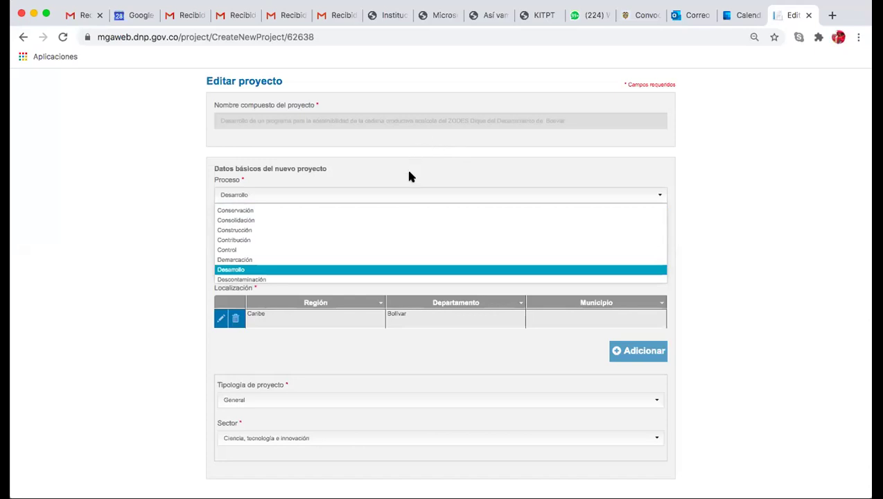
{"action": "scroll", "coordinate": [253, 265], "scroll_direction": "down", "scroll_amount": 5}
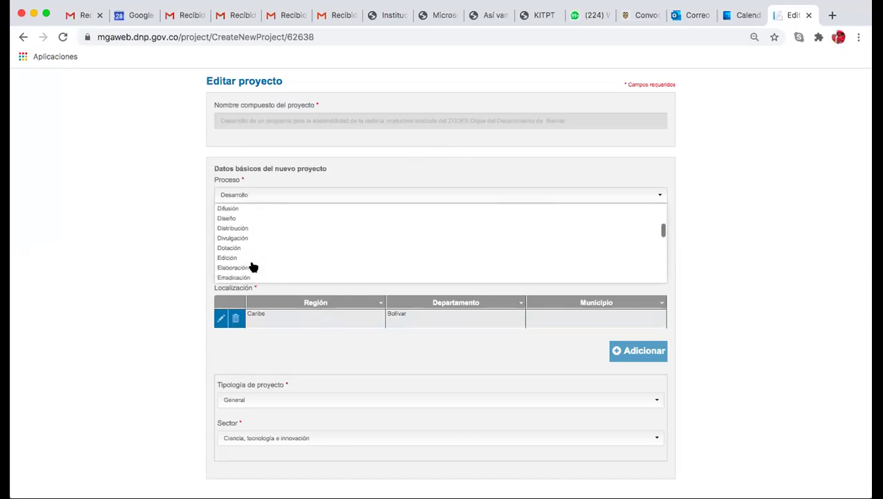
{"action": "scroll", "coordinate": [252, 267], "scroll_direction": "down", "scroll_amount": 8}
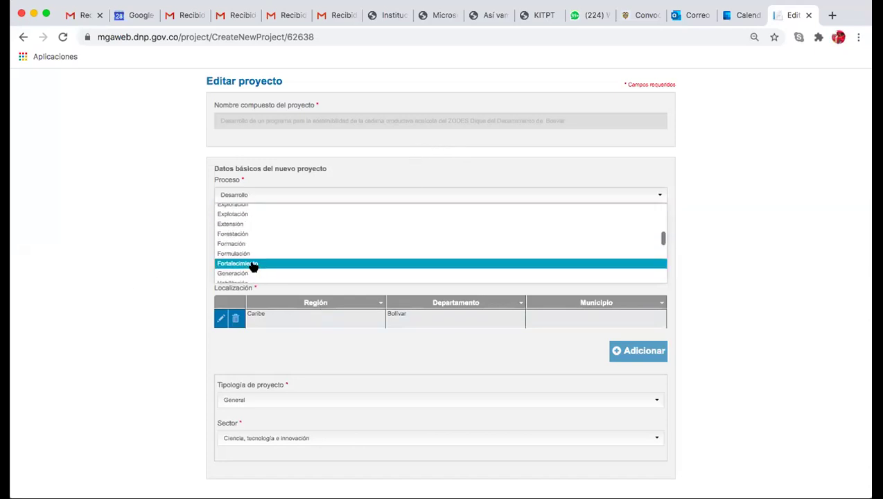
{"action": "scroll", "coordinate": [252, 267], "scroll_direction": "down", "scroll_amount": 6}
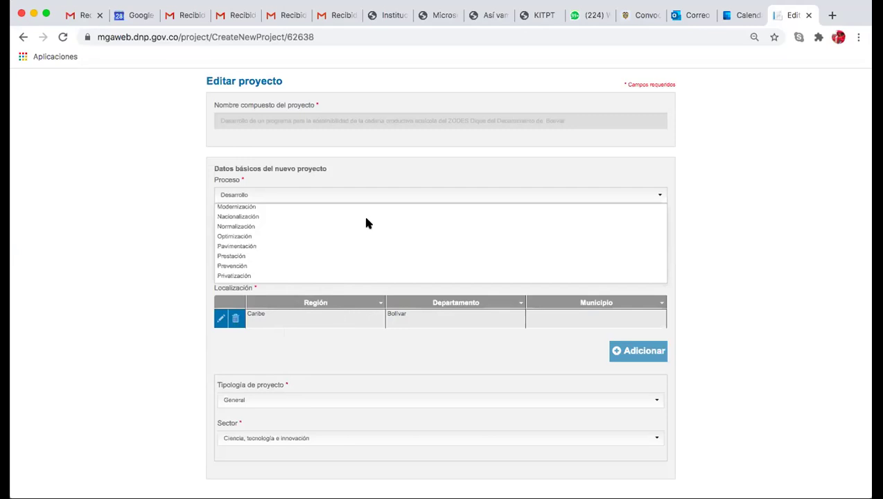
{"action": "left_click", "coordinate": [485, 172]}
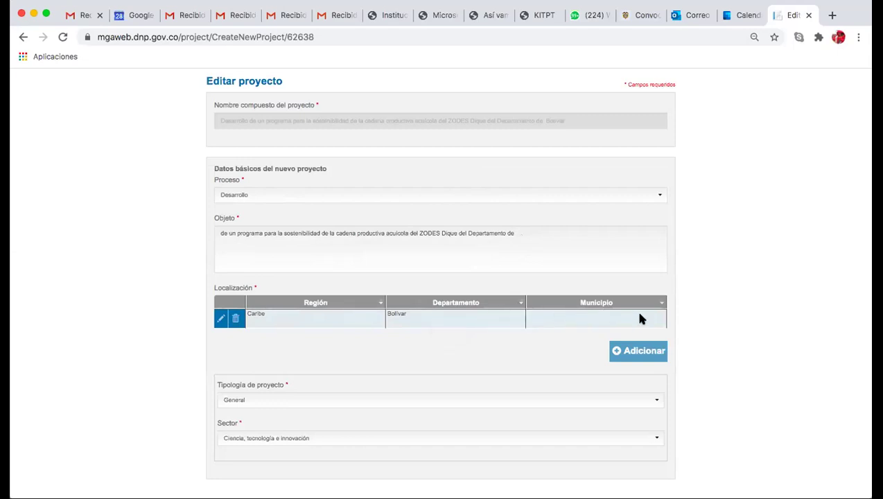
{"action": "scroll", "coordinate": [633, 319], "scroll_direction": "down", "scroll_amount": 3}
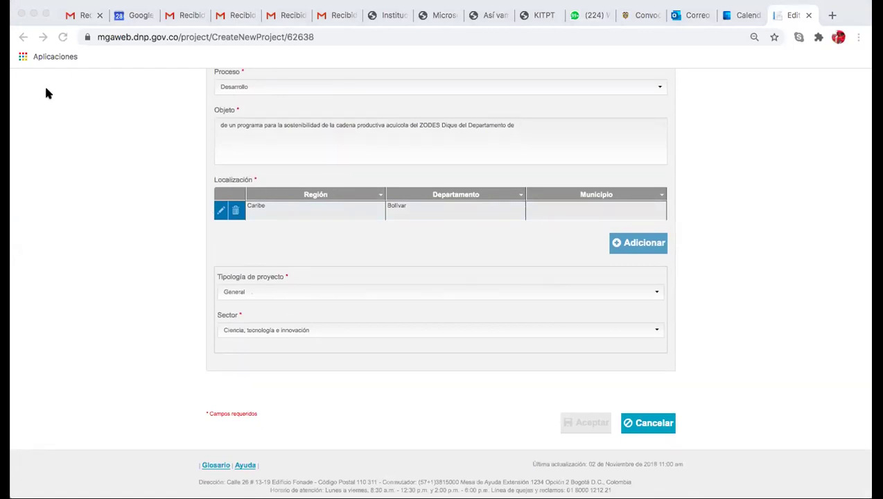
- Switch to WhatsApp Web and search the chats for the contact's first name
{"action": "left_click", "coordinate": [588, 15]}
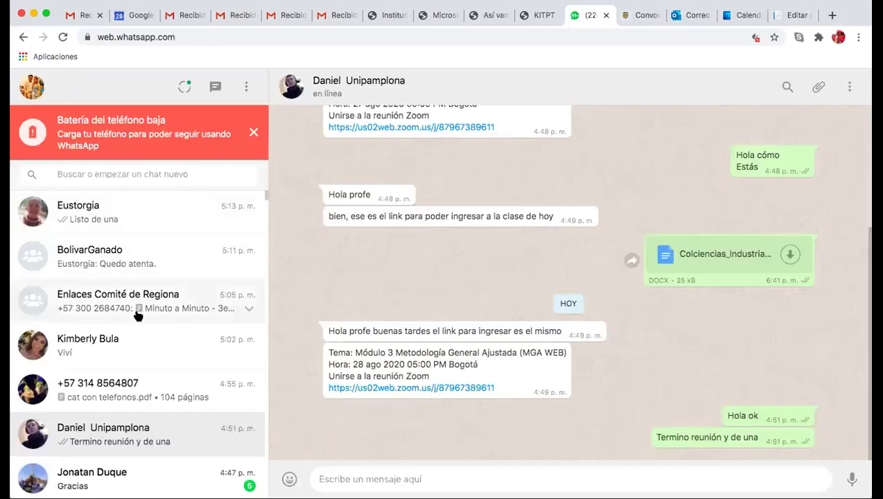
{"action": "left_click", "coordinate": [151, 175]}
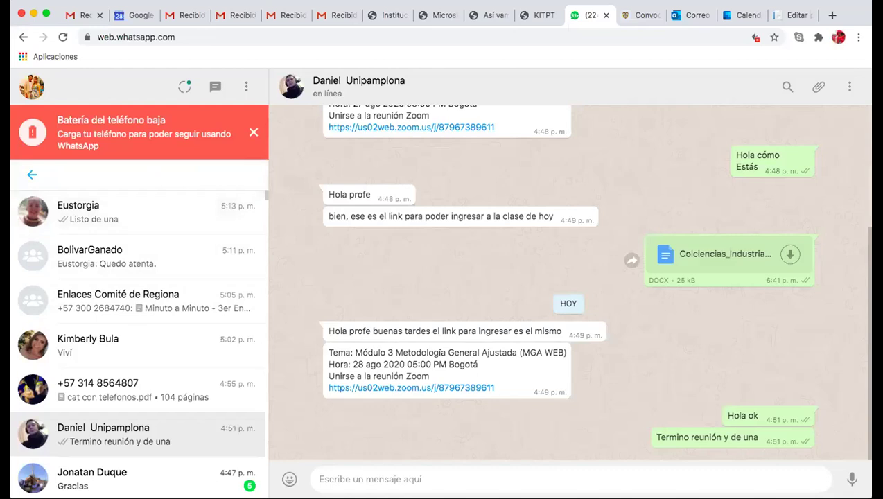
{"action": "type", "text": "daniel"}
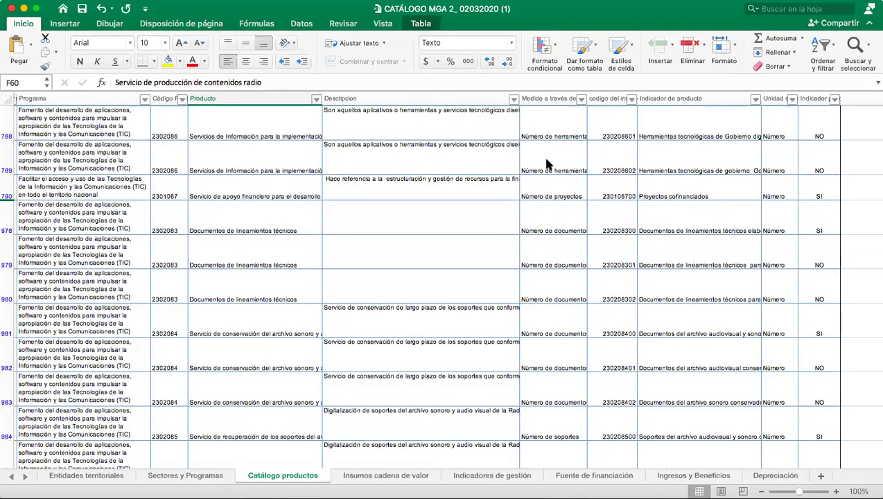
- In the CATÁLOGO MGA Excel workbook, check the program code filter and clear all filters from the product catalogue
{"action": "scroll", "coordinate": [546, 164], "scroll_direction": "left", "scroll_amount": 5}
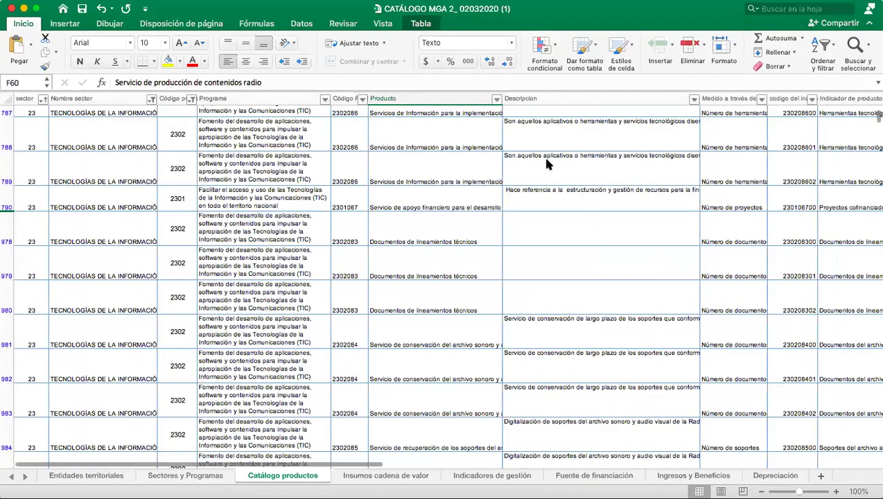
{"action": "scroll", "coordinate": [547, 163], "scroll_direction": "up", "scroll_amount": 1}
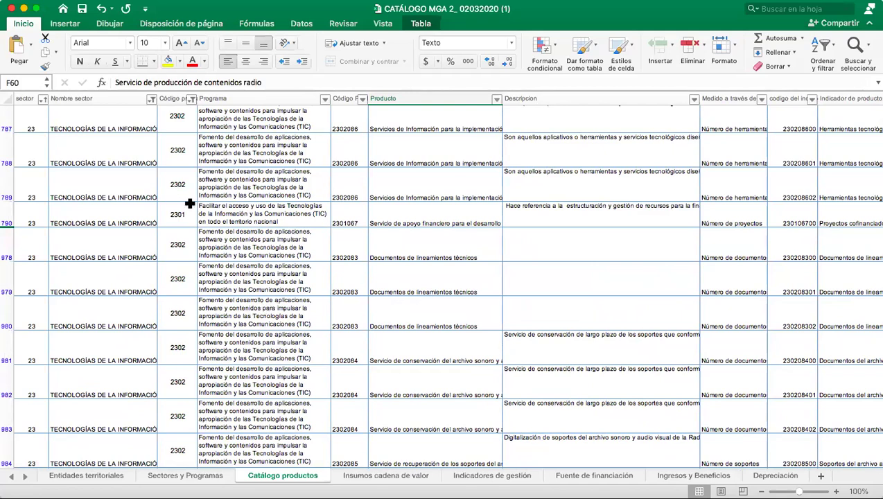
{"action": "left_click", "coordinate": [191, 99]}
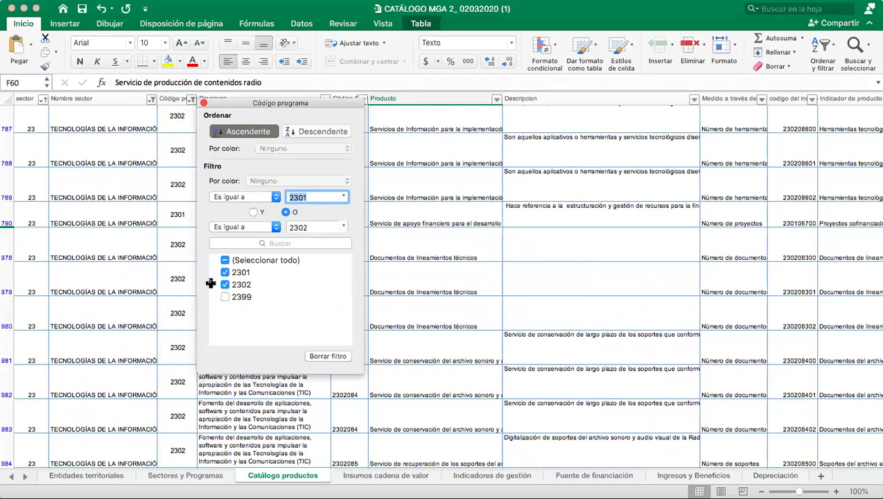
{"action": "left_click", "coordinate": [68, 237]}
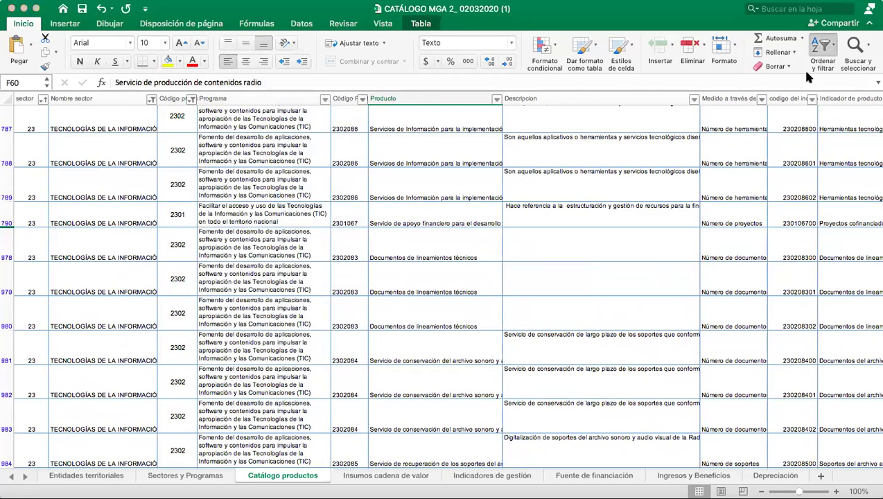
{"action": "key", "text": "super+z"}
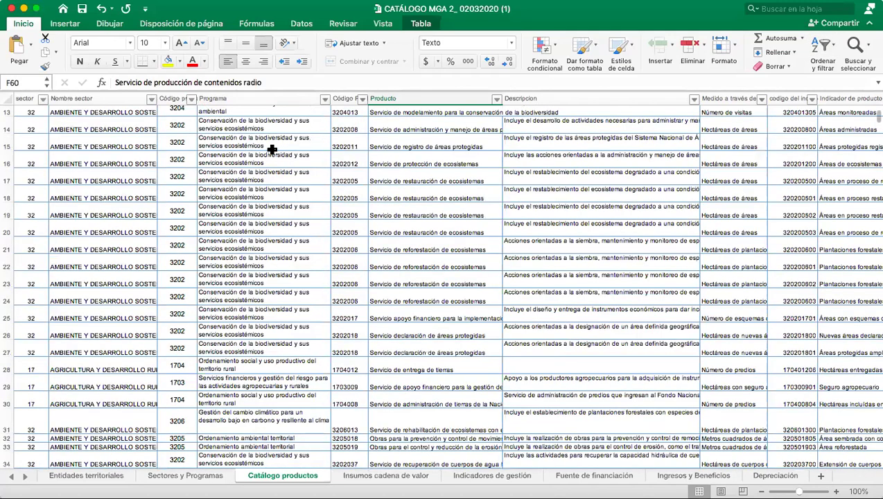
{"action": "scroll", "coordinate": [175, 479], "scroll_direction": "up", "scroll_amount": 1}
- Look through the Sectores y Programas sheet from its beginning down to the sector Ciencia, Tecnología e Innovación
{"action": "left_click", "coordinate": [184, 475]}
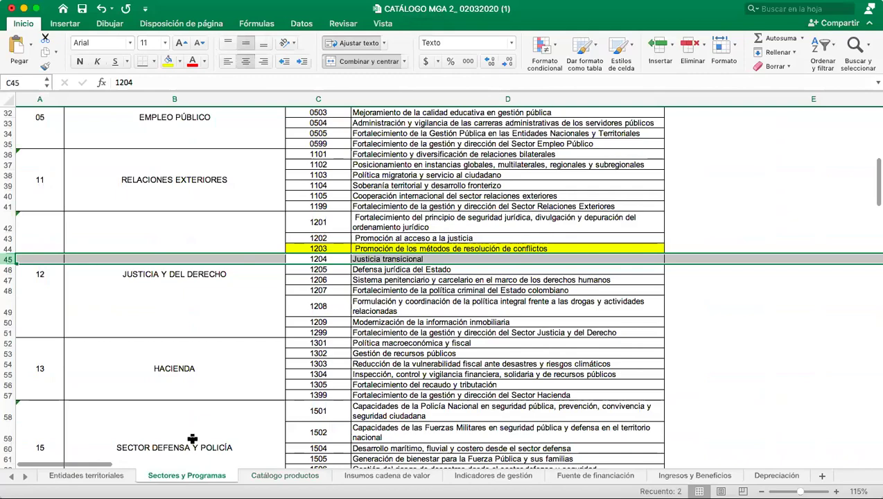
{"action": "scroll", "coordinate": [179, 411], "scroll_direction": "up", "scroll_amount": 10}
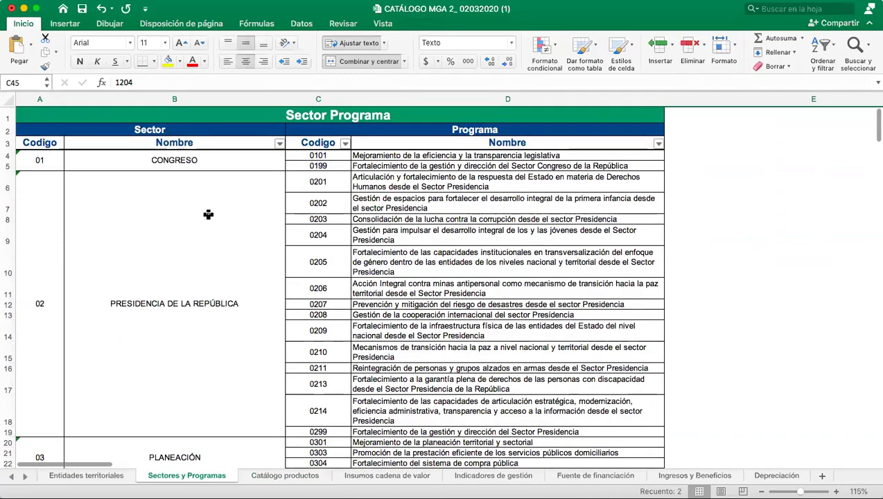
{"action": "scroll", "coordinate": [208, 214], "scroll_direction": "down", "scroll_amount": 3}
{"action": "scroll", "coordinate": [208, 215], "scroll_direction": "up", "scroll_amount": 3}
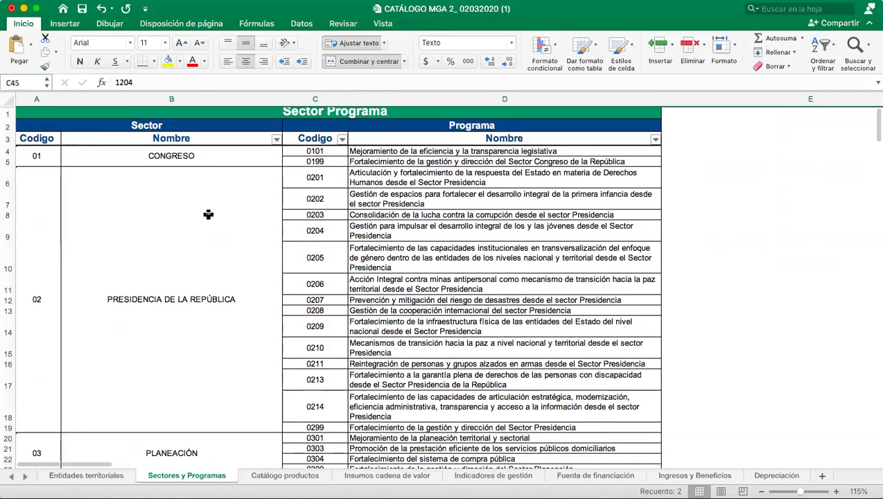
{"action": "scroll", "coordinate": [208, 215], "scroll_direction": "down", "scroll_amount": 5}
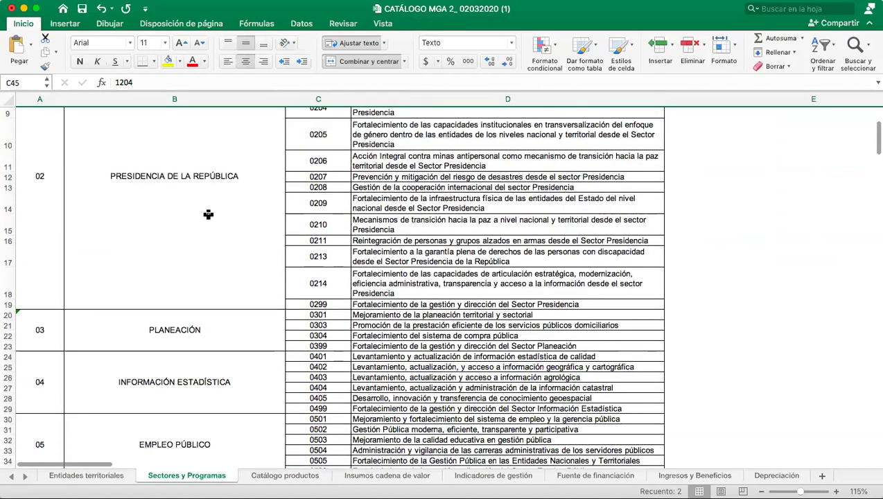
{"action": "scroll", "coordinate": [238, 288], "scroll_direction": "down", "scroll_amount": 2}
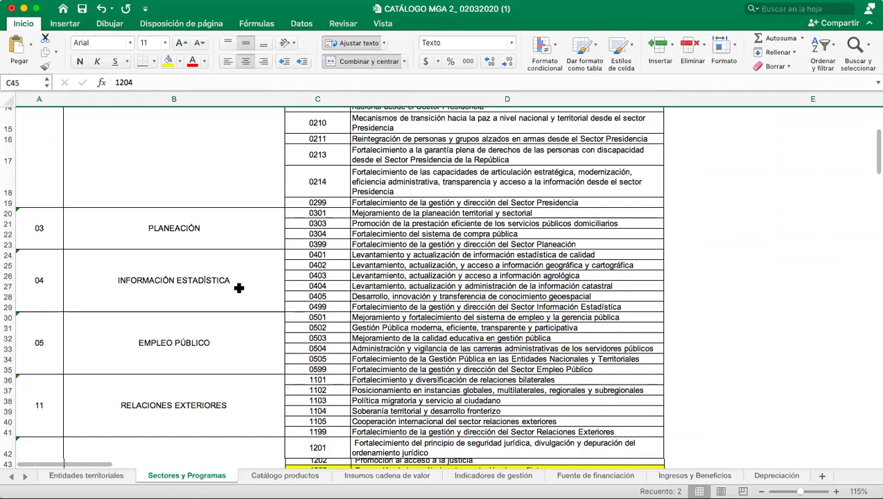
{"action": "scroll", "coordinate": [238, 288], "scroll_direction": "down", "scroll_amount": 6}
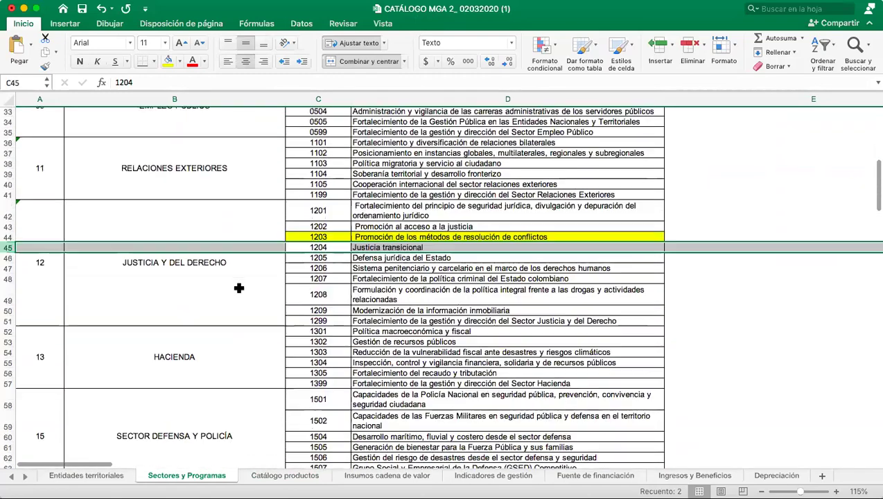
{"action": "scroll", "coordinate": [238, 288], "scroll_direction": "down", "scroll_amount": 8}
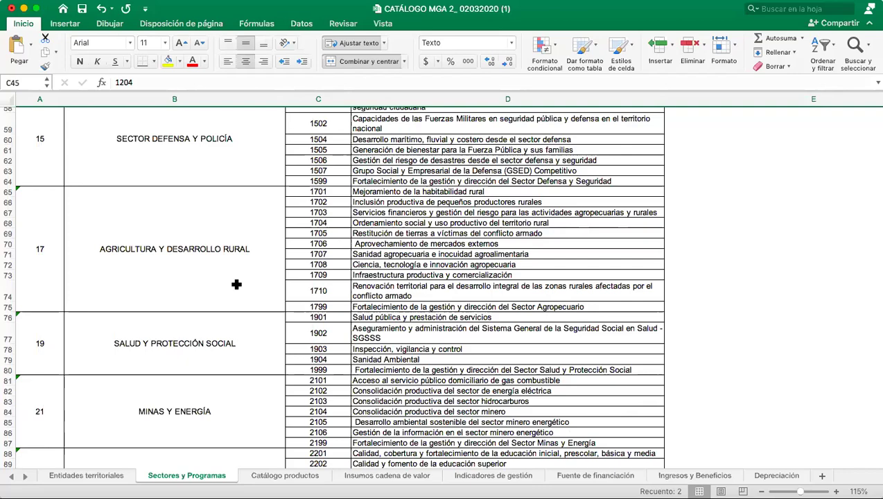
{"action": "scroll", "coordinate": [251, 245], "scroll_direction": "down", "scroll_amount": 1}
{"action": "scroll", "coordinate": [251, 245], "scroll_direction": "down", "scroll_amount": 6}
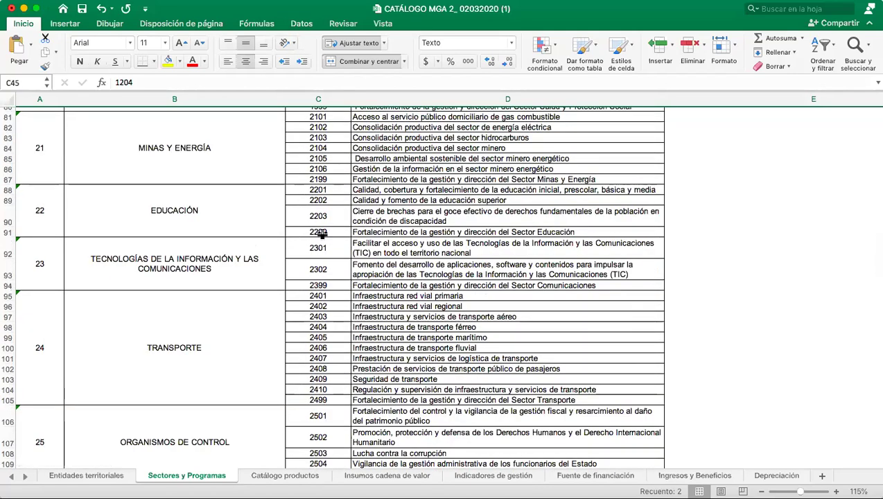
{"action": "scroll", "coordinate": [322, 236], "scroll_direction": "down", "scroll_amount": 8}
{"action": "scroll", "coordinate": [267, 256], "scroll_direction": "down", "scroll_amount": 6}
{"action": "scroll", "coordinate": [122, 352], "scroll_direction": "down", "scroll_amount": 3}
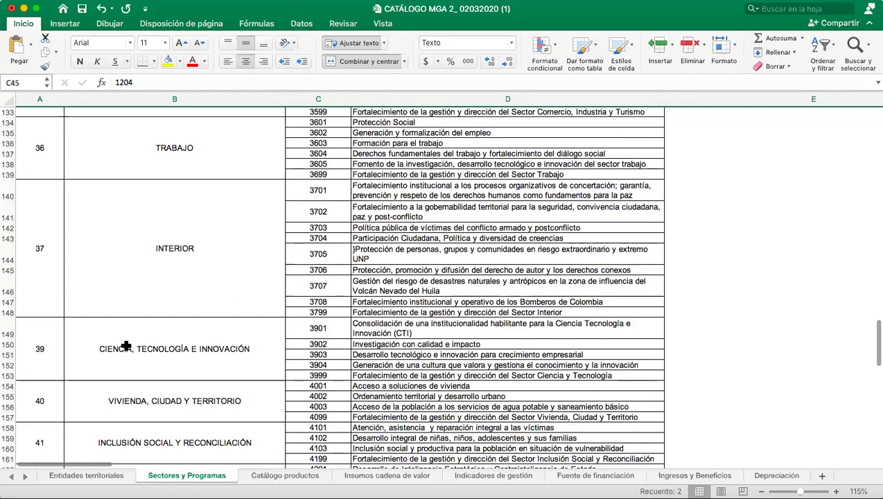
- Select the program codes 3901 to 3999 of Ciencia, Tecnología e Innovación and compare them with the other sectors' programs
{"action": "left_click", "coordinate": [124, 347]}
{"action": "left_click", "coordinate": [329, 323]}
{"action": "left_click_drag", "start_coordinate": [329, 340], "coordinate": [333, 370]}
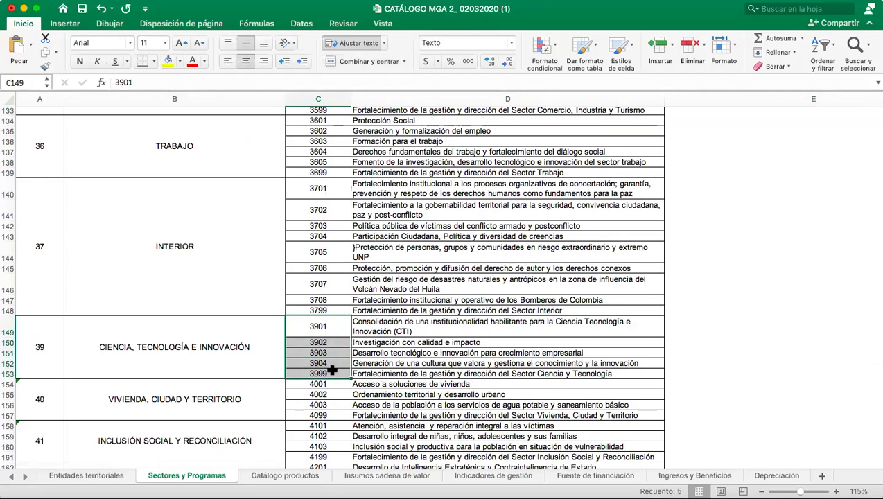
{"action": "scroll", "coordinate": [595, 283], "scroll_direction": "up", "scroll_amount": 9}
{"action": "scroll", "coordinate": [595, 283], "scroll_direction": "up", "scroll_amount": 20}
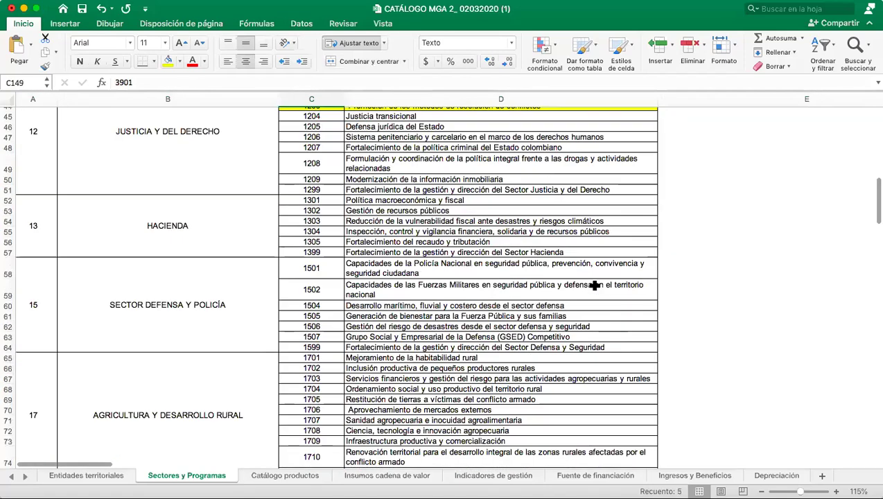
{"action": "scroll", "coordinate": [595, 285], "scroll_direction": "up", "scroll_amount": 15}
{"action": "scroll", "coordinate": [595, 285], "scroll_direction": "down", "scroll_amount": 20}
{"action": "scroll", "coordinate": [595, 285], "scroll_direction": "down", "scroll_amount": 11}
{"action": "scroll", "coordinate": [348, 283], "scroll_direction": "down", "scroll_amount": 8}
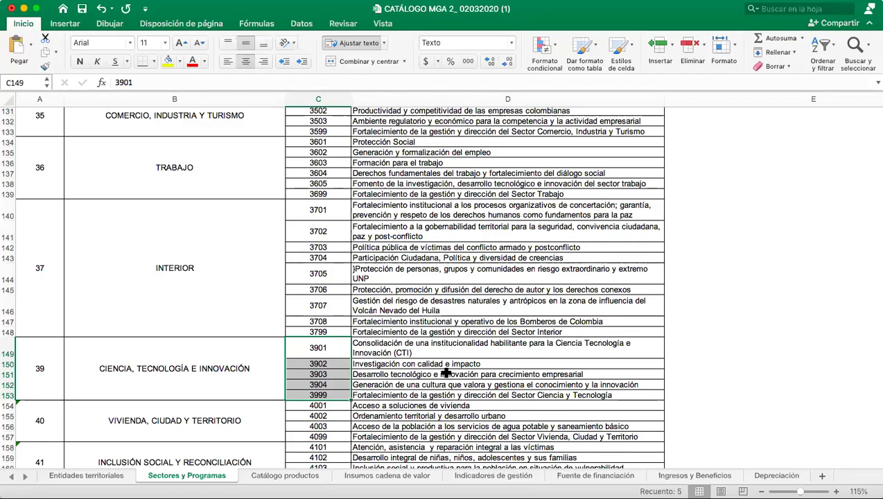
- Filter the Catálogo productos sheet to show only sector 39
{"action": "left_click", "coordinate": [290, 479]}
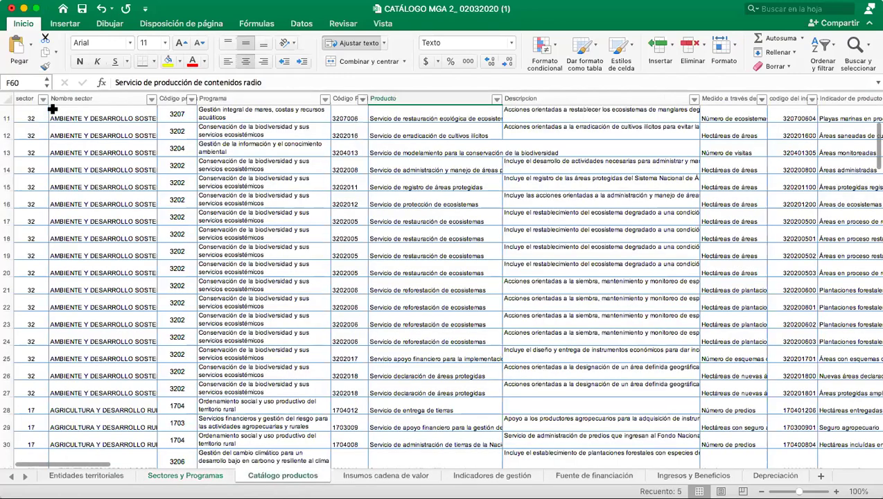
{"action": "scroll", "coordinate": [46, 119], "scroll_direction": "up", "scroll_amount": 5}
{"action": "left_click", "coordinate": [43, 113]}
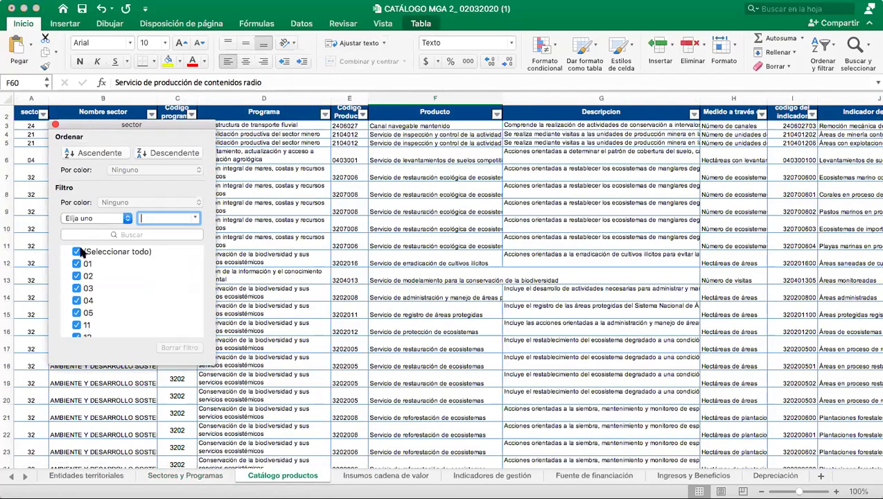
{"action": "scroll", "coordinate": [90, 294], "scroll_direction": "down", "scroll_amount": 10}
{"action": "left_click", "coordinate": [76, 301]}
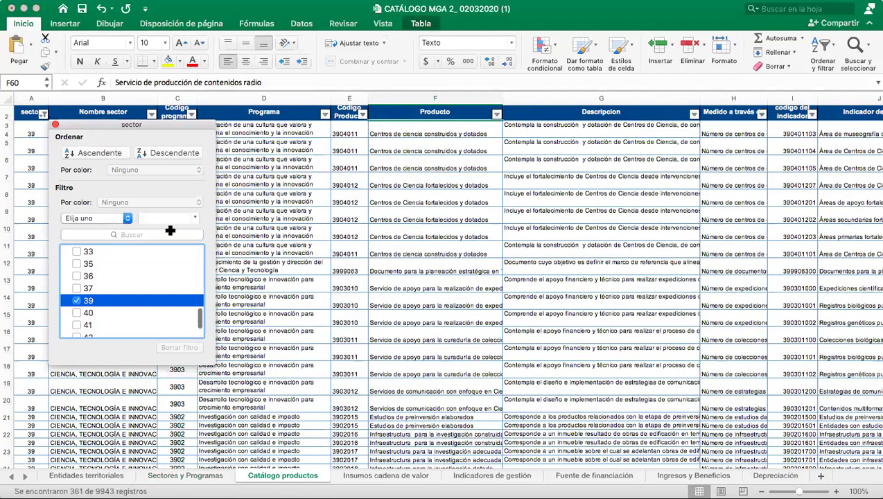
- Filter the product catalogue by program code so that only 3902 is included
{"action": "left_click", "coordinate": [194, 102]}
{"action": "left_click", "coordinate": [196, 115]}
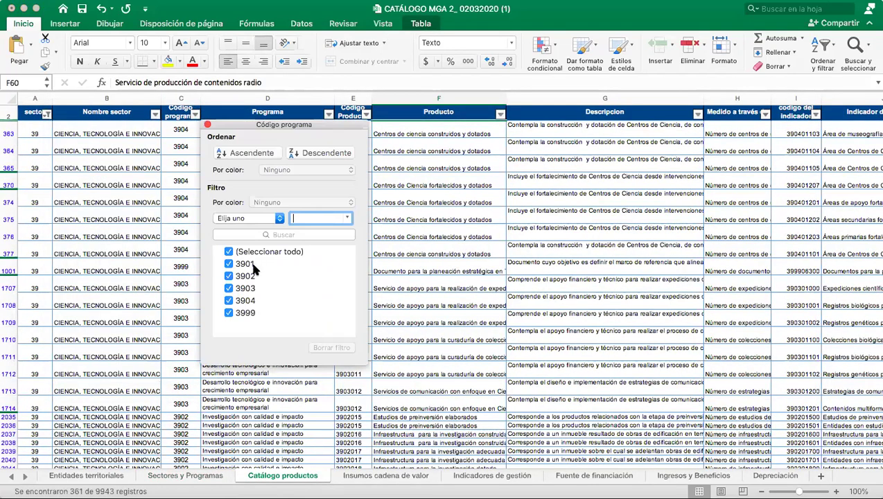
{"action": "left_click", "coordinate": [231, 252]}
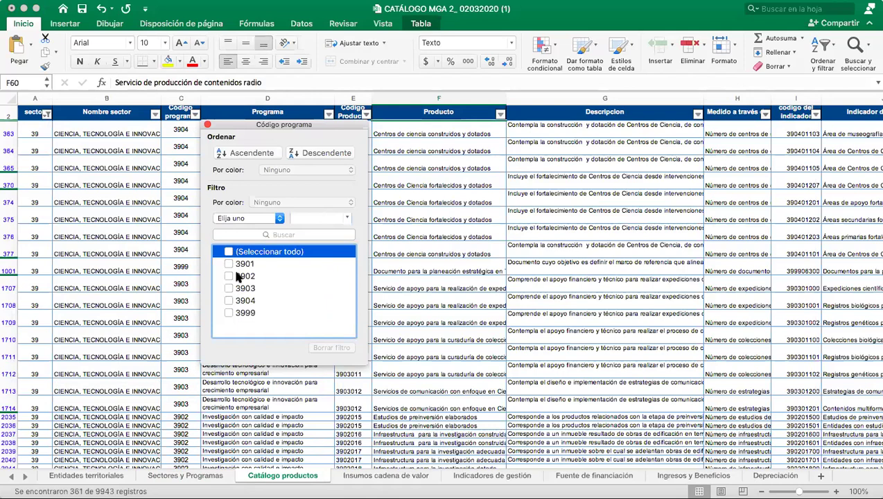
{"action": "left_click", "coordinate": [229, 277]}
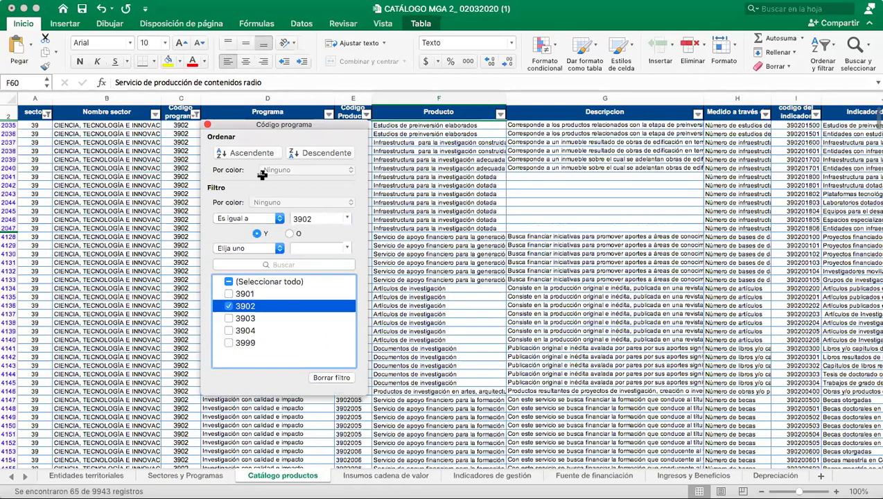
{"action": "key", "text": "Escape"}
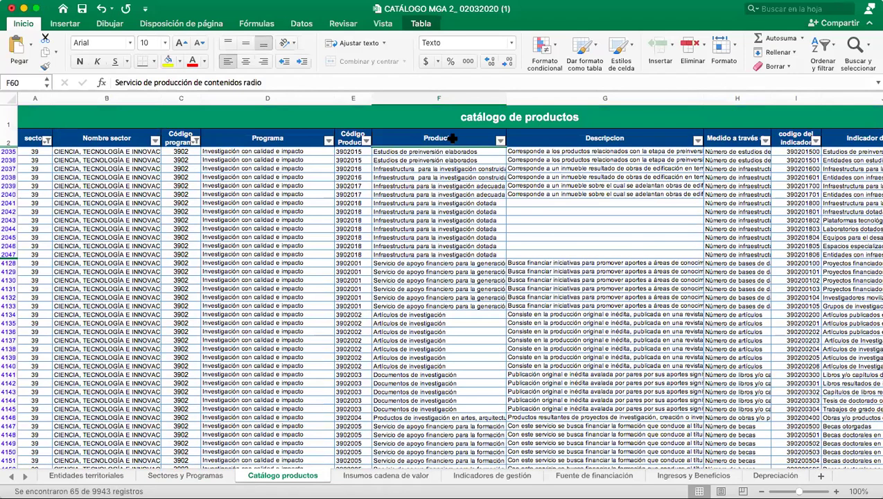
- Look through the product names available for program 3902 in the Producto column's filter list, enlarging the list to read them
{"action": "left_click", "coordinate": [500, 142]}
{"action": "scroll", "coordinate": [557, 320], "scroll_direction": "down", "scroll_amount": 1}
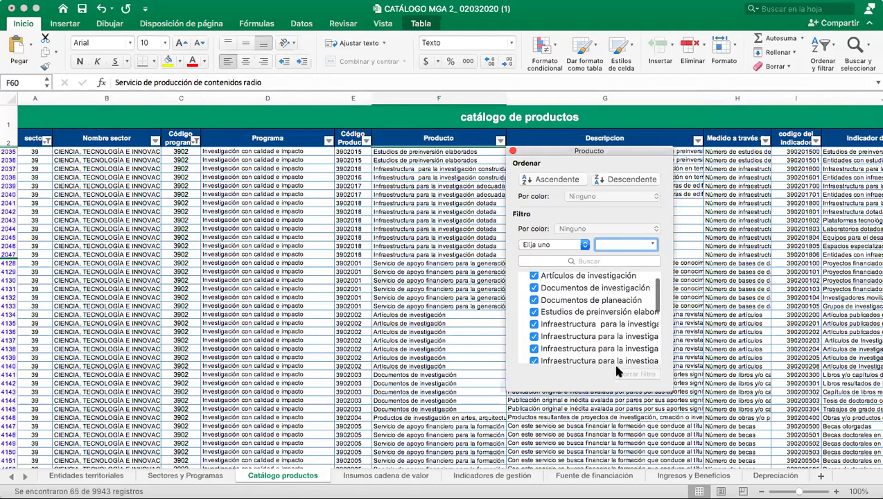
{"action": "left_click_drag", "start_coordinate": [669, 390], "coordinate": [843, 391]}
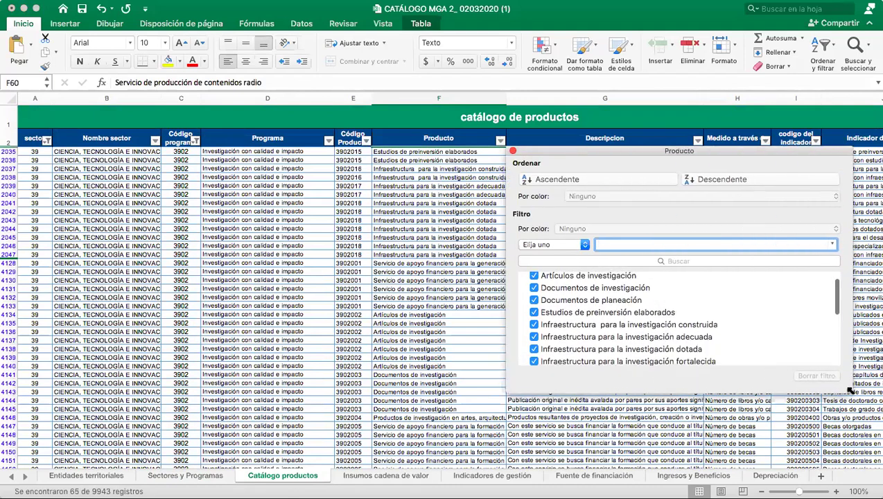
{"action": "scroll", "coordinate": [791, 296], "scroll_direction": "down", "scroll_amount": 3}
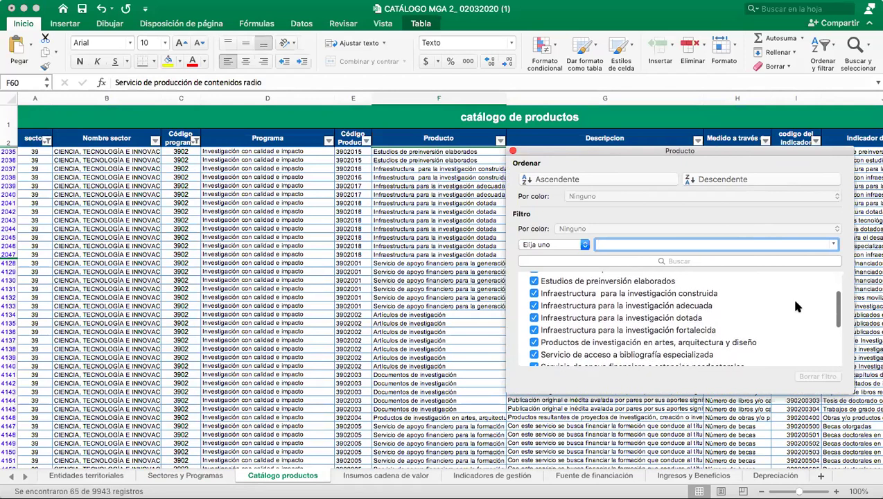
{"action": "left_click", "coordinate": [450, 210]}
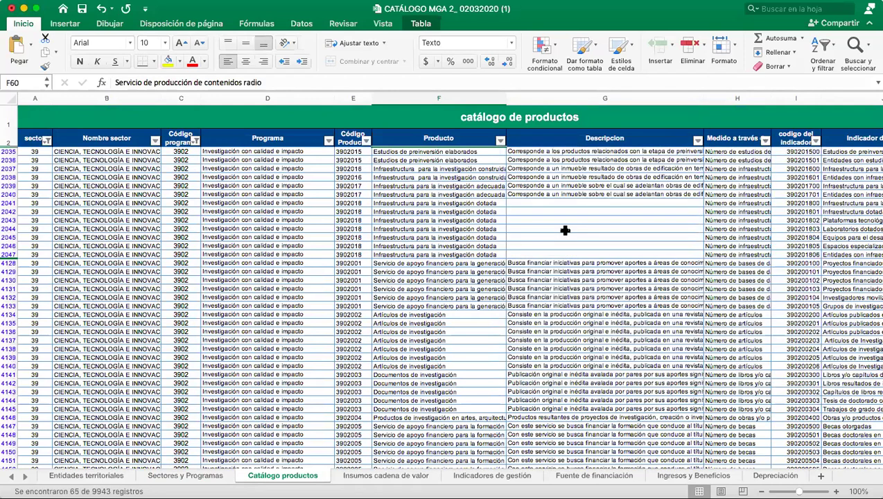
- Select the Descripcion cell in row 2038 to read the full description of the built research infrastructure product
{"action": "scroll", "coordinate": [516, 176], "scroll_direction": "right", "scroll_amount": 2}
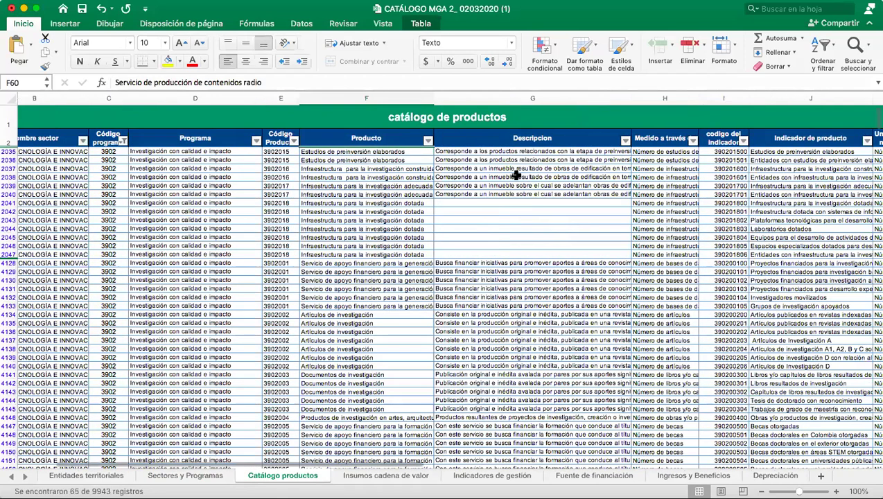
{"action": "scroll", "coordinate": [516, 175], "scroll_direction": "right", "scroll_amount": 2}
{"action": "left_click", "coordinate": [515, 175]}
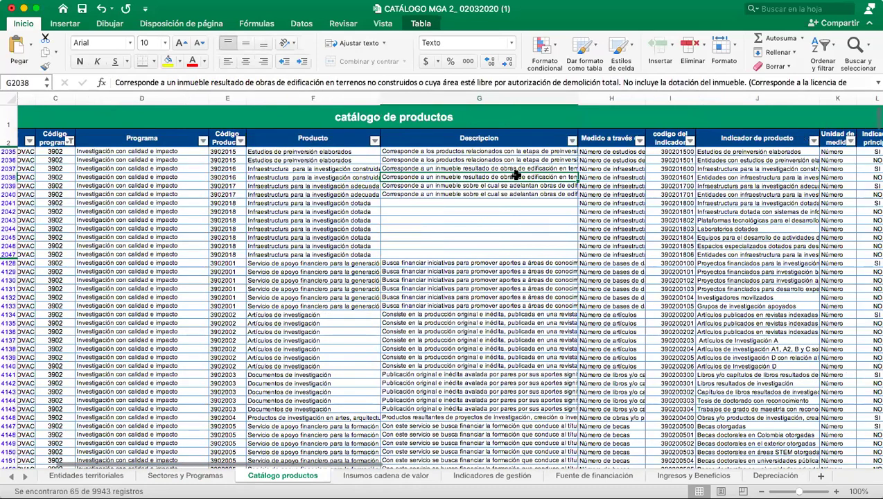
- Widen the Indicador de producto column in the product catalogue to show more of the indicator names
{"action": "scroll", "coordinate": [516, 175], "scroll_direction": "right", "scroll_amount": 2}
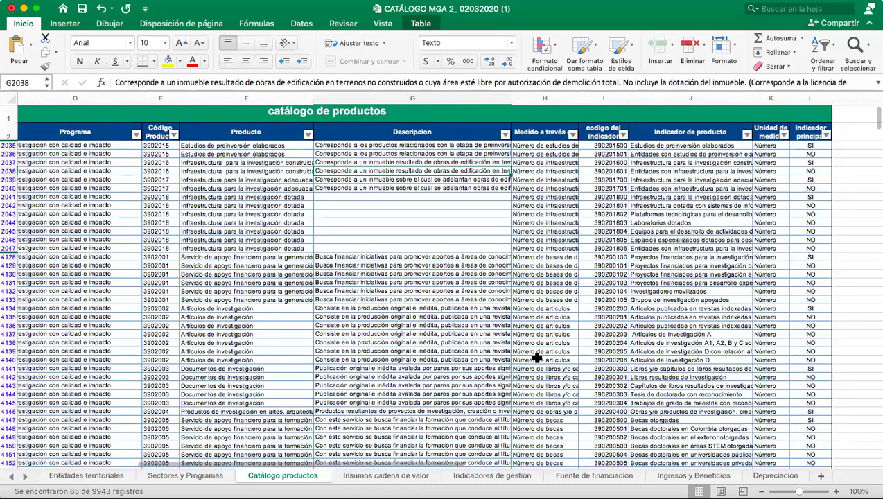
{"action": "scroll", "coordinate": [537, 357], "scroll_direction": "right", "scroll_amount": 2}
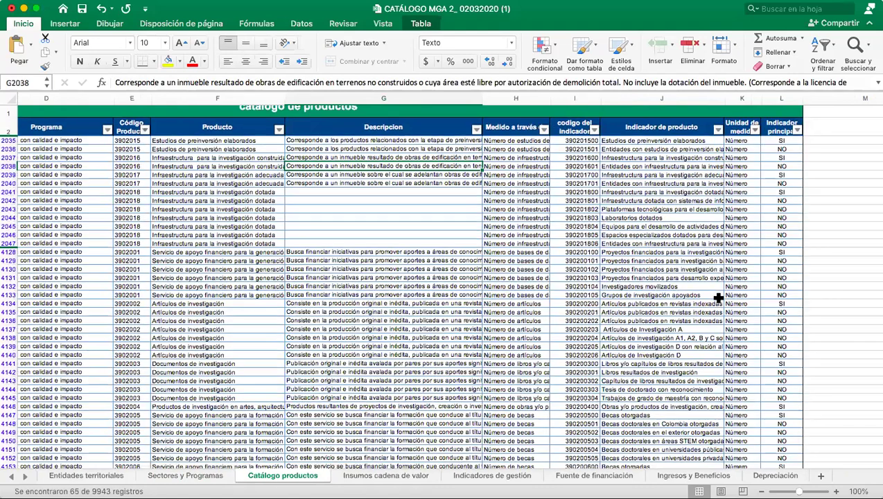
{"action": "scroll", "coordinate": [654, 138], "scroll_direction": "right", "scroll_amount": 2}
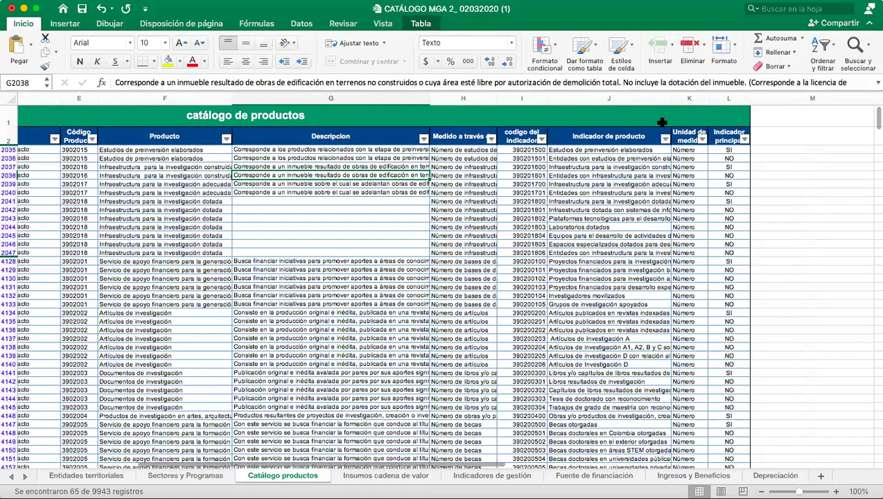
{"action": "scroll", "coordinate": [663, 119], "scroll_direction": "right", "scroll_amount": 1}
{"action": "left_click_drag", "start_coordinate": [671, 99], "coordinate": [684, 100]}
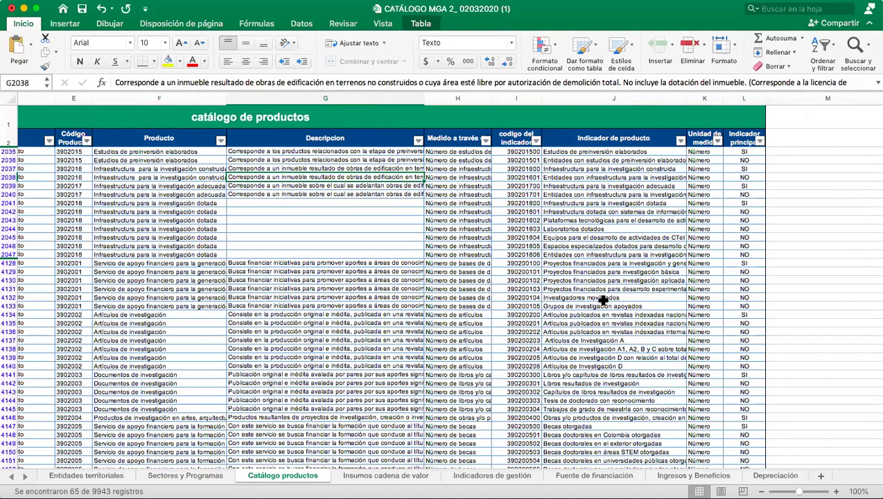
- Widen the Descripcion column in the product catalogue to show more of the product descriptions
{"action": "scroll", "coordinate": [554, 276], "scroll_direction": "down", "scroll_amount": 1}
{"action": "scroll", "coordinate": [554, 276], "scroll_direction": "left", "scroll_amount": 1}
{"action": "scroll", "coordinate": [622, 122], "scroll_direction": "down", "scroll_amount": 1}
{"action": "scroll", "coordinate": [622, 122], "scroll_direction": "left", "scroll_amount": 1}
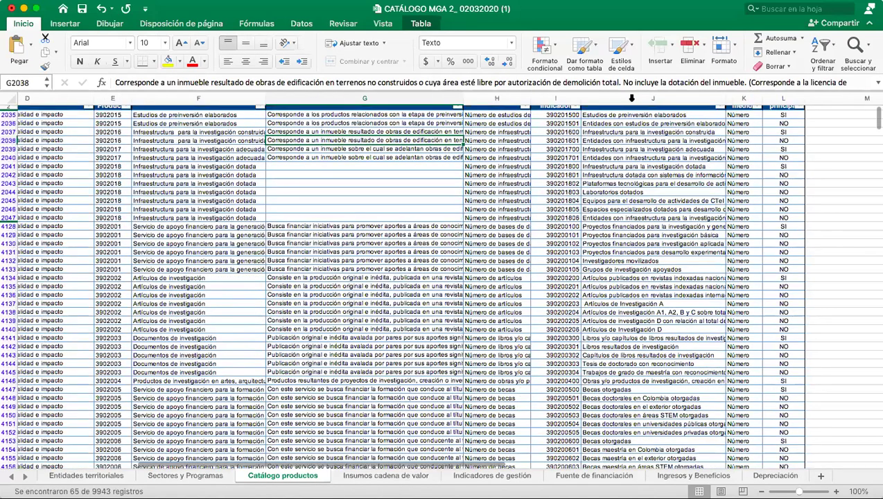
{"action": "scroll", "coordinate": [632, 99], "scroll_direction": "up", "scroll_amount": 1}
{"action": "scroll", "coordinate": [632, 98], "scroll_direction": "left", "scroll_amount": 1}
{"action": "left_click_drag", "start_coordinate": [626, 98], "coordinate": [672, 95]}
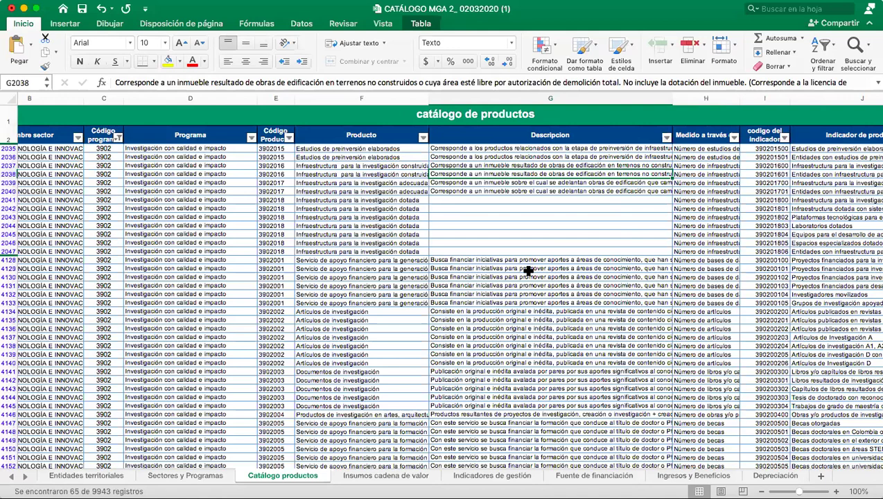
- Filter the product catalogue by program code 3903 and replace that selection with only 3904
{"action": "left_click", "coordinate": [119, 138]}
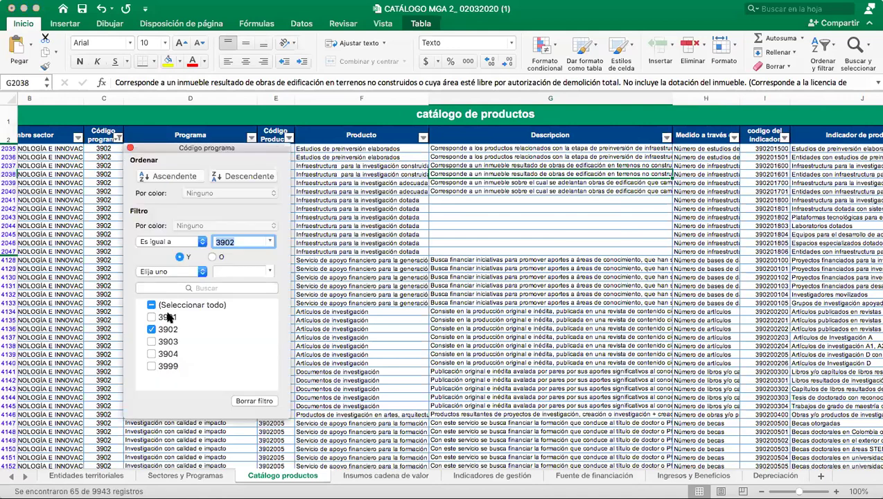
{"action": "left_click", "coordinate": [151, 342]}
{"action": "left_click", "coordinate": [151, 343]}
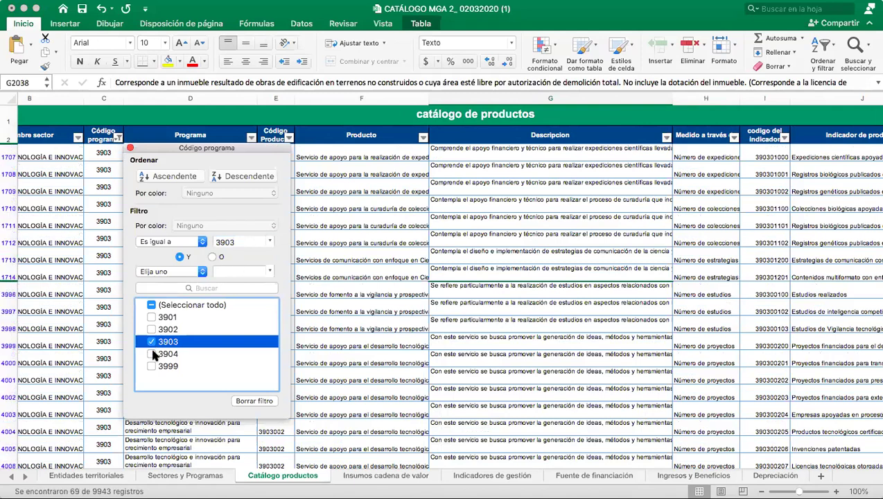
{"action": "left_click", "coordinate": [152, 354]}
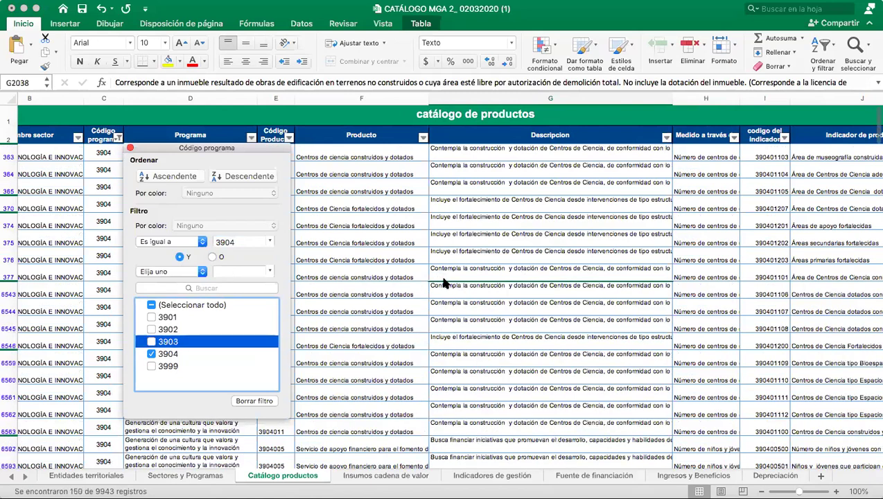
{"action": "left_click", "coordinate": [447, 256]}
- Look through the catalogue rows of program 3904 and check the program codes offered in the Código programa filter
{"action": "scroll", "coordinate": [447, 255], "scroll_direction": "down", "scroll_amount": 3}
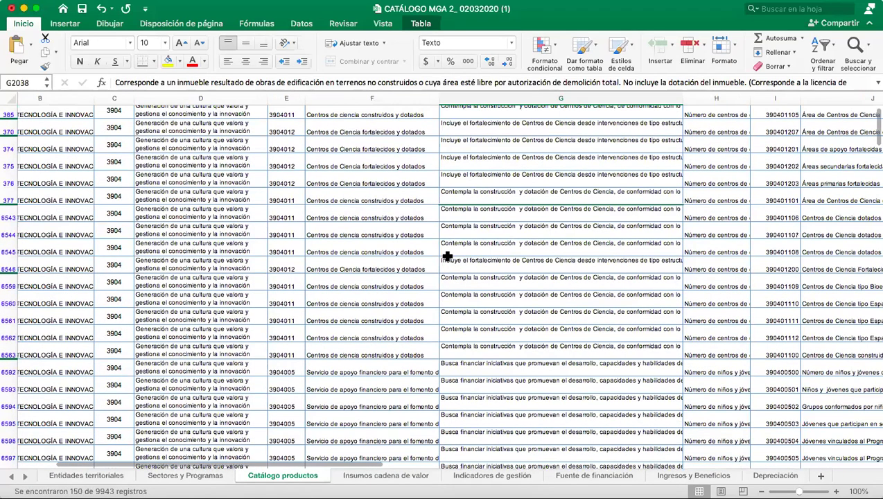
{"action": "scroll", "coordinate": [447, 256], "scroll_direction": "down", "scroll_amount": 2}
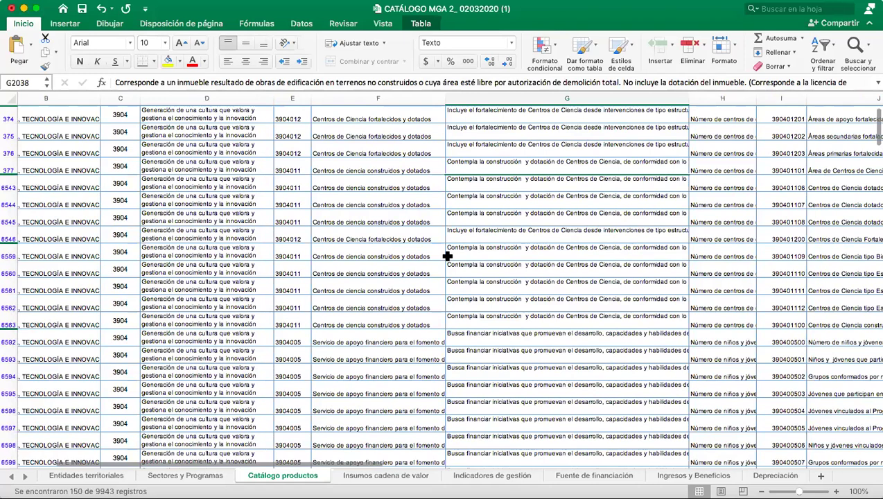
{"action": "scroll", "coordinate": [447, 256], "scroll_direction": "down", "scroll_amount": 2}
{"action": "scroll", "coordinate": [447, 255], "scroll_direction": "left", "scroll_amount": 1}
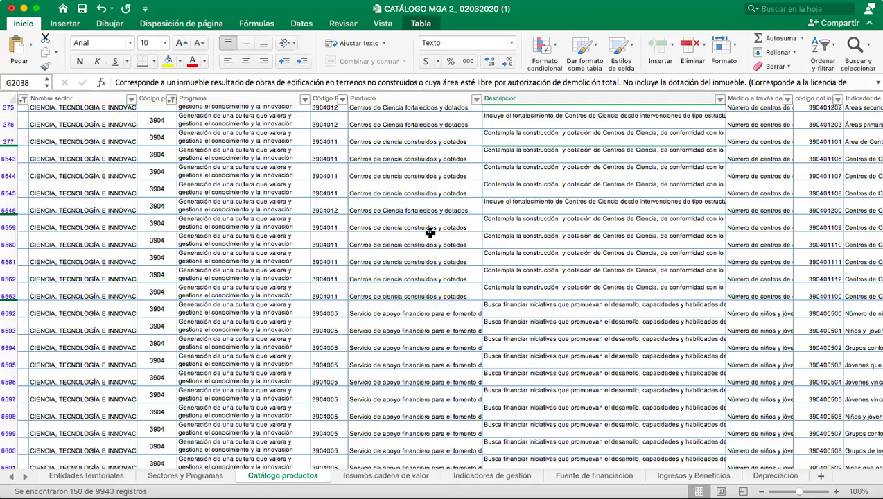
{"action": "scroll", "coordinate": [430, 233], "scroll_direction": "down", "scroll_amount": 2}
{"action": "scroll", "coordinate": [430, 233], "scroll_direction": "up", "scroll_amount": 2}
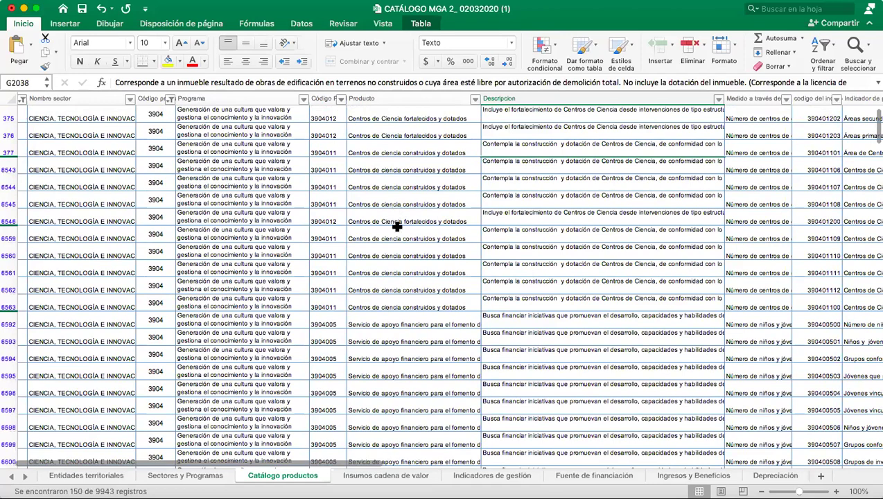
{"action": "scroll", "coordinate": [396, 226], "scroll_direction": "up", "scroll_amount": 3}
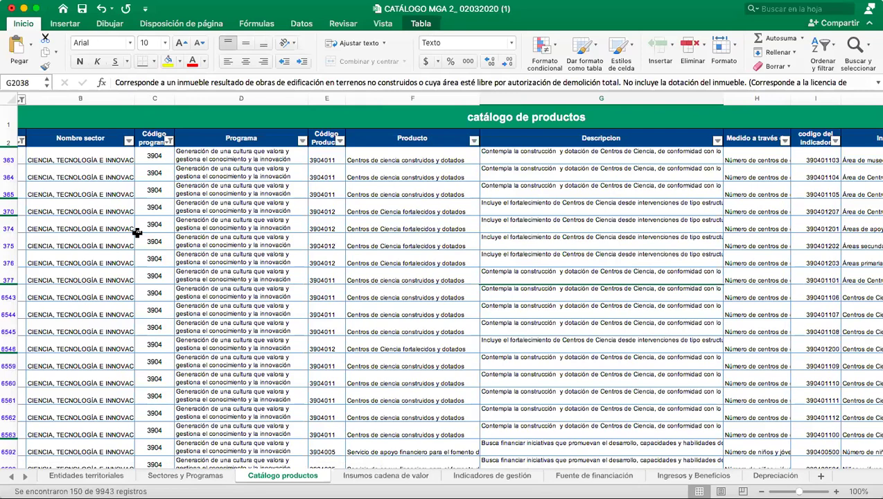
{"action": "left_click", "coordinate": [169, 141]}
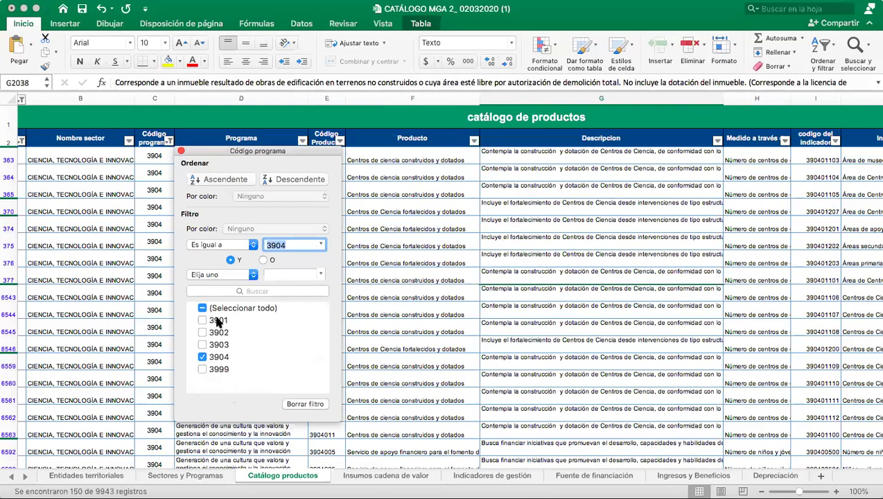
{"action": "left_click", "coordinate": [545, 191]}
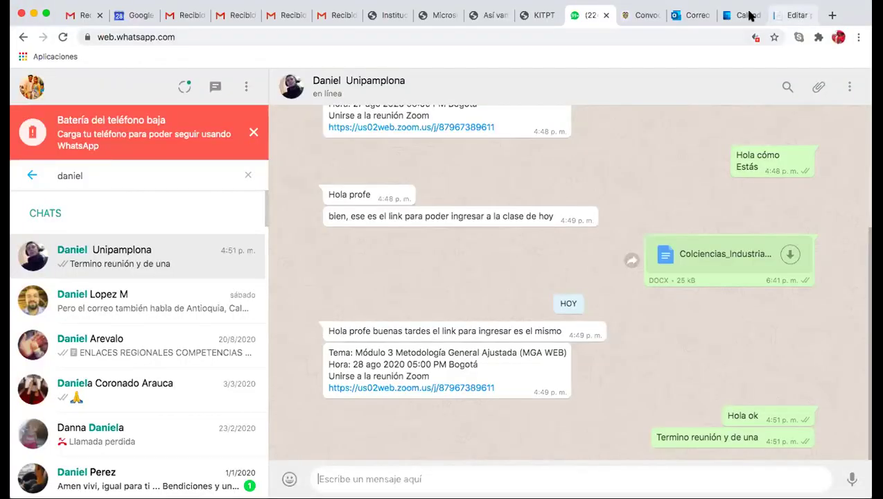
- Switch to the MGA Web Editar proyecto page in the browser and review the project's process, object, location, typology and sector
{"action": "left_click", "coordinate": [793, 14]}
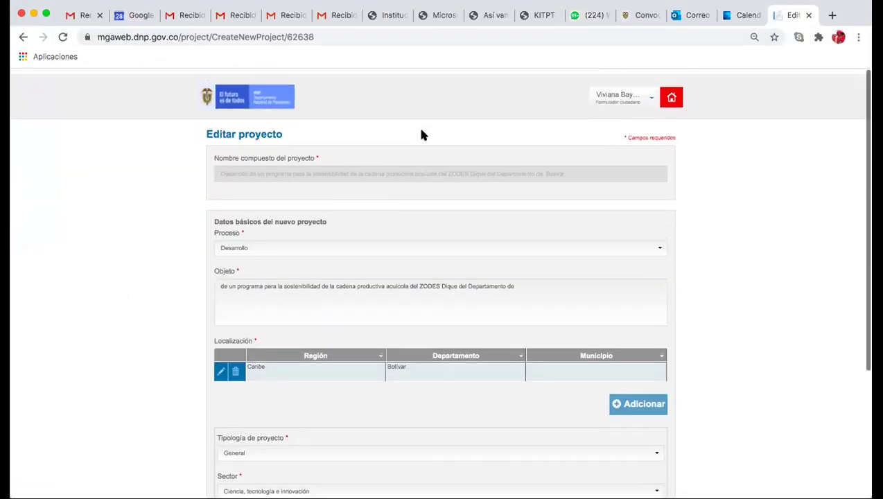
{"action": "scroll", "coordinate": [420, 134], "scroll_direction": "down", "scroll_amount": 3}
{"action": "scroll", "coordinate": [355, 210], "scroll_direction": "up", "scroll_amount": 2}
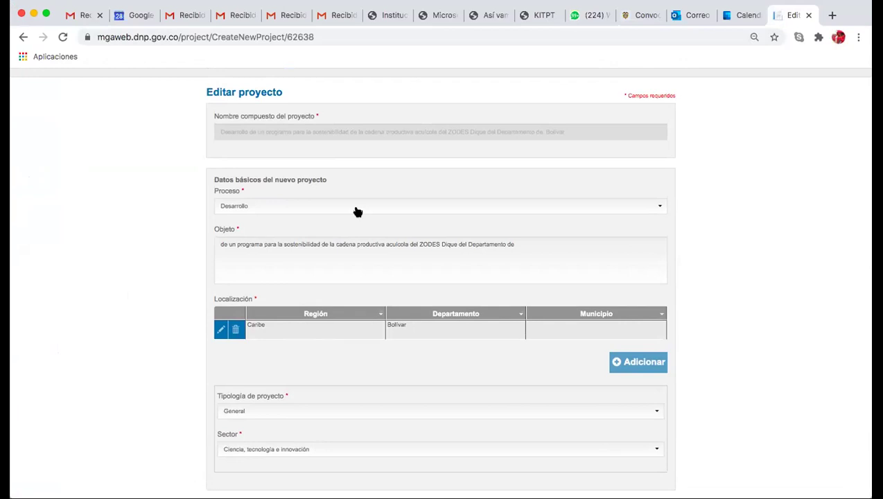
{"action": "scroll", "coordinate": [358, 212], "scroll_direction": "down", "scroll_amount": 3}
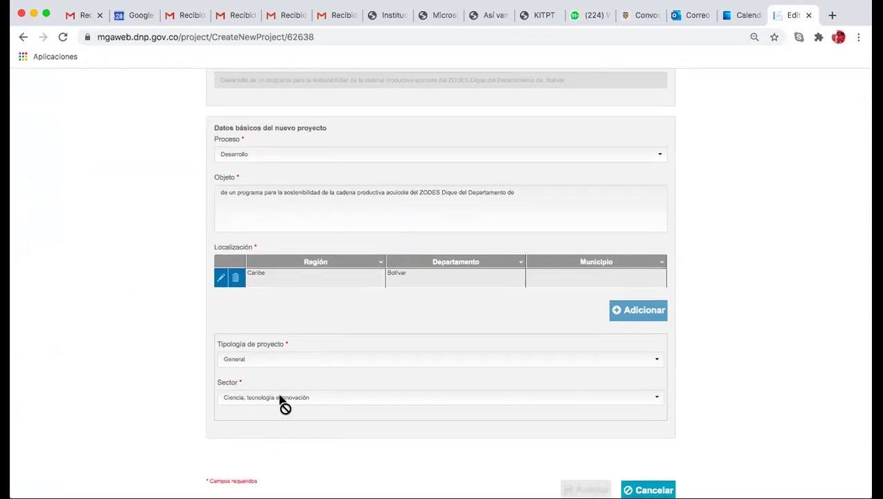
{"action": "scroll", "coordinate": [666, 387], "scroll_direction": "down", "scroll_amount": 3}
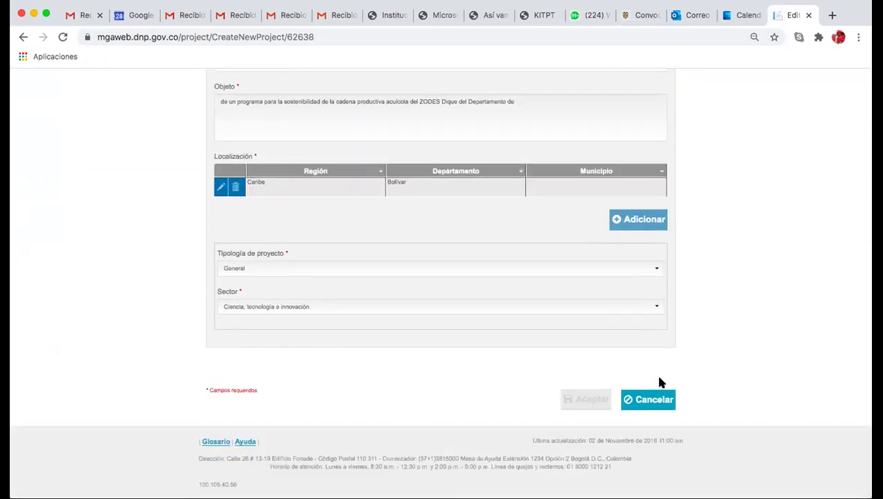
{"action": "scroll", "coordinate": [660, 382], "scroll_direction": "up", "scroll_amount": 6}
{"action": "scroll", "coordinate": [660, 381], "scroll_direction": "down", "scroll_amount": 1}
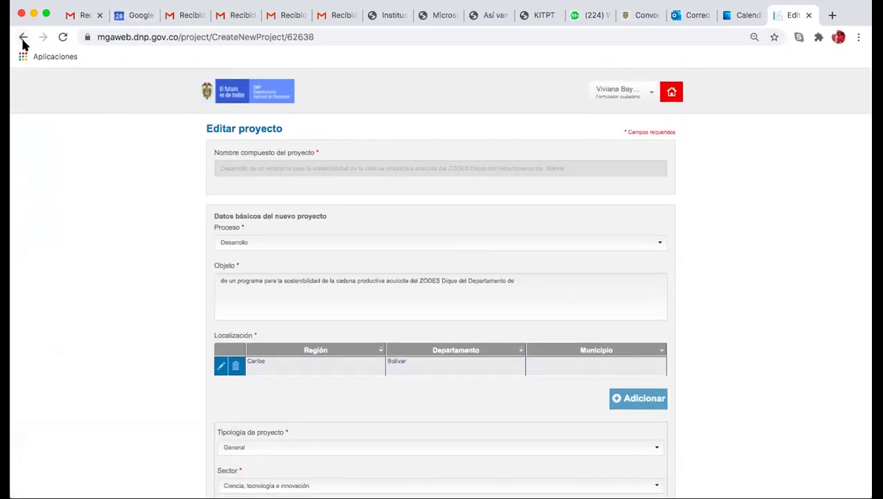
- Return to the project's Identificación page and expand section 01 - Contribución al Plan Nacional de Desarrollo to read its fields
{"action": "left_click", "coordinate": [23, 40]}
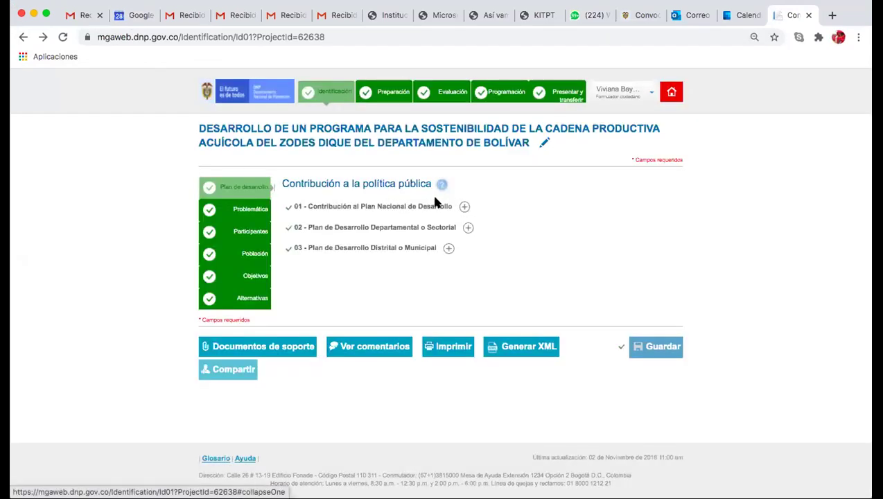
{"action": "left_click", "coordinate": [463, 208]}
{"action": "scroll", "coordinate": [468, 289], "scroll_direction": "down", "scroll_amount": 3}
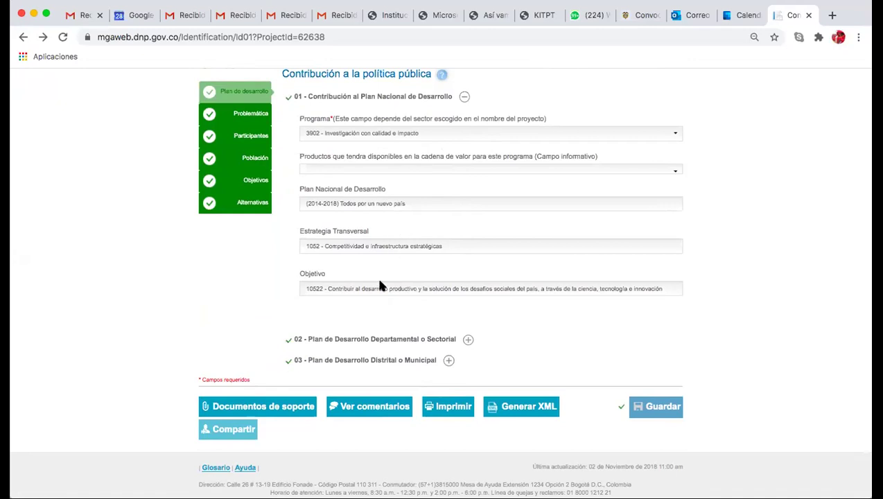
- Expand section 02 - Plan de Desarrollo Departamental o Sectorial and read its plan, strategy and program
{"action": "left_click", "coordinate": [469, 340]}
{"action": "scroll", "coordinate": [469, 340], "scroll_direction": "down", "scroll_amount": 5}
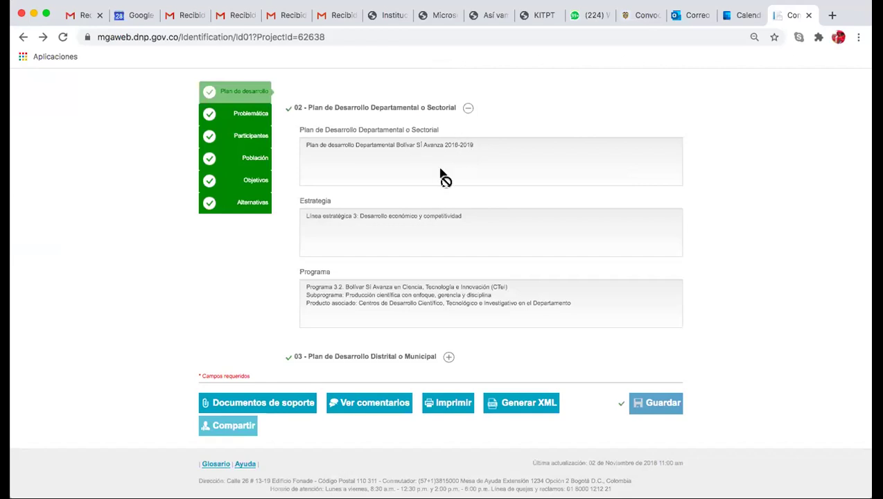
{"action": "scroll", "coordinate": [444, 176], "scroll_direction": "up", "scroll_amount": 1}
{"action": "scroll", "coordinate": [352, 294], "scroll_direction": "down", "scroll_amount": 3}
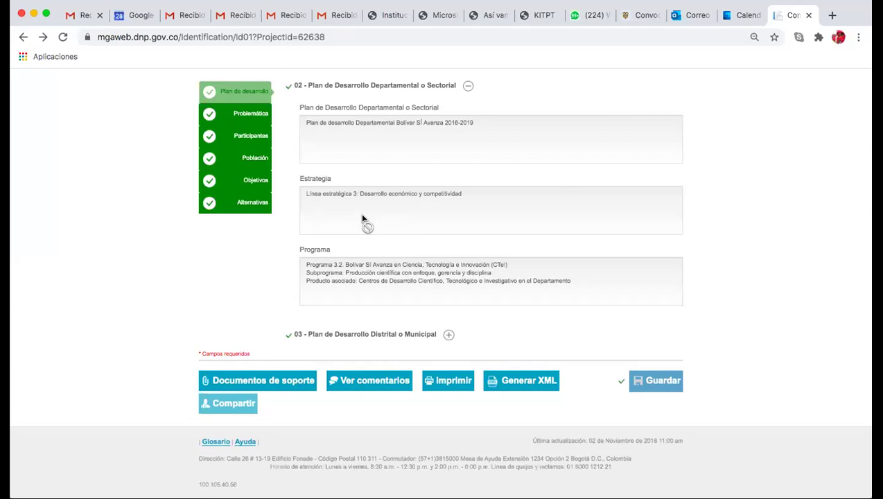
- Expand section 03 - Plan de Desarrollo Distrital o Municipal, read its fields and review the three development plan sections together
{"action": "left_click", "coordinate": [449, 335]}
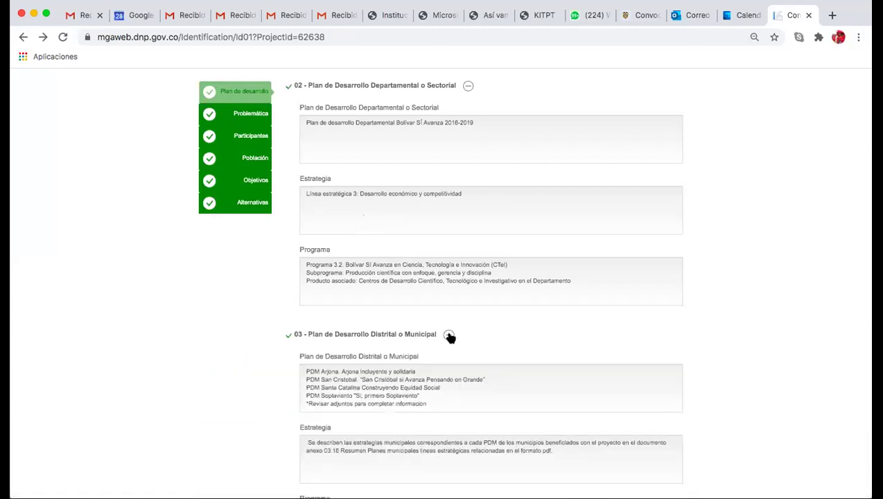
{"action": "scroll", "coordinate": [449, 337], "scroll_direction": "down", "scroll_amount": 5}
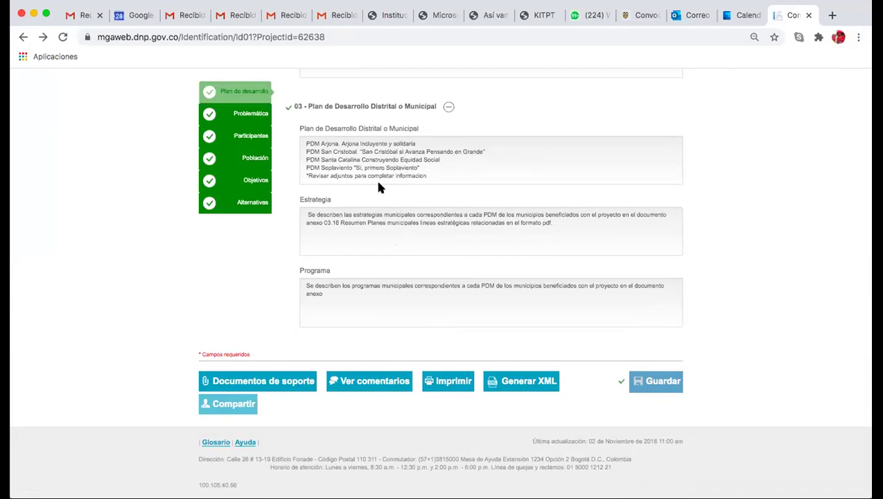
{"action": "scroll", "coordinate": [379, 187], "scroll_direction": "up", "scroll_amount": 15}
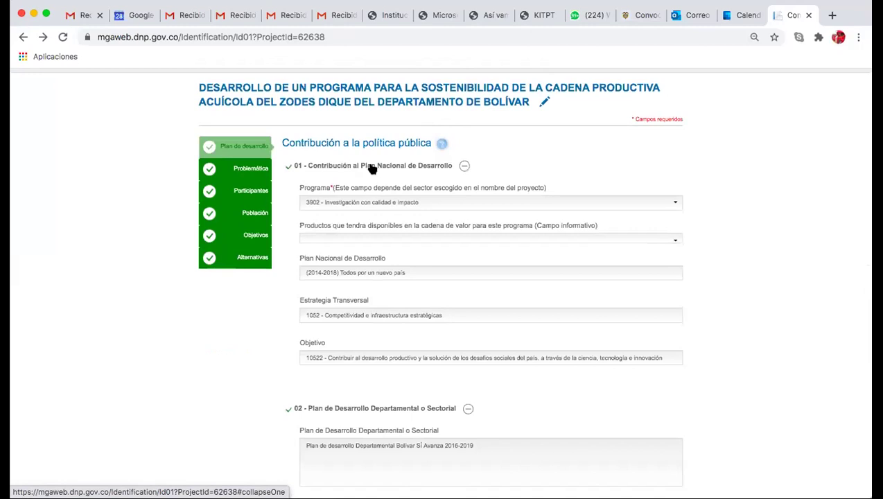
{"action": "scroll", "coordinate": [374, 167], "scroll_direction": "down", "scroll_amount": 5}
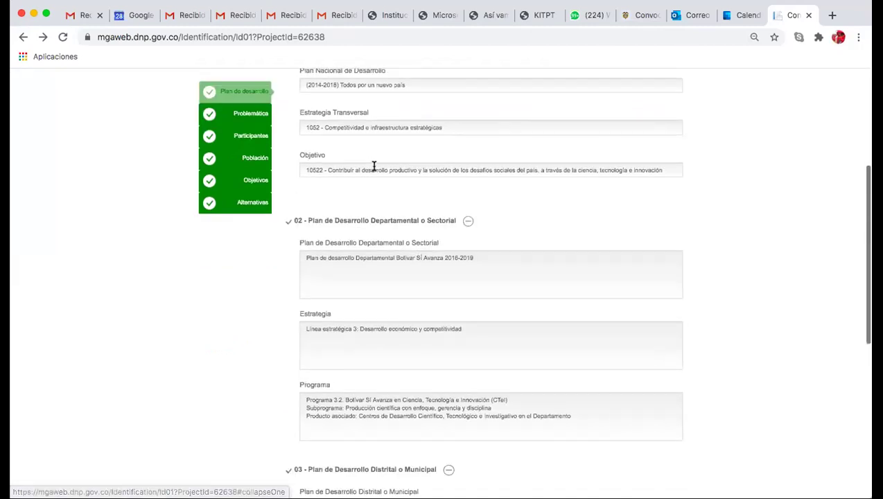
- Open the project's Problemática page and review its central problem together with the direct and indirect effects and causes
{"action": "scroll", "coordinate": [373, 166], "scroll_direction": "up", "scroll_amount": 1}
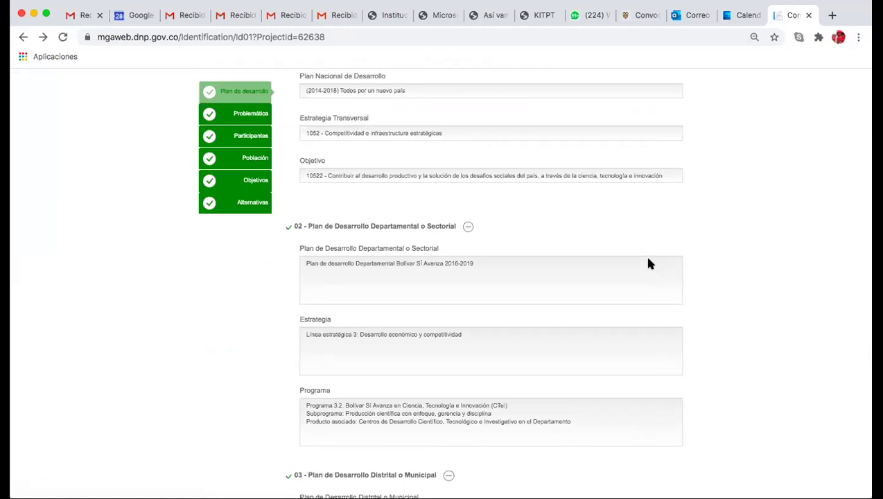
{"action": "left_click", "coordinate": [248, 109]}
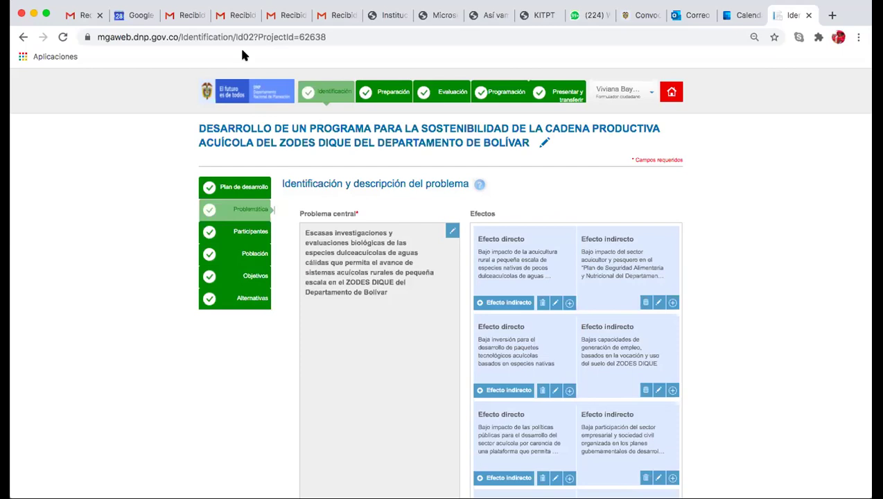
{"action": "scroll", "coordinate": [325, 269], "scroll_direction": "down", "scroll_amount": 3}
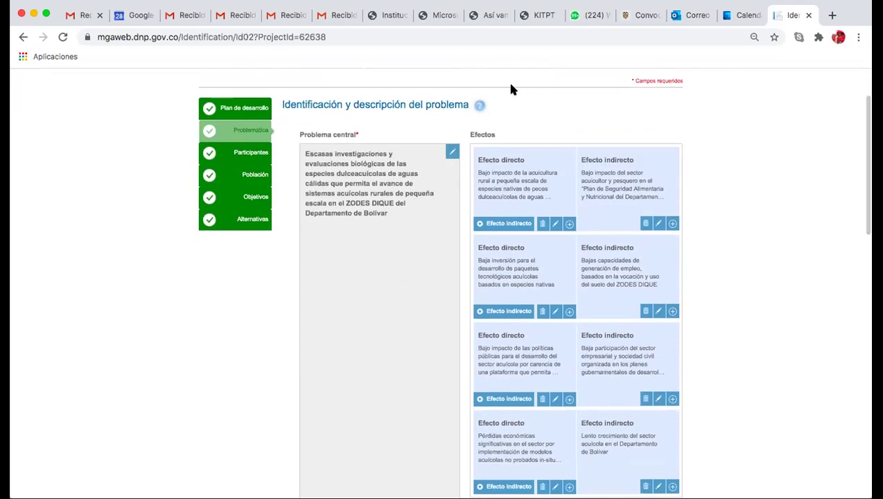
{"action": "scroll", "coordinate": [371, 172], "scroll_direction": "down", "scroll_amount": 10}
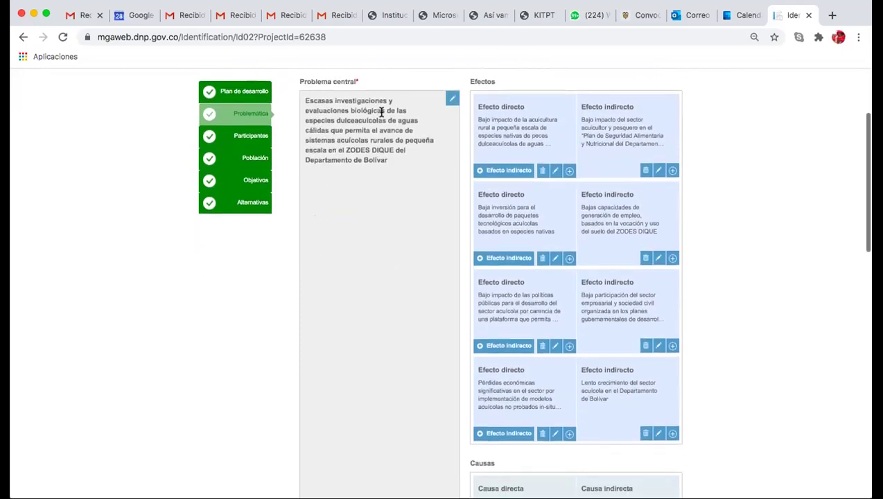
{"action": "scroll", "coordinate": [378, 143], "scroll_direction": "down", "scroll_amount": 6}
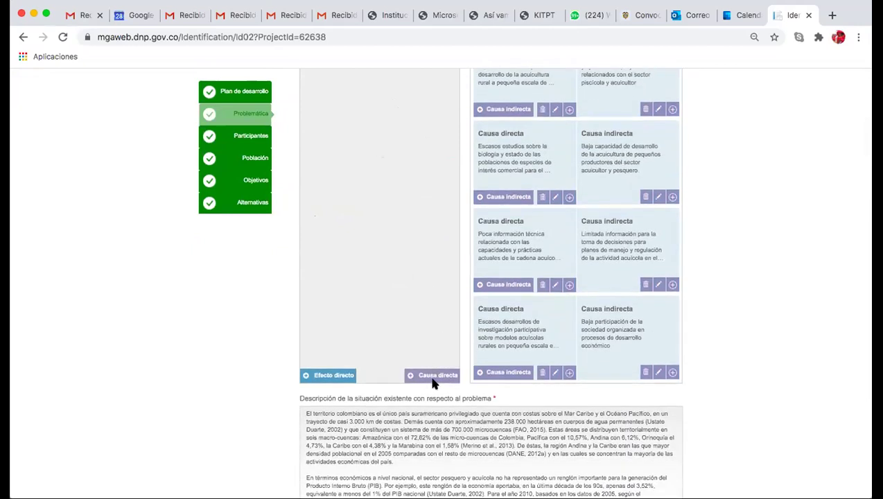
{"action": "scroll", "coordinate": [488, 239], "scroll_direction": "up", "scroll_amount": 8}
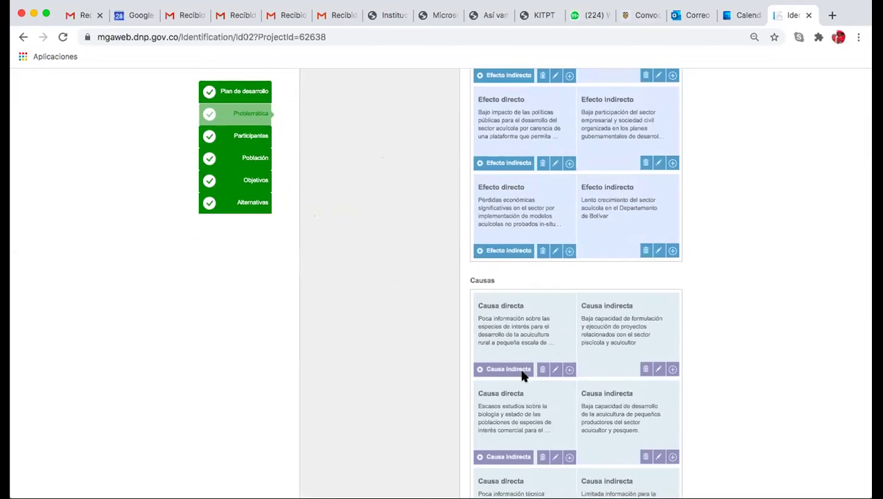
{"action": "scroll", "coordinate": [524, 374], "scroll_direction": "down", "scroll_amount": 3}
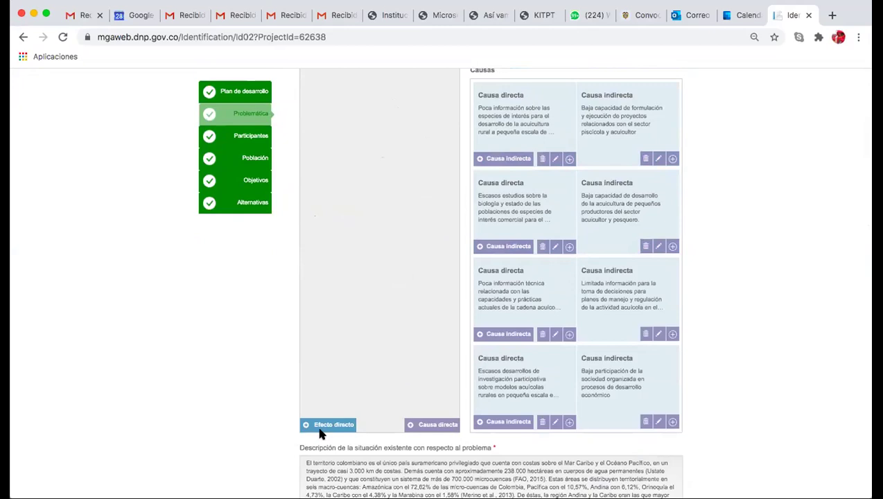
{"action": "scroll", "coordinate": [340, 444], "scroll_direction": "down", "scroll_amount": 2}
{"action": "scroll", "coordinate": [345, 476], "scroll_direction": "up", "scroll_amount": 5}
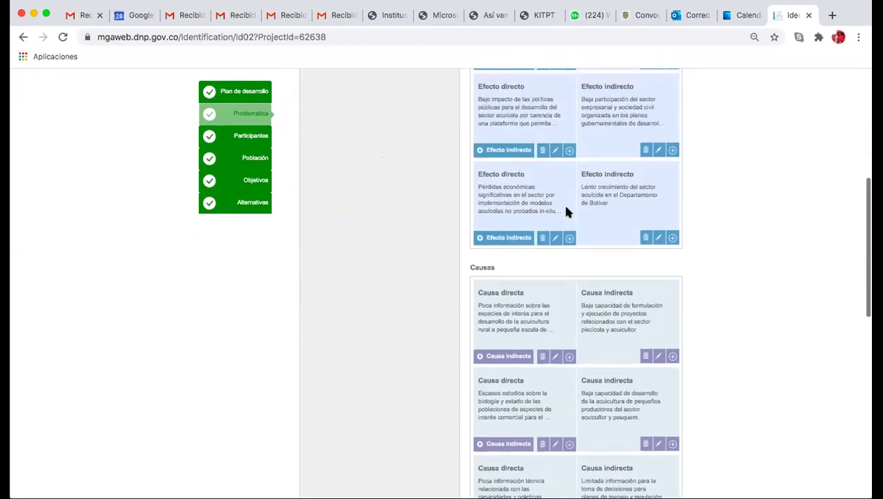
- Read the problem's existing situation description and current magnitude fields, and look over the whole Problemática page again
{"action": "scroll", "coordinate": [566, 210], "scroll_direction": "down", "scroll_amount": 10}
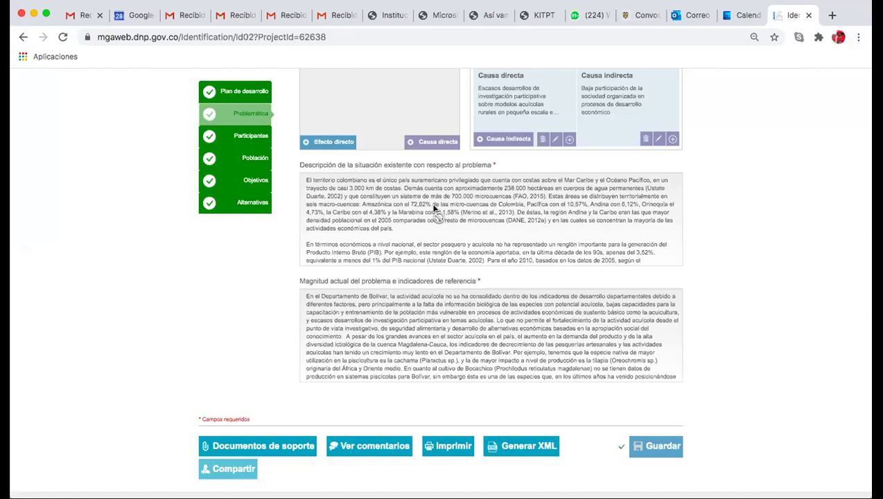
{"action": "scroll", "coordinate": [433, 209], "scroll_direction": "up", "scroll_amount": 10}
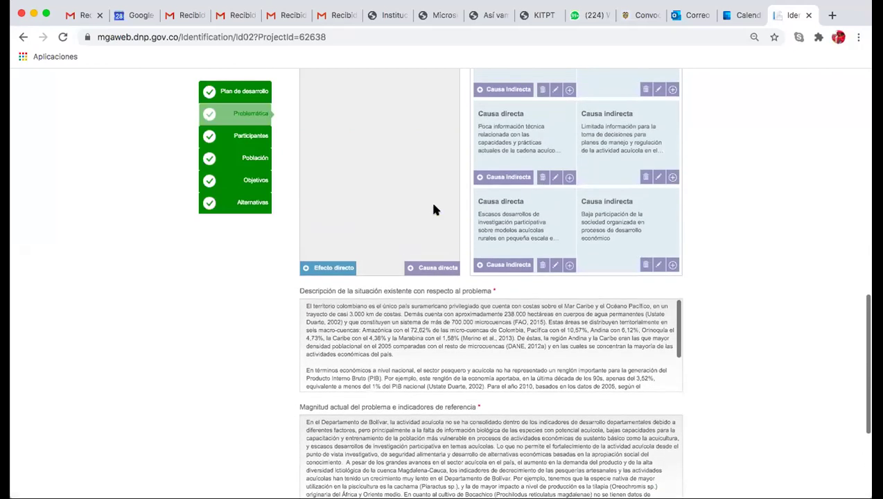
{"action": "scroll", "coordinate": [433, 209], "scroll_direction": "up", "scroll_amount": 15}
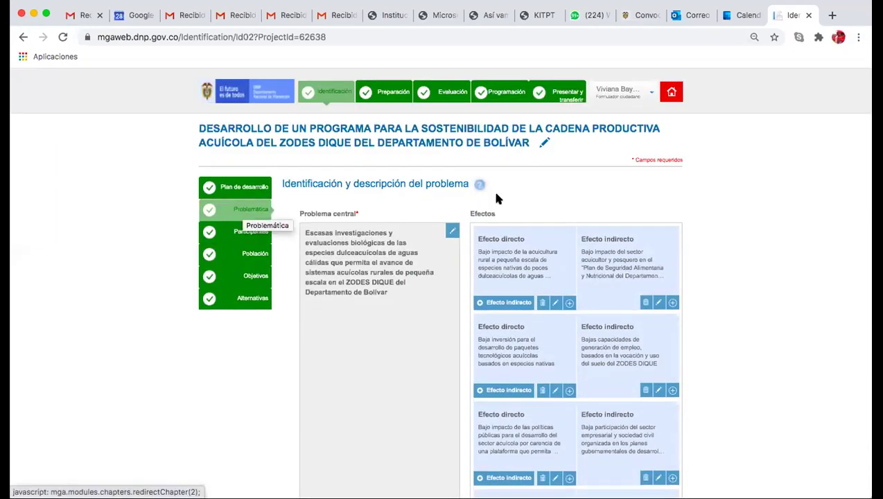
{"action": "scroll", "coordinate": [493, 222], "scroll_direction": "down", "scroll_amount": 15}
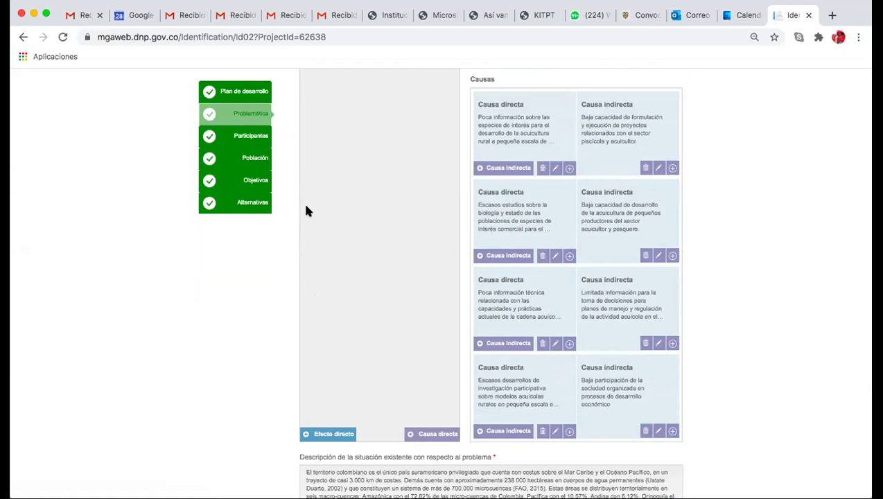
- Open the Participantes page and expand section 01 - Identificación de los participantes to read each participant's entity, position, interests and contribution
{"action": "left_click", "coordinate": [244, 138]}
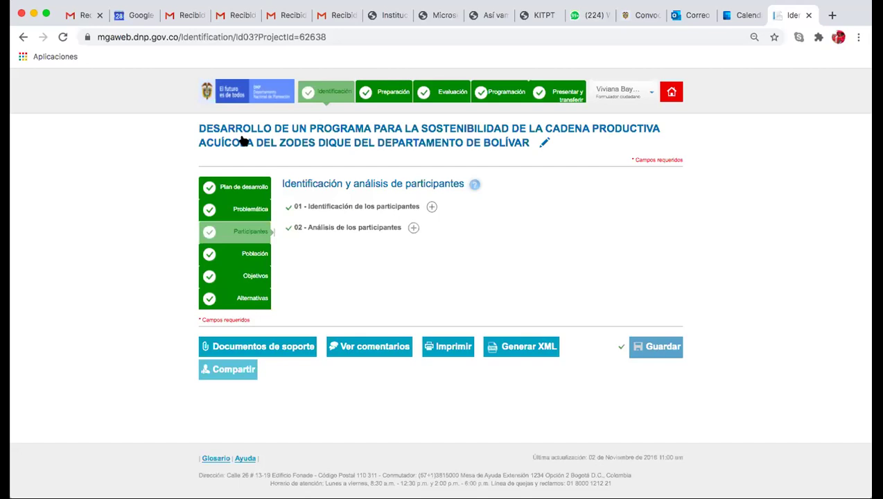
{"action": "left_click", "coordinate": [432, 207]}
{"action": "scroll", "coordinate": [333, 187], "scroll_direction": "down", "scroll_amount": 3}
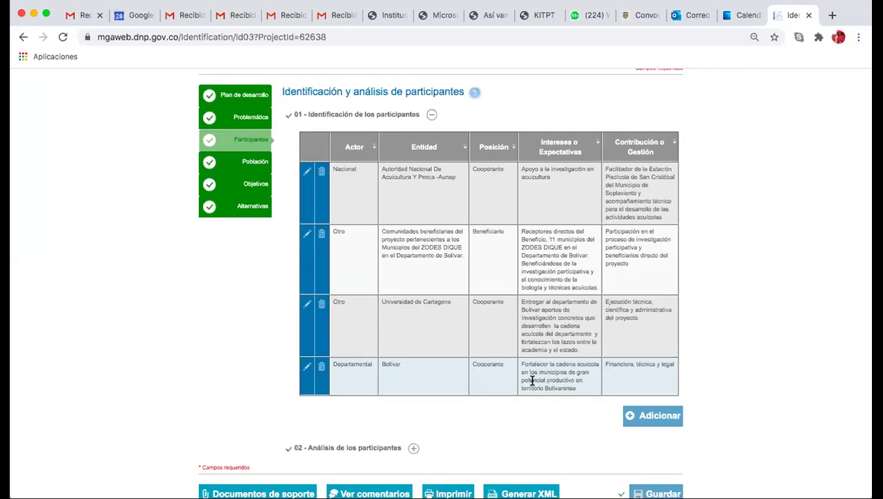
{"action": "scroll", "coordinate": [662, 343], "scroll_direction": "down", "scroll_amount": 4}
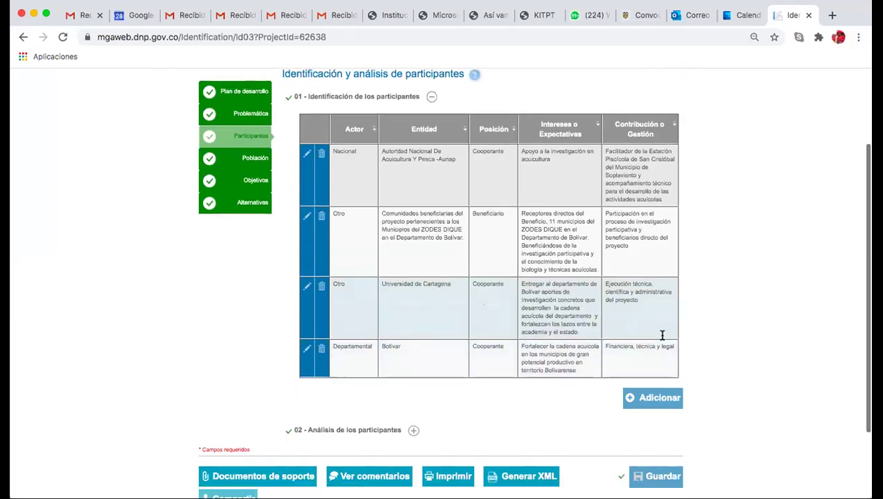
- Expand section 02 - Análisis de los participantes and read its consultation and coordination text alongside the participants table
{"action": "left_click", "coordinate": [414, 331]}
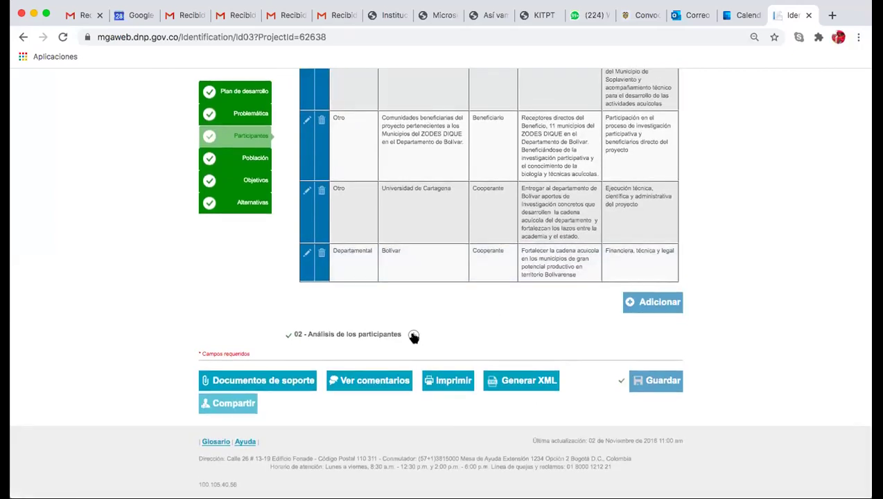
{"action": "scroll", "coordinate": [416, 305], "scroll_direction": "down", "scroll_amount": 2}
{"action": "scroll", "coordinate": [416, 305], "scroll_direction": "down", "scroll_amount": 5}
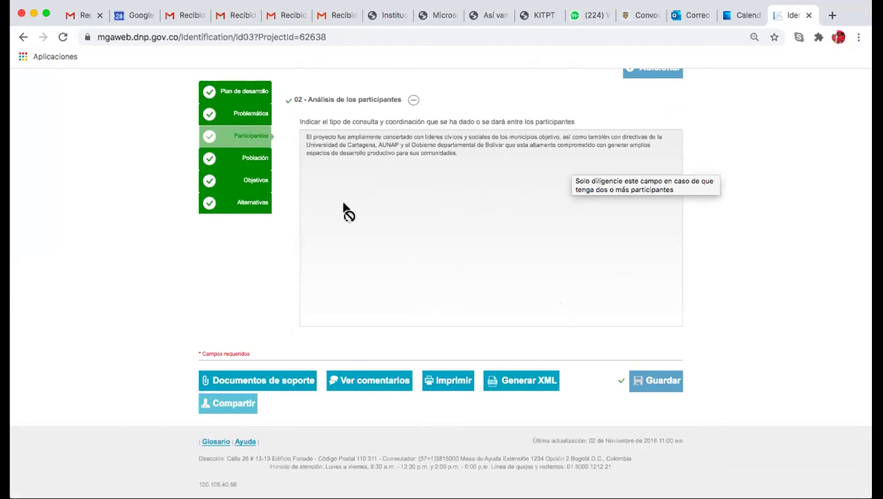
{"action": "scroll", "coordinate": [255, 166], "scroll_direction": "up", "scroll_amount": 4}
{"action": "scroll", "coordinate": [256, 167], "scroll_direction": "up", "scroll_amount": 5}
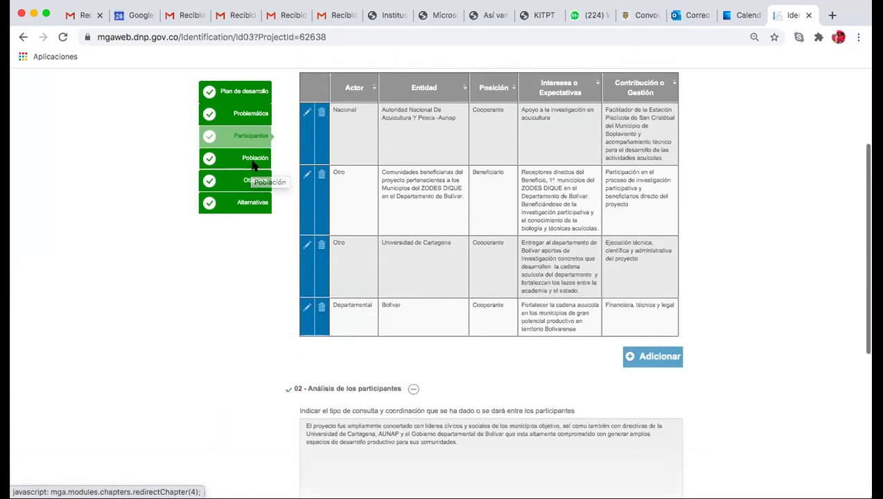
{"action": "scroll", "coordinate": [255, 166], "scroll_direction": "down", "scroll_amount": 15}
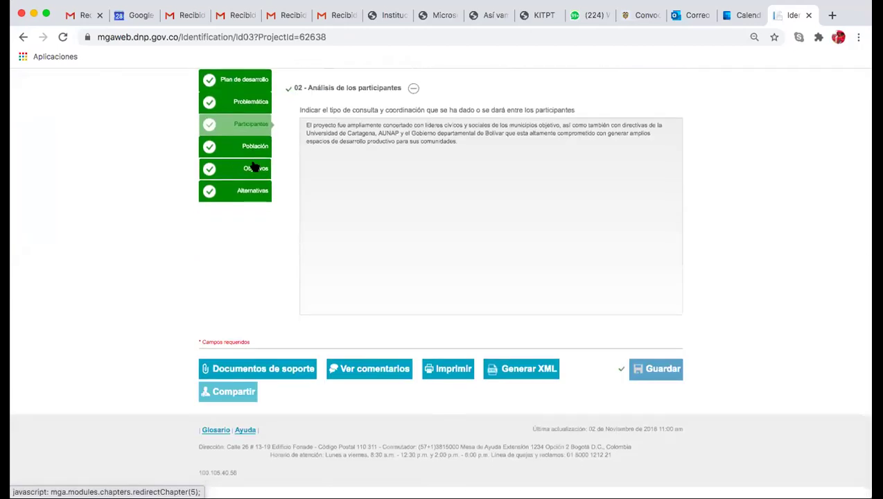
{"action": "scroll", "coordinate": [416, 257], "scroll_direction": "up", "scroll_amount": 1}
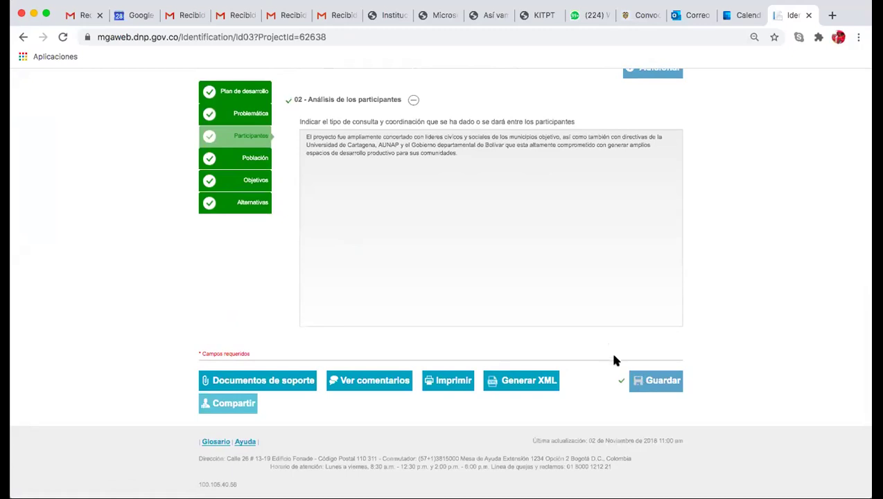
- Open the Población page and expand sections 01 - Población afectada por el problema and 02 - Población objetivo de la intervención
{"action": "left_click", "coordinate": [247, 159]}
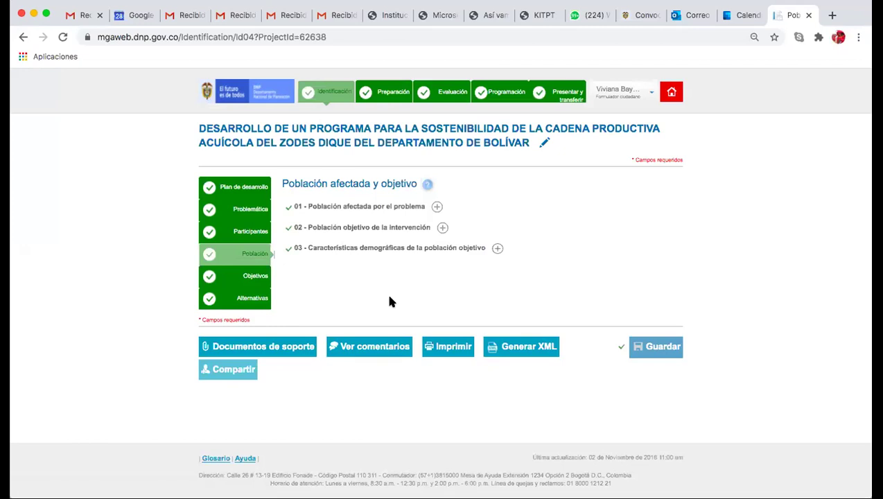
{"action": "left_click", "coordinate": [436, 208]}
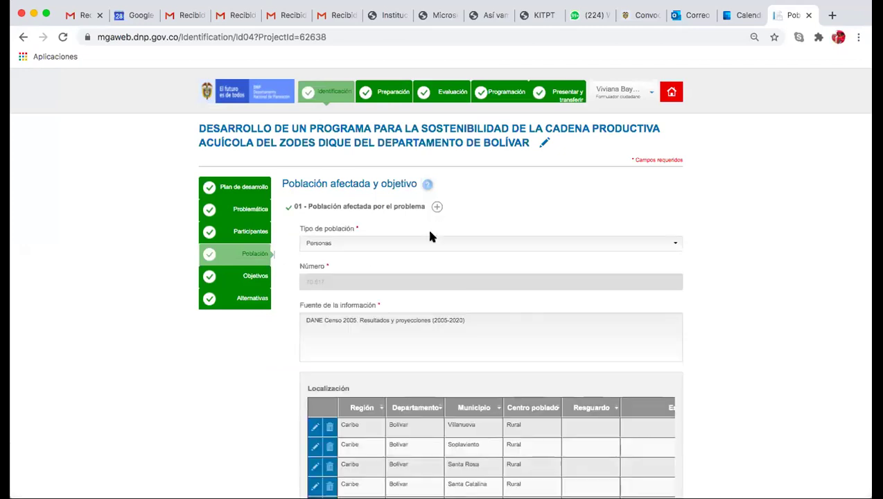
{"action": "scroll", "coordinate": [422, 300], "scroll_direction": "down", "scroll_amount": 3}
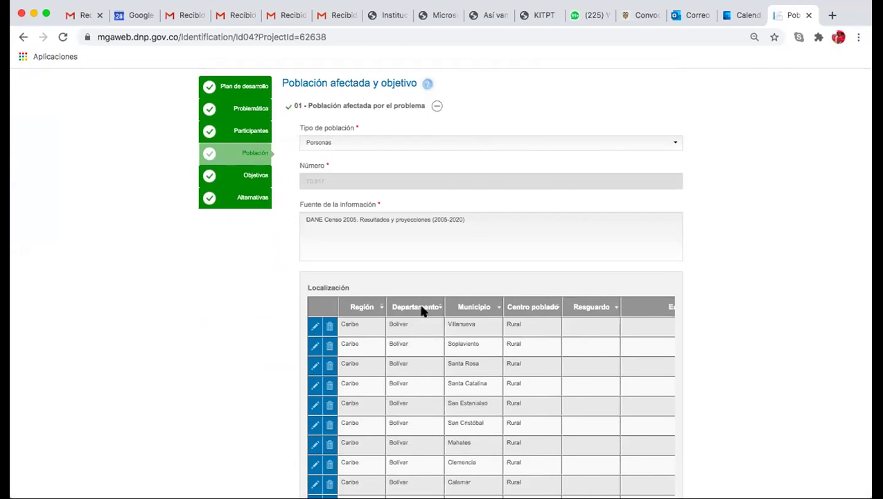
{"action": "scroll", "coordinate": [424, 305], "scroll_direction": "down", "scroll_amount": 5}
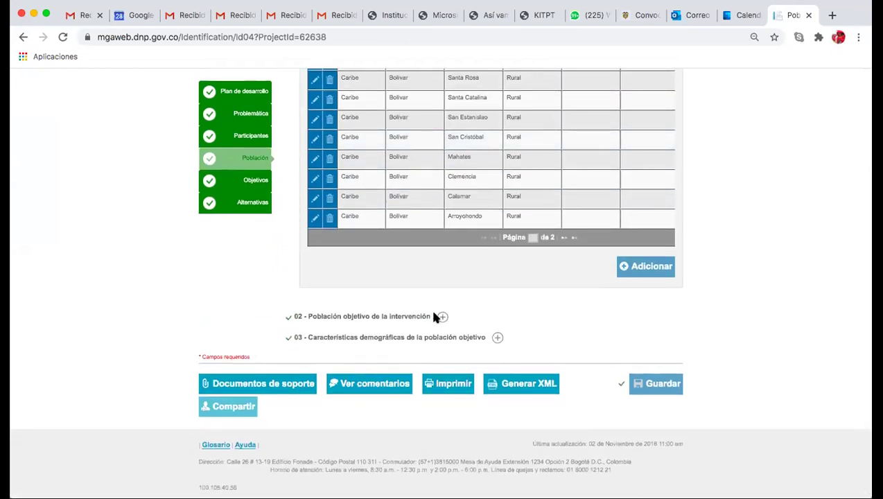
{"action": "left_click", "coordinate": [441, 316]}
{"action": "scroll", "coordinate": [441, 318], "scroll_direction": "down", "scroll_amount": 3}
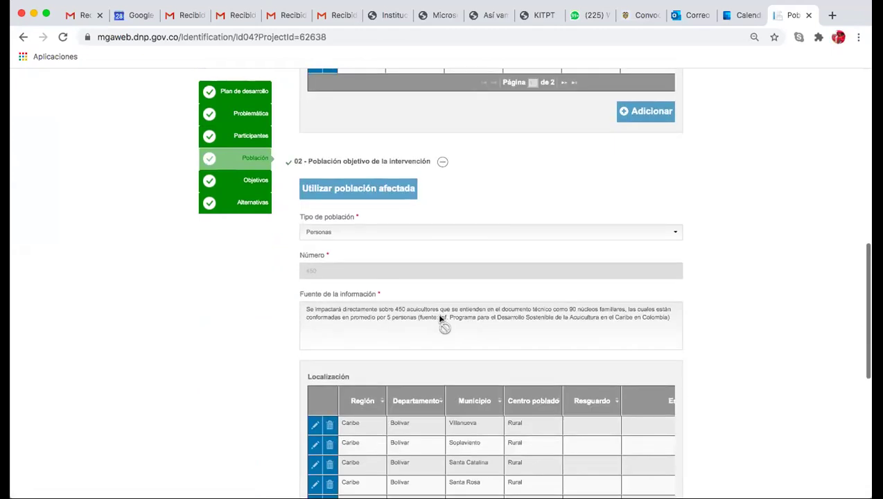
- Review the affected population's type, number and information source, and examine all columns of its Localización table
{"action": "scroll", "coordinate": [439, 320], "scroll_direction": "up", "scroll_amount": 8}
{"action": "scroll", "coordinate": [440, 320], "scroll_direction": "up", "scroll_amount": 2}
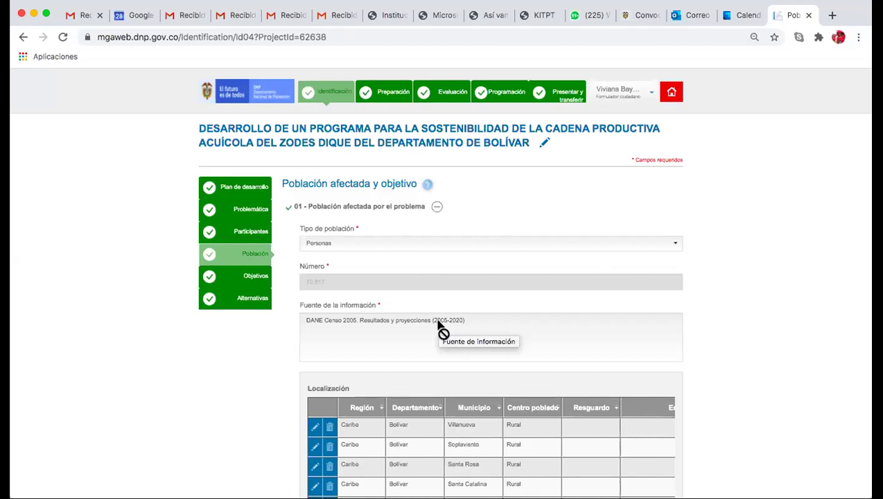
{"action": "scroll", "coordinate": [438, 326], "scroll_direction": "down", "scroll_amount": 5}
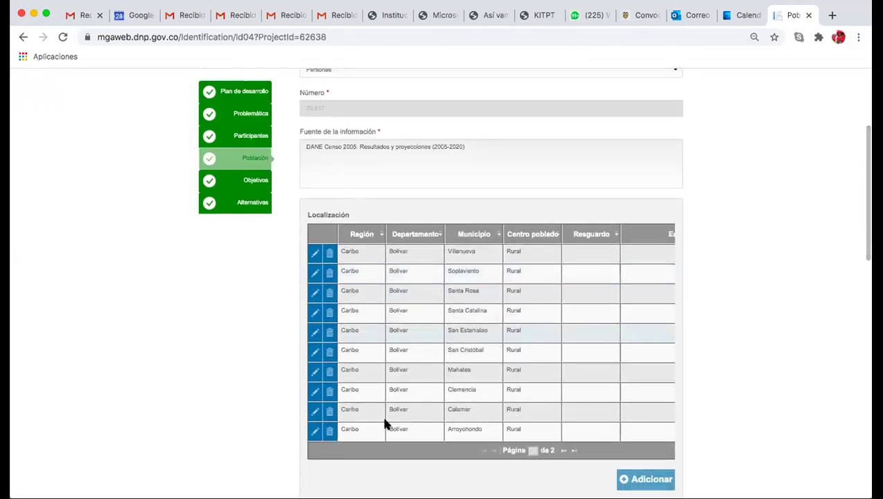
{"action": "scroll", "coordinate": [489, 336], "scroll_direction": "right", "scroll_amount": 3}
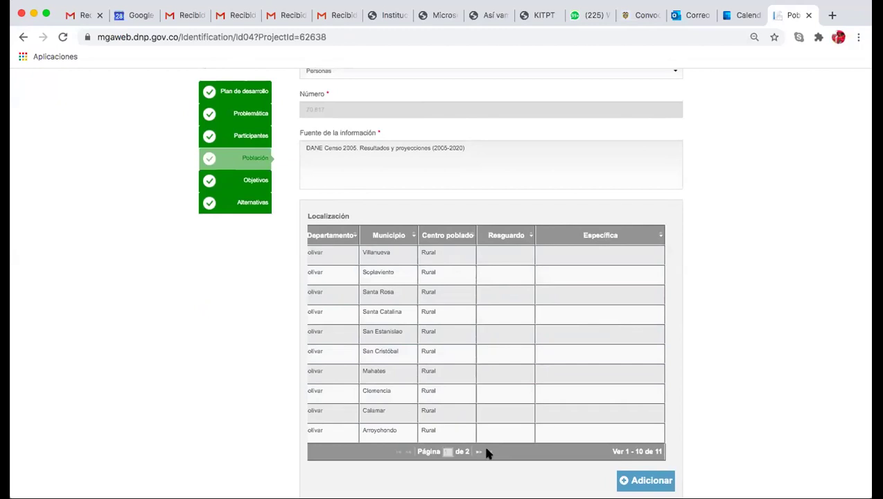
{"action": "scroll", "coordinate": [498, 396], "scroll_direction": "left", "scroll_amount": 1}
{"action": "scroll", "coordinate": [498, 397], "scroll_direction": "left", "scroll_amount": 2}
{"action": "scroll", "coordinate": [500, 396], "scroll_direction": "down", "scroll_amount": 5}
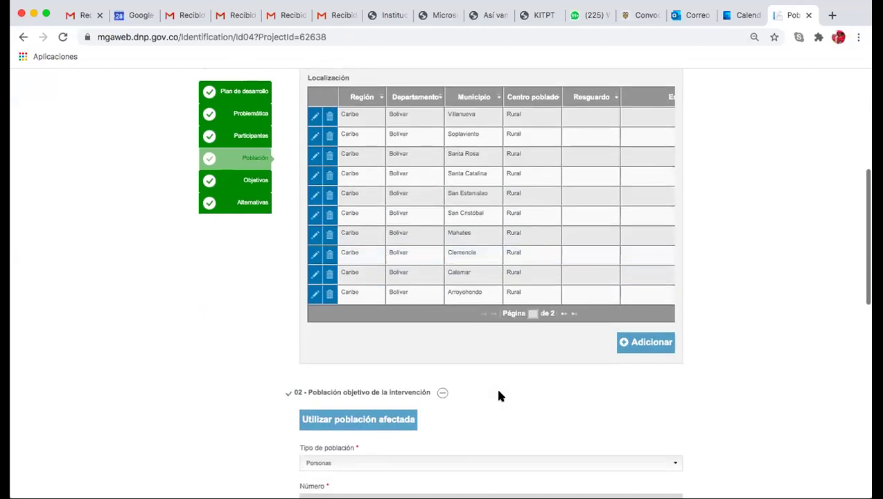
- Read the target population's type, number and information source in section 02, and review its Localización table
{"action": "scroll", "coordinate": [498, 394], "scroll_direction": "down", "scroll_amount": 5}
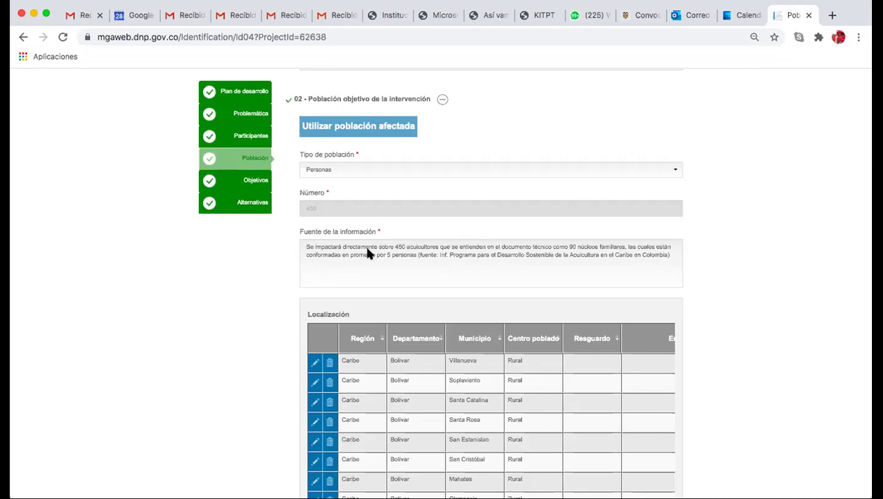
{"action": "scroll", "coordinate": [369, 254], "scroll_direction": "down", "scroll_amount": 5}
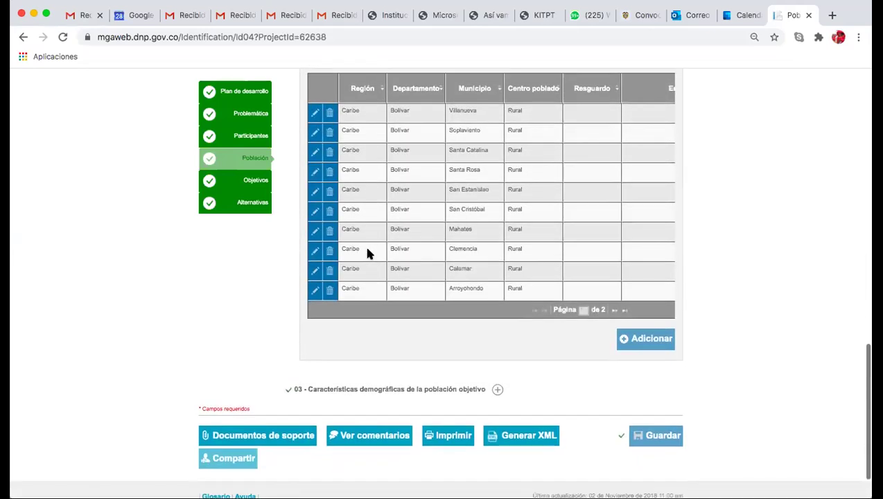
{"action": "scroll", "coordinate": [368, 252], "scroll_direction": "down", "scroll_amount": 1}
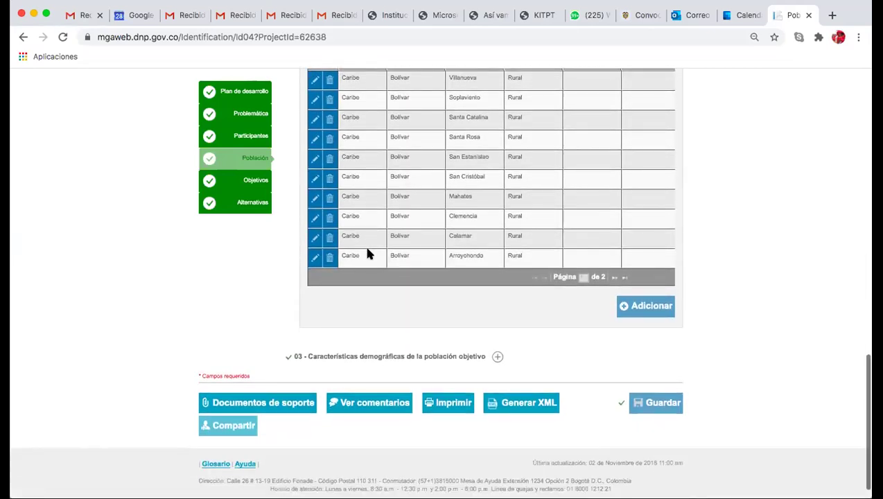
- Expand section 03 - Características demográficas de la población objetivo and review its age, ethnic group, gender and vulnerable population rows
{"action": "left_click", "coordinate": [497, 357]}
{"action": "scroll", "coordinate": [497, 361], "scroll_direction": "down", "scroll_amount": 5}
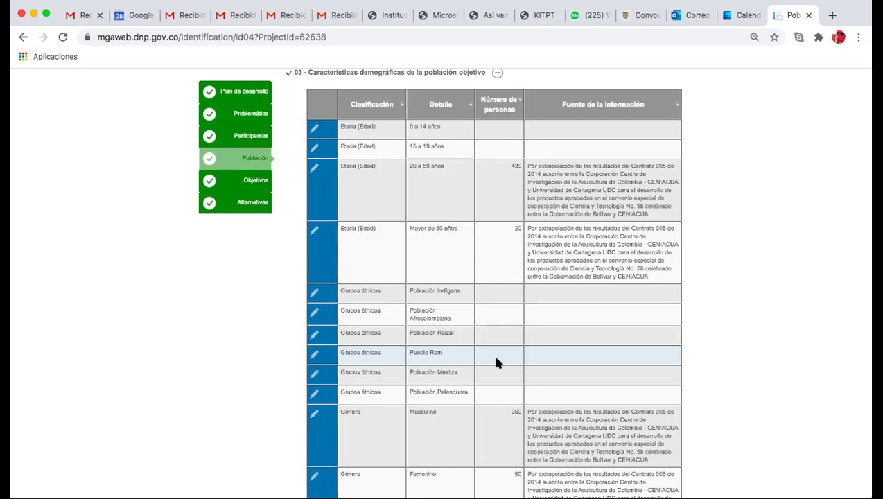
{"action": "scroll", "coordinate": [495, 361], "scroll_direction": "down", "scroll_amount": 5}
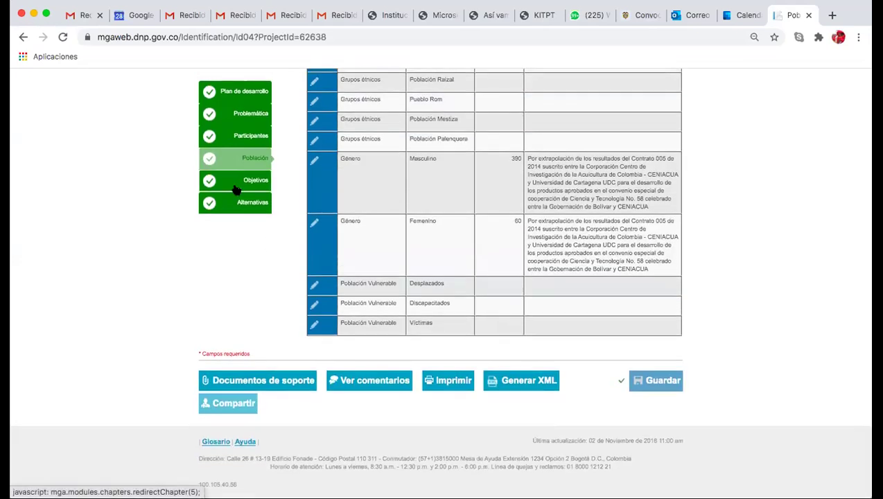
- Open the Objetivos page, expand section 01 - Objetivo general e indicadores de seguimiento, and read the central problem and general objective
{"action": "left_click", "coordinate": [236, 190]}
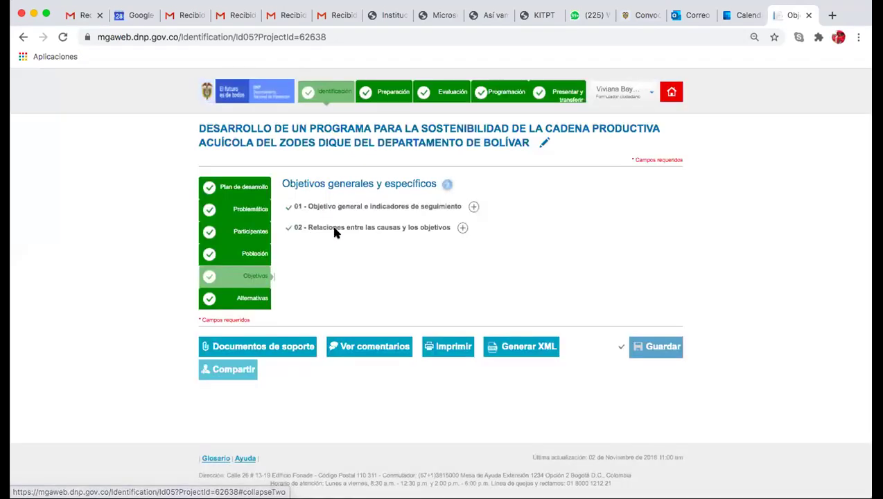
{"action": "left_click", "coordinate": [473, 207]}
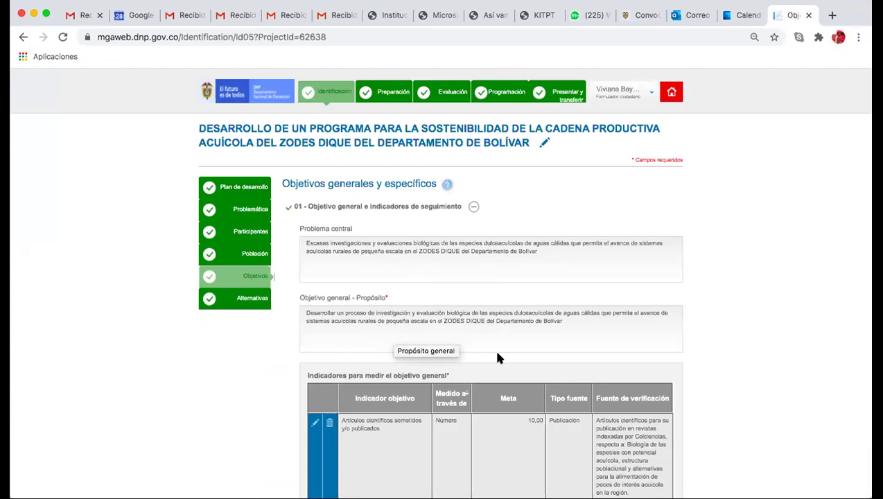
{"action": "scroll", "coordinate": [495, 321], "scroll_direction": "down", "scroll_amount": 2}
{"action": "scroll", "coordinate": [495, 320], "scroll_direction": "down", "scroll_amount": 3}
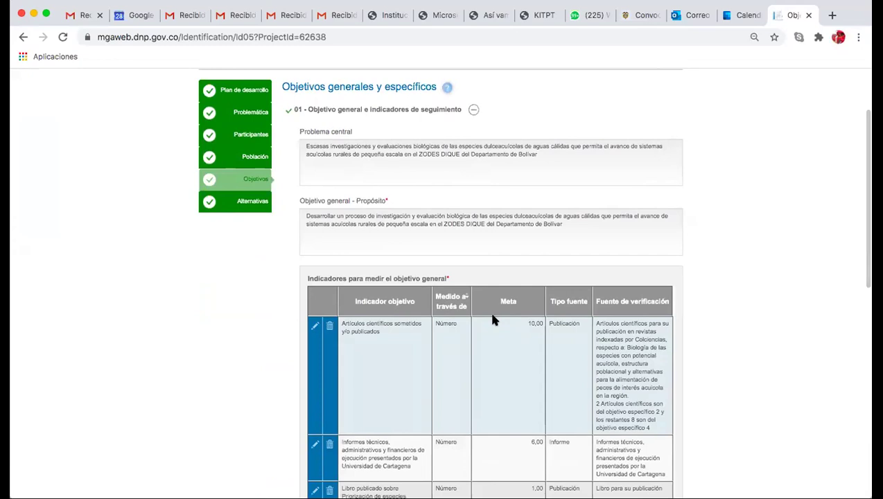
- Examine the general objective's indicator table, covering each indicator's measure, target, source type and verification source, and compare it with the Propósito text
{"action": "scroll", "coordinate": [492, 317], "scroll_direction": "down", "scroll_amount": 5}
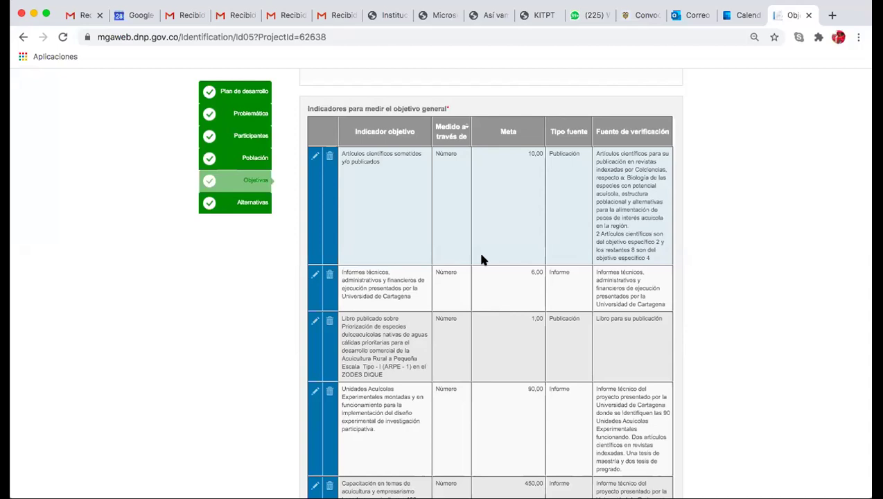
{"action": "scroll", "coordinate": [484, 260], "scroll_direction": "down", "scroll_amount": 3}
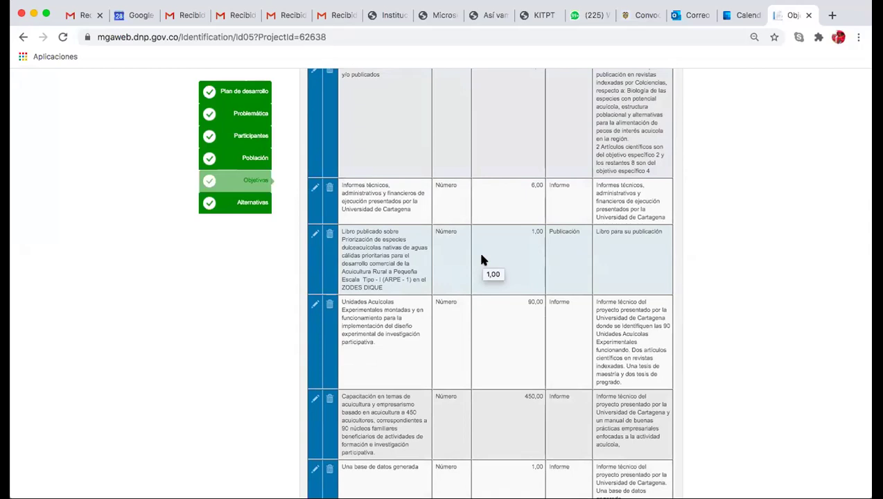
{"action": "scroll", "coordinate": [483, 260], "scroll_direction": "up", "scroll_amount": 5}
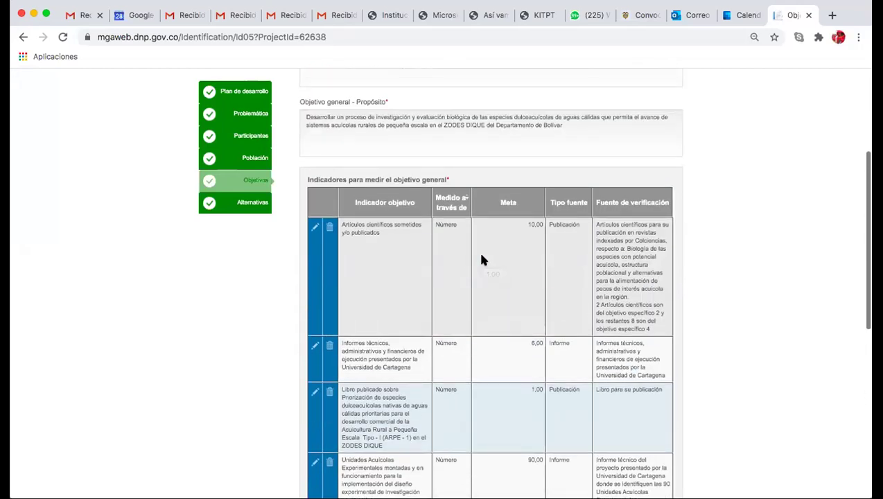
{"action": "scroll", "coordinate": [483, 260], "scroll_direction": "down", "scroll_amount": 6}
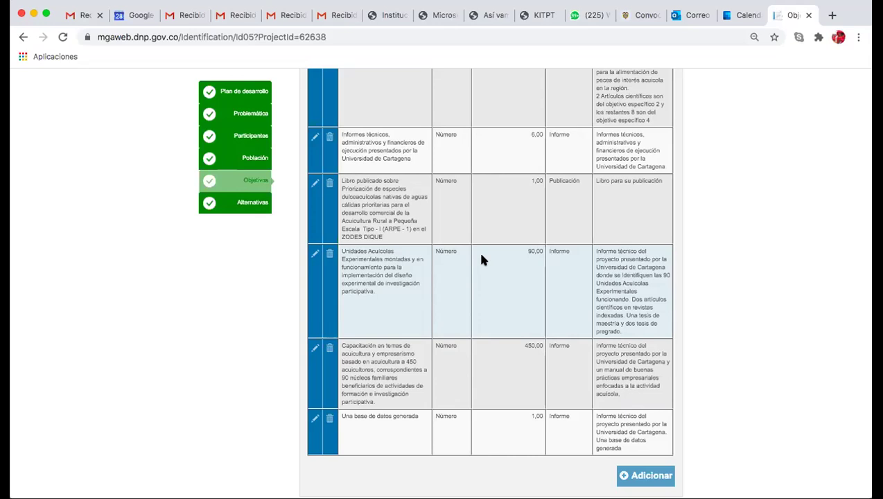
{"action": "scroll", "coordinate": [483, 256], "scroll_direction": "up", "scroll_amount": 5}
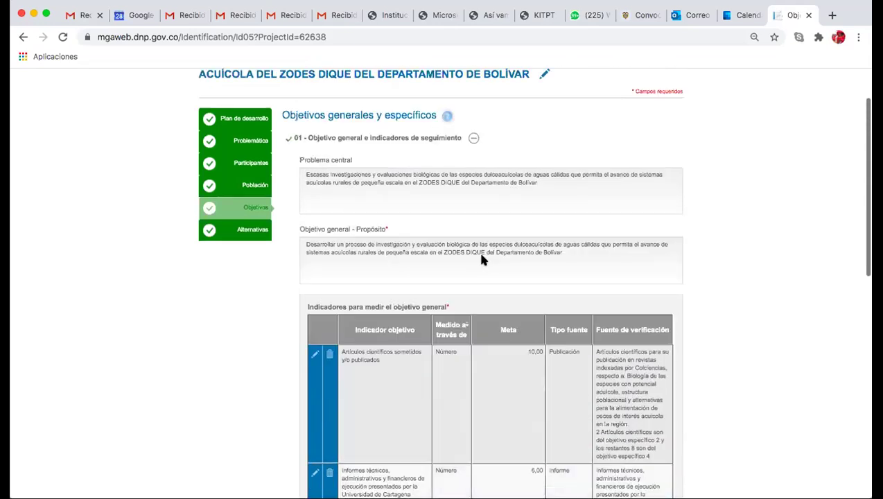
{"action": "scroll", "coordinate": [483, 259], "scroll_direction": "down", "scroll_amount": 2}
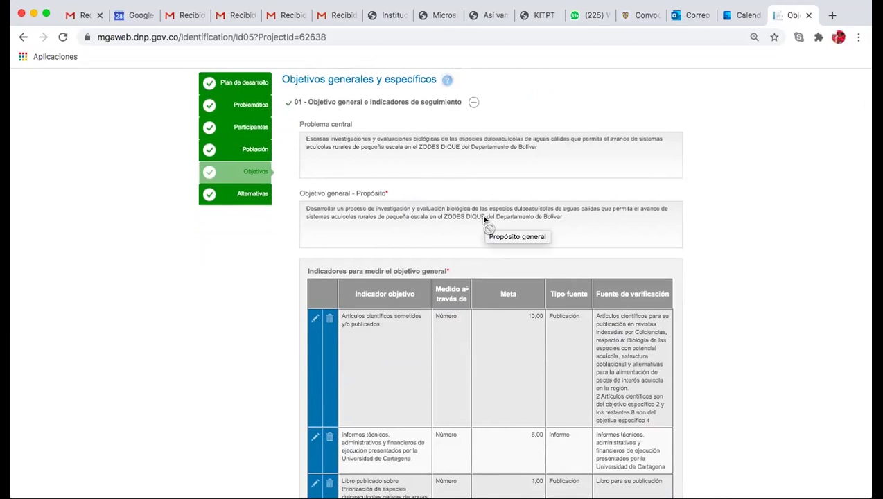
{"action": "scroll", "coordinate": [481, 214], "scroll_direction": "down", "scroll_amount": 3}
{"action": "scroll", "coordinate": [498, 125], "scroll_direction": "down", "scroll_amount": 12}
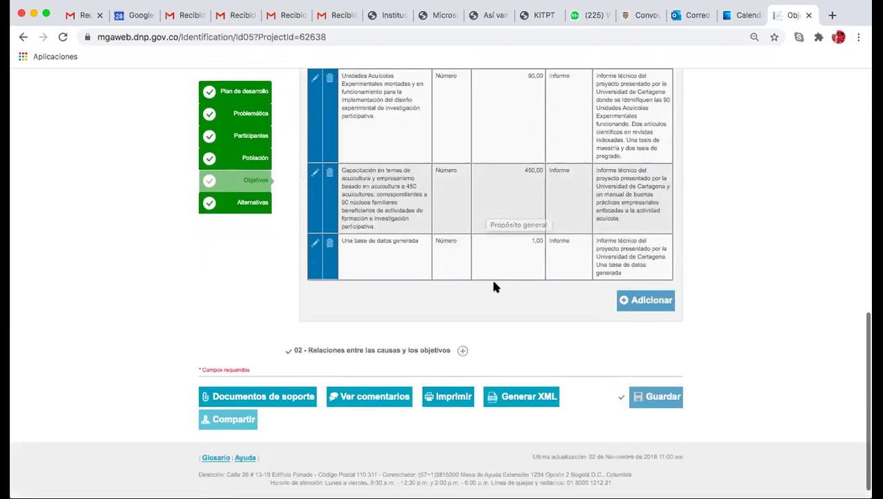
- Expand section 02 - Relaciones entre las causas y los objetivos and review the specific objective matched to each direct and indirect cause
{"action": "left_click", "coordinate": [461, 349]}
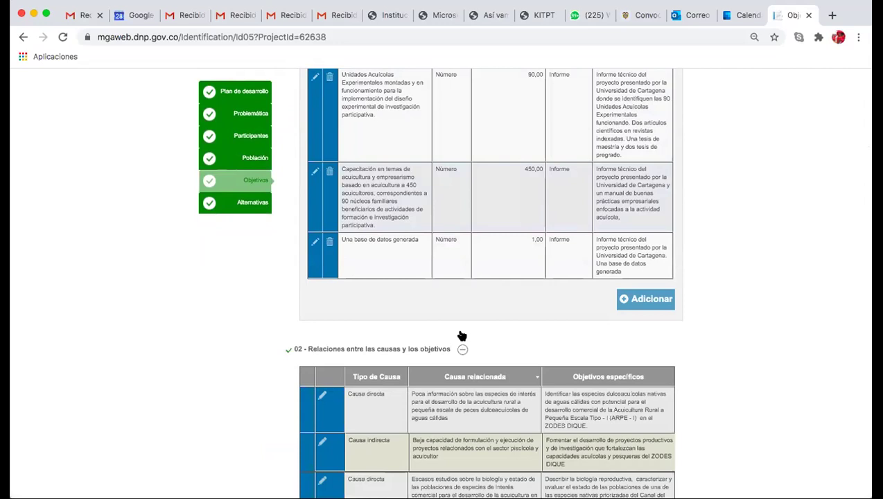
{"action": "scroll", "coordinate": [460, 334], "scroll_direction": "down", "scroll_amount": 6}
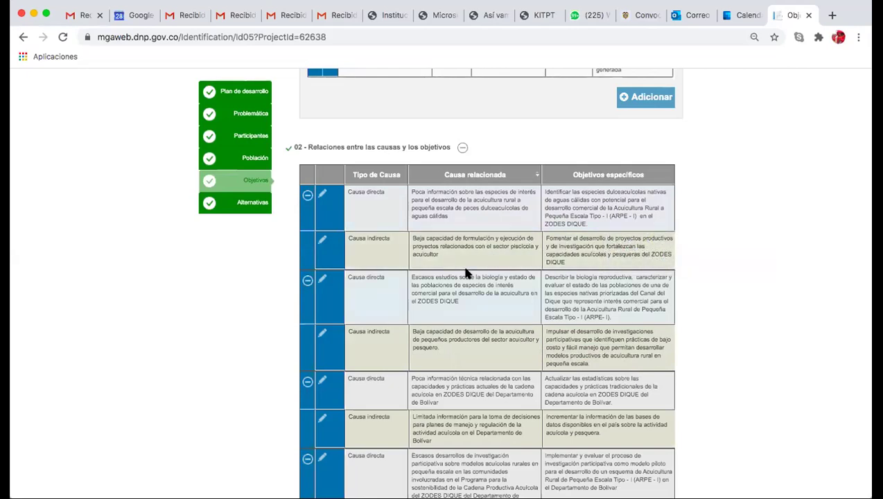
{"action": "scroll", "coordinate": [466, 274], "scroll_direction": "down", "scroll_amount": 3}
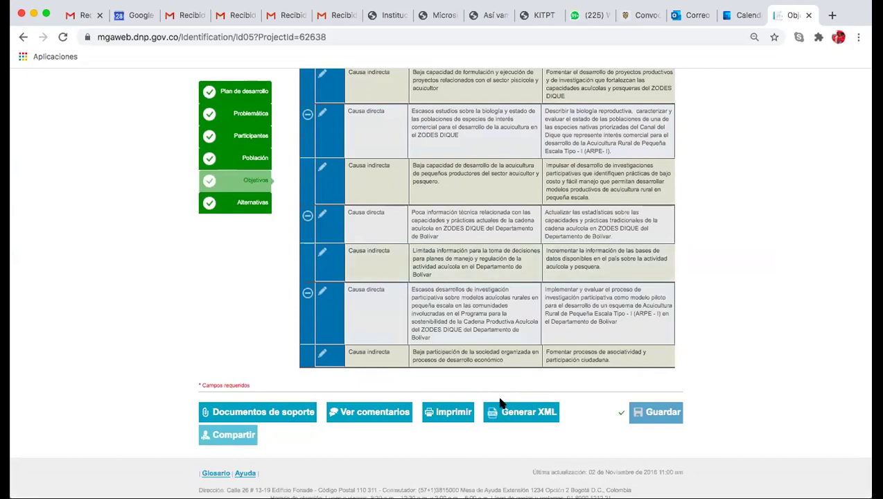
{"action": "scroll", "coordinate": [501, 403], "scroll_direction": "up", "scroll_amount": 2}
- Open the Alternativas page and expand section 01 - Alternativas de la solución to review the listed alternatives and evaluations to carry out
{"action": "left_click", "coordinate": [235, 212]}
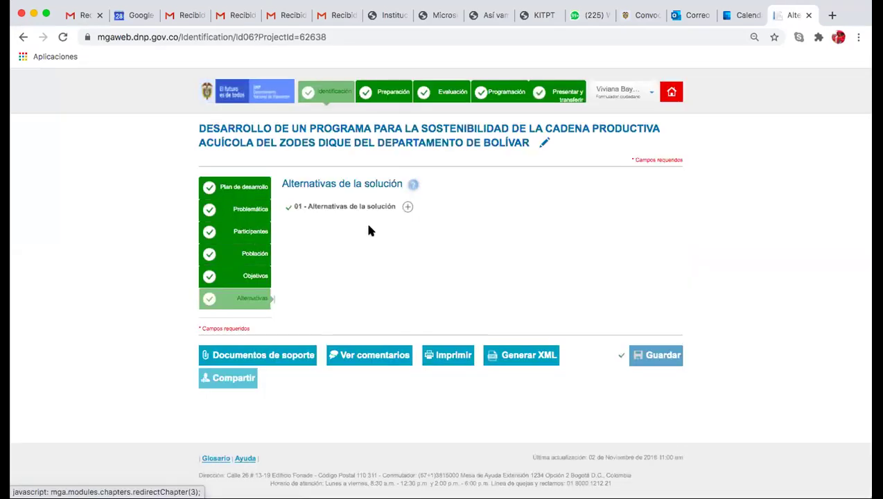
{"action": "left_click", "coordinate": [408, 207]}
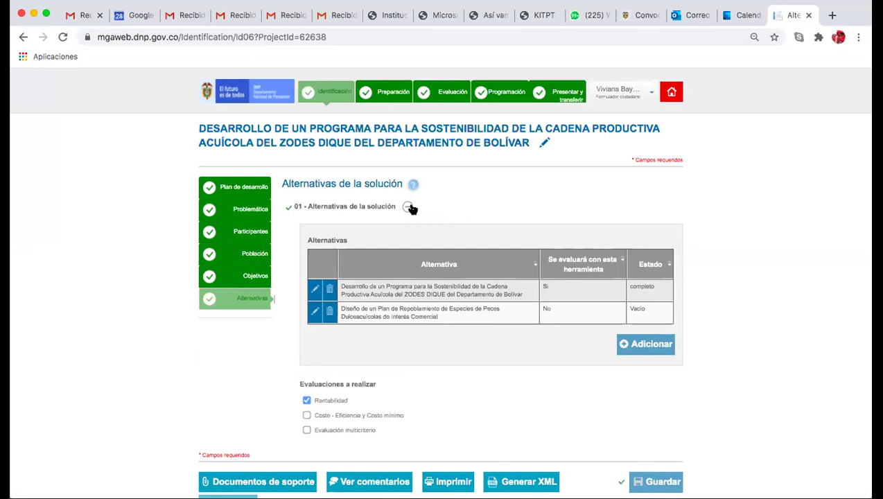
{"action": "left_click", "coordinate": [409, 208]}
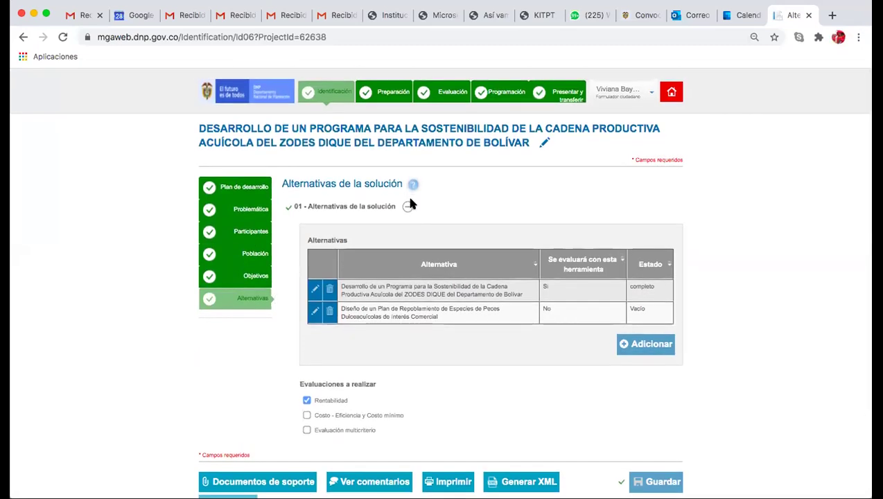
- Open the Preparación module's Necesidades page and review the goods or services table in section 01, including descriptions and history years
{"action": "left_click", "coordinate": [387, 99]}
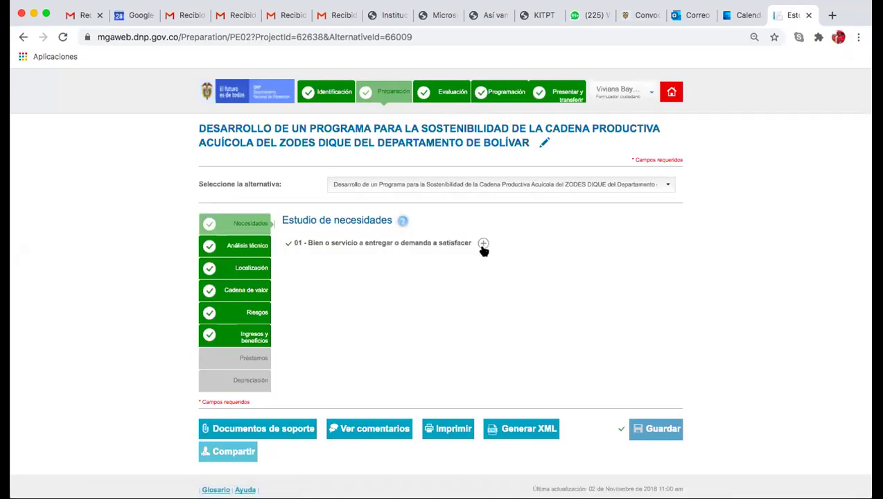
{"action": "left_click", "coordinate": [483, 245]}
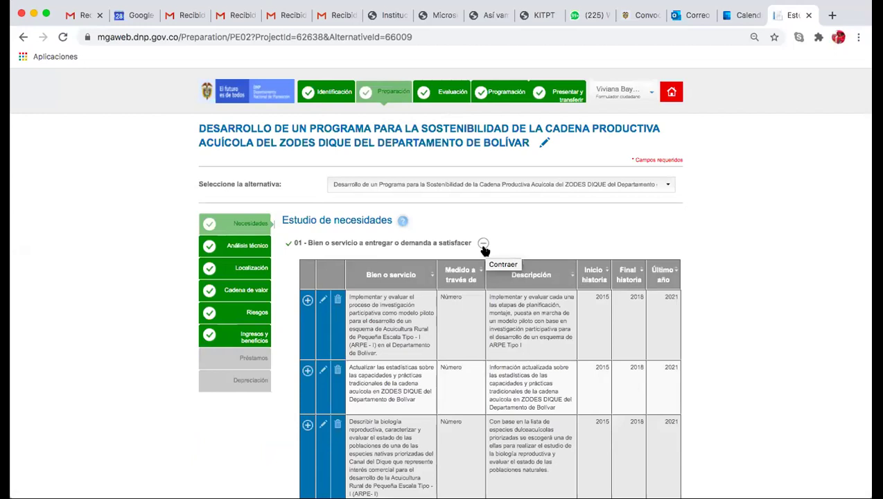
{"action": "scroll", "coordinate": [483, 251], "scroll_direction": "down", "scroll_amount": 3}
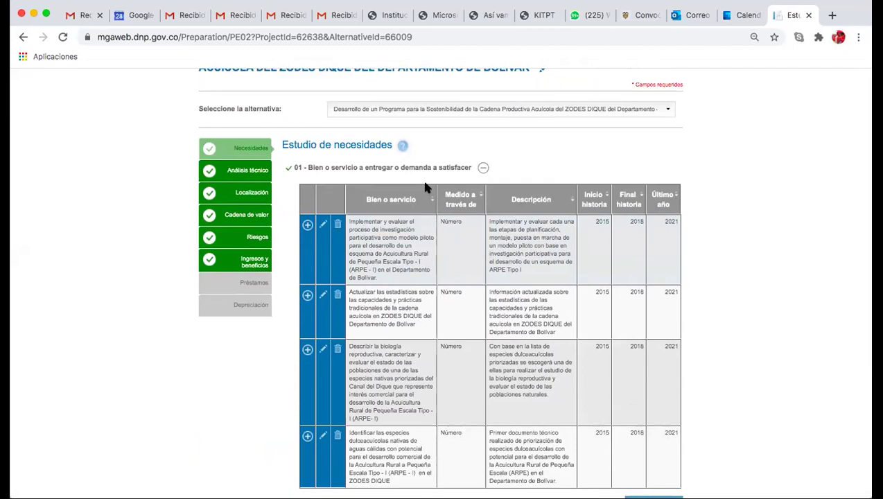
{"action": "scroll", "coordinate": [426, 187], "scroll_direction": "down", "scroll_amount": 5}
{"action": "scroll", "coordinate": [425, 186], "scroll_direction": "up", "scroll_amount": 2}
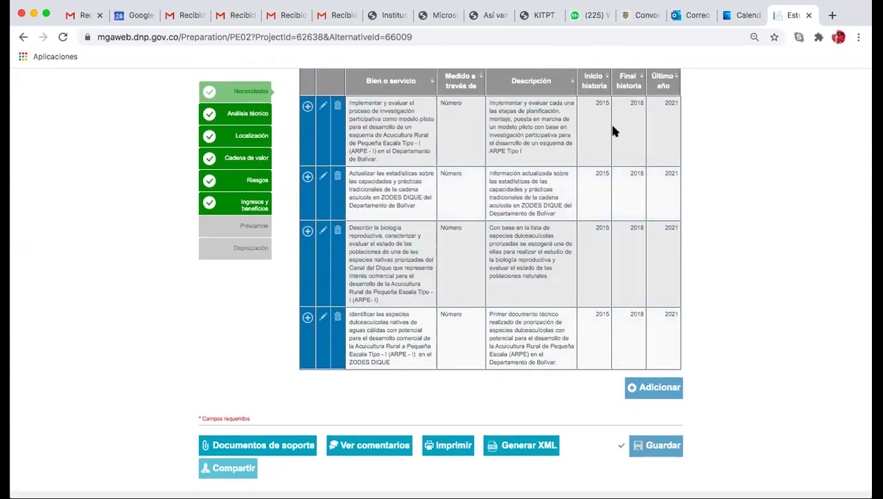
{"action": "scroll", "coordinate": [580, 419], "scroll_direction": "up", "scroll_amount": 2}
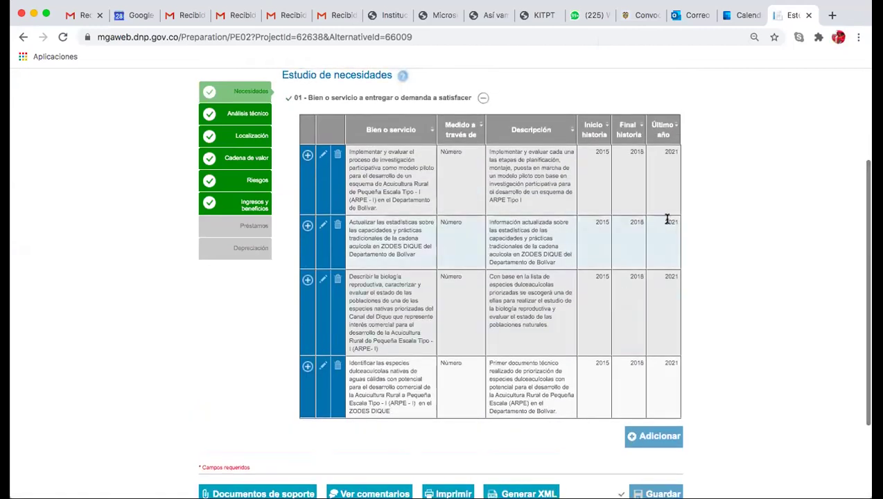
- Open the Análisis técnico page and expand section 01 - Análisis técnico de la alternativa to read the alternative's summary
{"action": "left_click", "coordinate": [248, 114]}
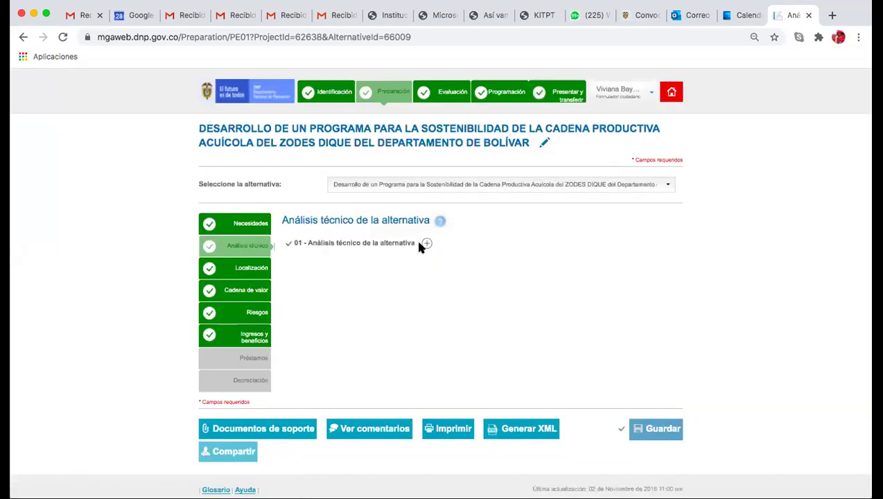
{"action": "left_click", "coordinate": [420, 241]}
{"action": "scroll", "coordinate": [431, 355], "scroll_direction": "down", "scroll_amount": 2}
{"action": "scroll", "coordinate": [432, 354], "scroll_direction": "up", "scroll_amount": 2}
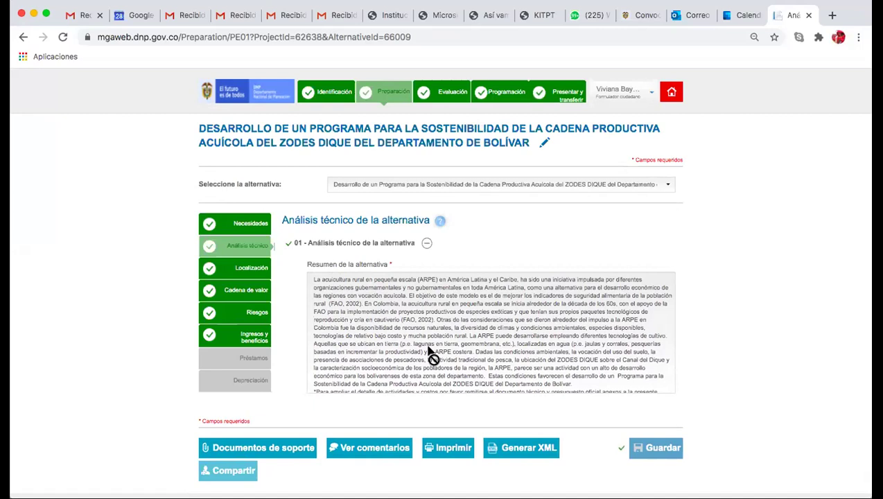
- Open the Localización page, expand section 01 - Localización de la alternativa, and review its table of regions, departments and municipalities
{"action": "left_click", "coordinate": [244, 266]}
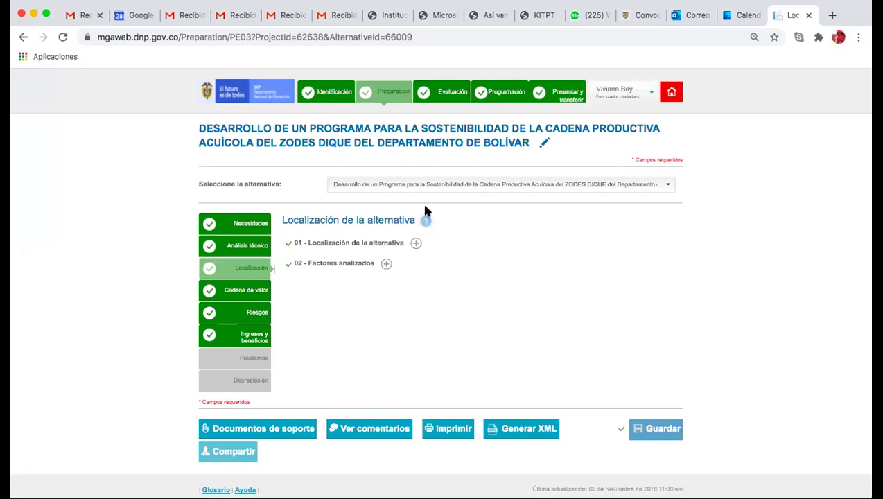
{"action": "left_click", "coordinate": [416, 243]}
{"action": "scroll", "coordinate": [409, 269], "scroll_direction": "down", "scroll_amount": 3}
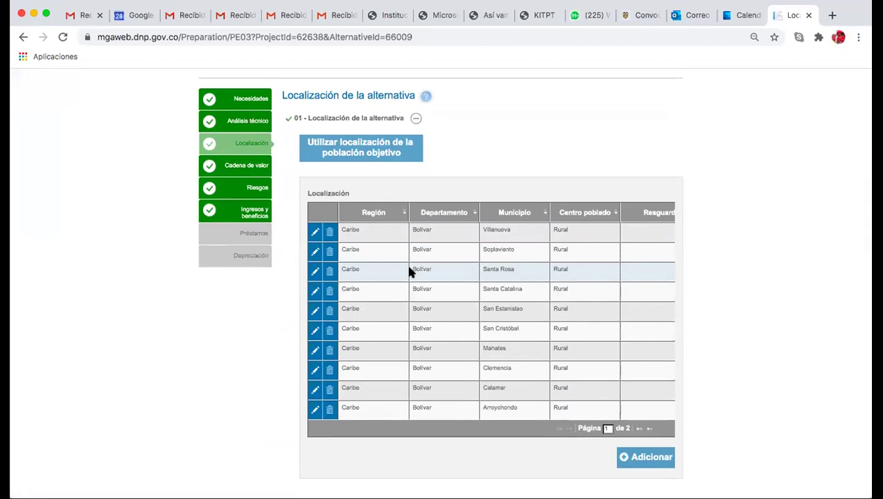
{"action": "scroll", "coordinate": [409, 273], "scroll_direction": "down", "scroll_amount": 1}
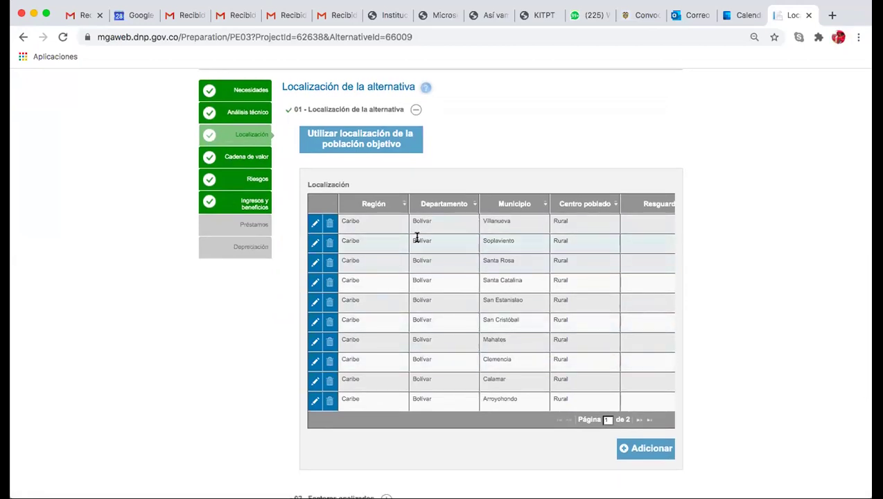
{"action": "scroll", "coordinate": [417, 238], "scroll_direction": "down", "scroll_amount": 4}
{"action": "scroll", "coordinate": [417, 237], "scroll_direction": "up", "scroll_amount": 5}
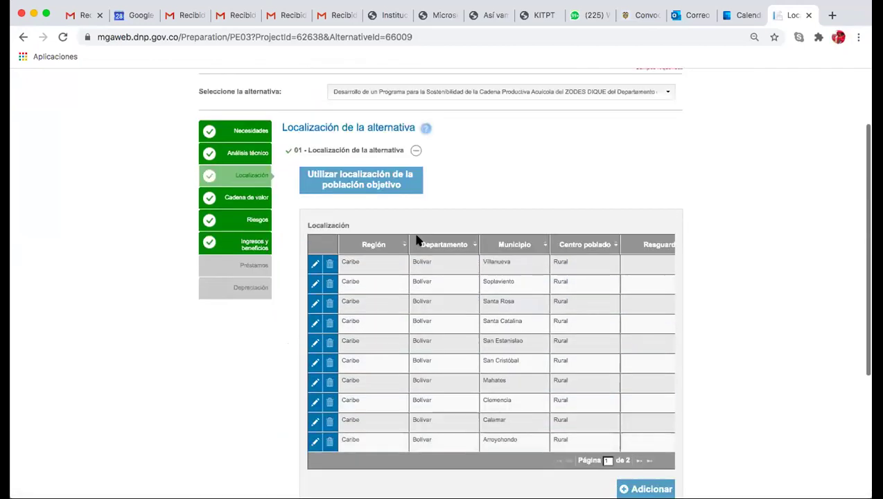
{"action": "scroll", "coordinate": [415, 236], "scroll_direction": "up", "scroll_amount": 2}
{"action": "scroll", "coordinate": [413, 236], "scroll_direction": "down", "scroll_amount": 7}
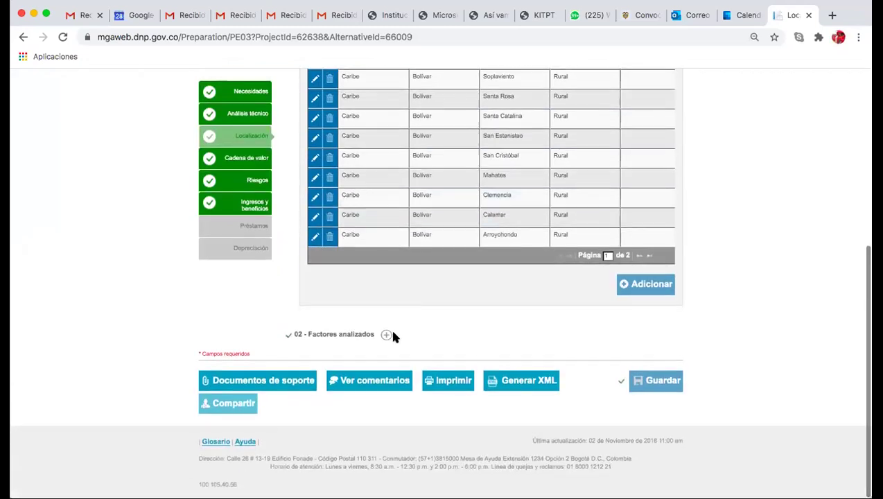
- Expand section 02 - Factores analizados and review which location factors are selected for the alternative
{"action": "left_click", "coordinate": [386, 335]}
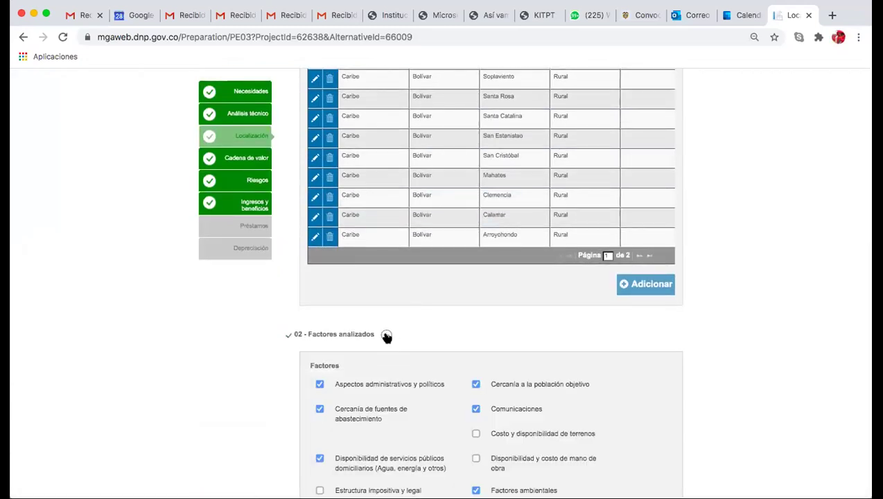
{"action": "scroll", "coordinate": [386, 335], "scroll_direction": "down", "scroll_amount": 3}
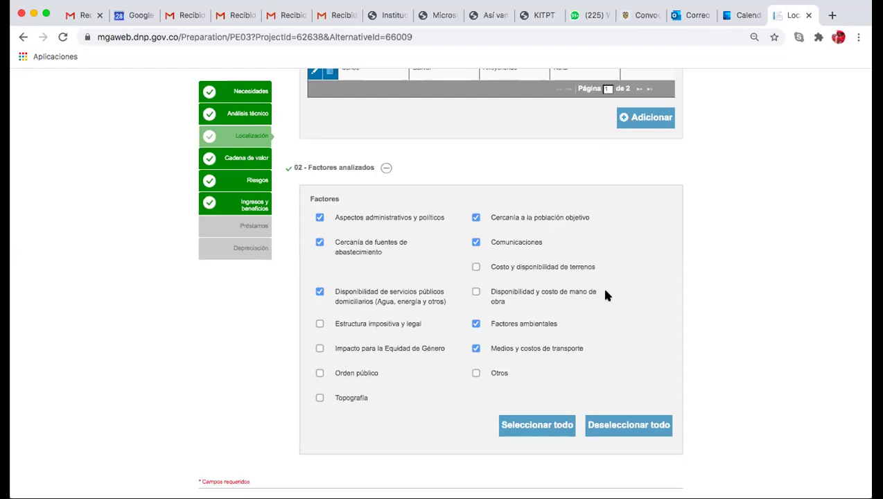
{"action": "scroll", "coordinate": [605, 296], "scroll_direction": "up", "scroll_amount": 10}
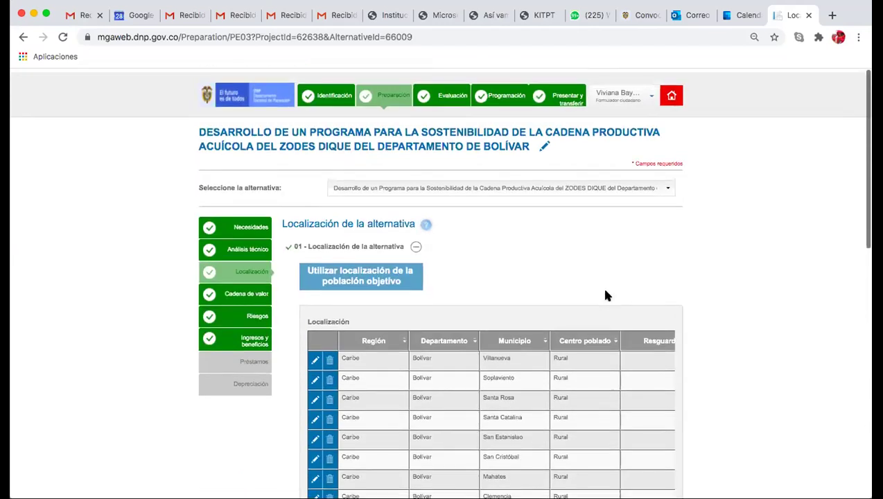
- Open the Cadena de valor page and skim how the specific objectives are linked to products and activities
{"action": "left_click", "coordinate": [251, 291]}
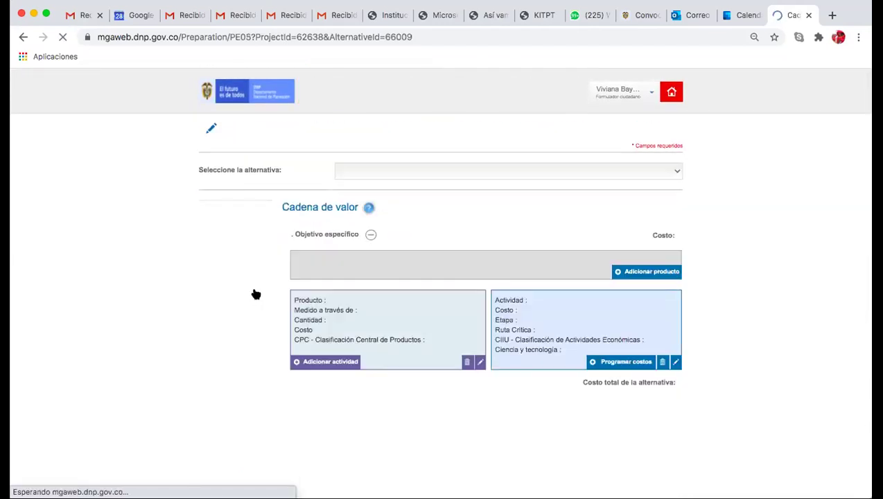
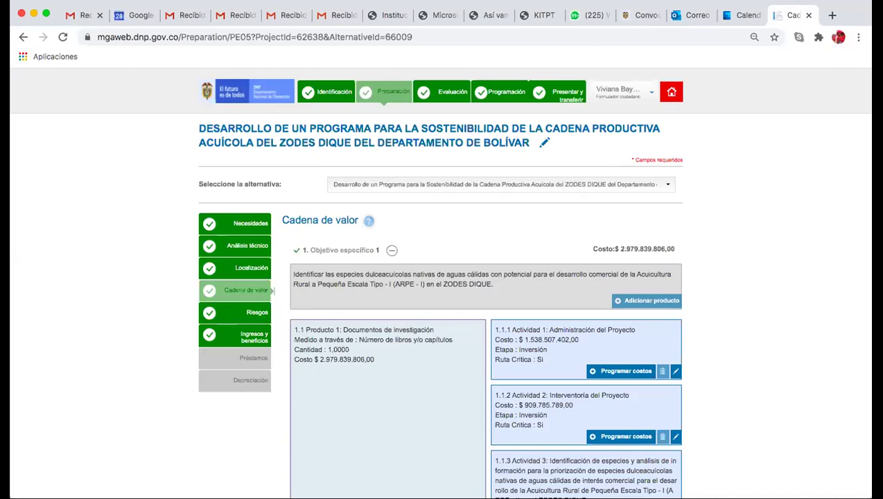
{"action": "scroll", "coordinate": [345, 158], "scroll_direction": "down", "scroll_amount": 5}
{"action": "scroll", "coordinate": [346, 158], "scroll_direction": "down", "scroll_amount": 1}
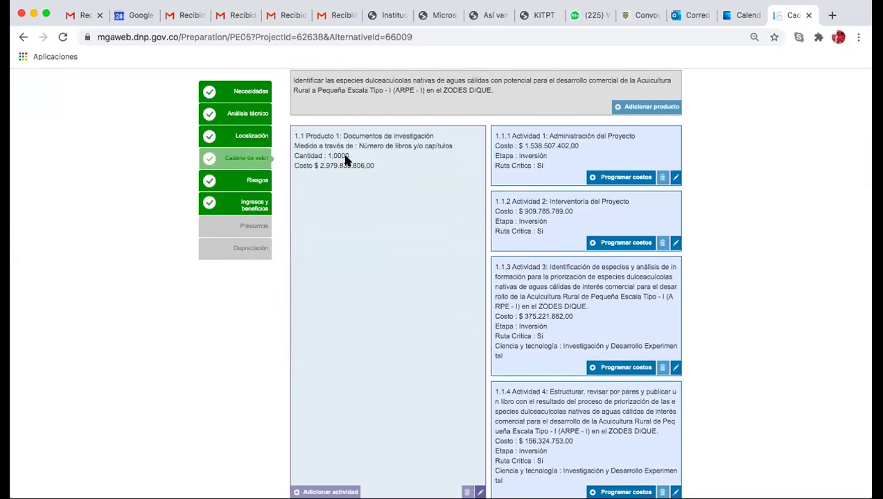
{"action": "scroll", "coordinate": [345, 158], "scroll_direction": "down", "scroll_amount": 10}
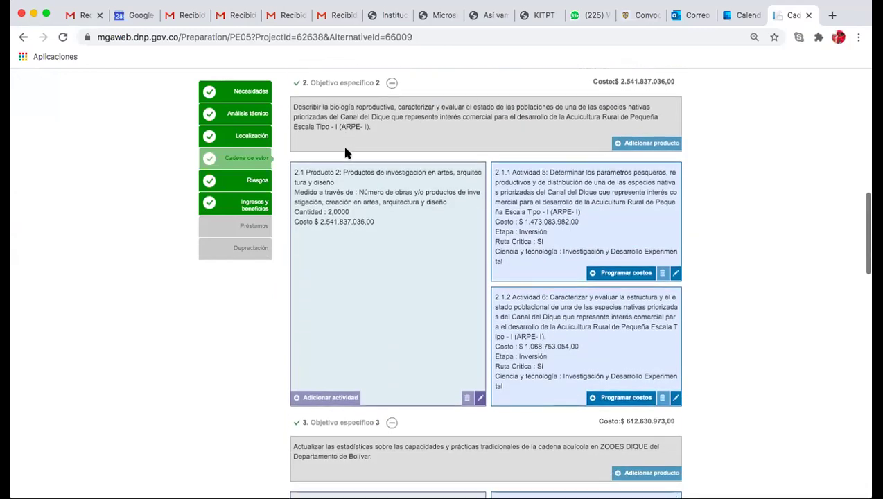
{"action": "scroll", "coordinate": [343, 139], "scroll_direction": "up", "scroll_amount": 10}
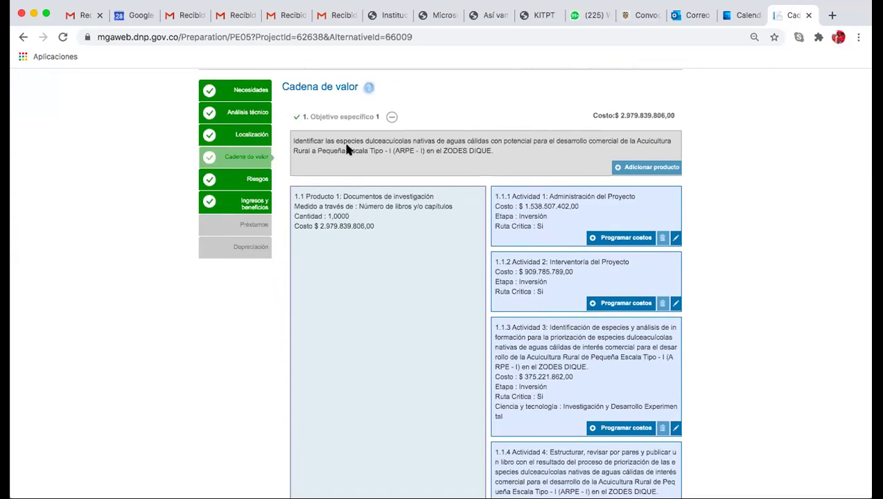
{"action": "scroll", "coordinate": [343, 144], "scroll_direction": "up", "scroll_amount": 1}
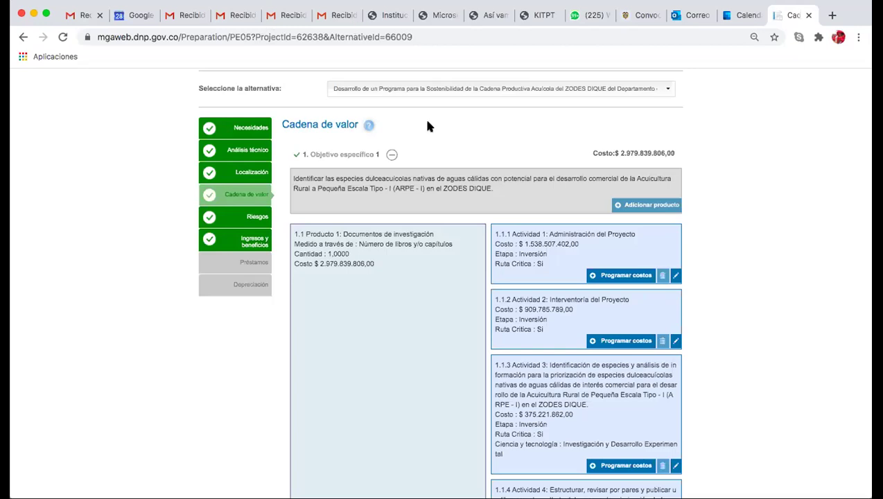
- Examine Objetivo específico 1 in the value chain, including its cost and the measure and quantity of product 1.1 Documentos de investigación
{"action": "scroll", "coordinate": [425, 116], "scroll_direction": "down", "scroll_amount": 3}
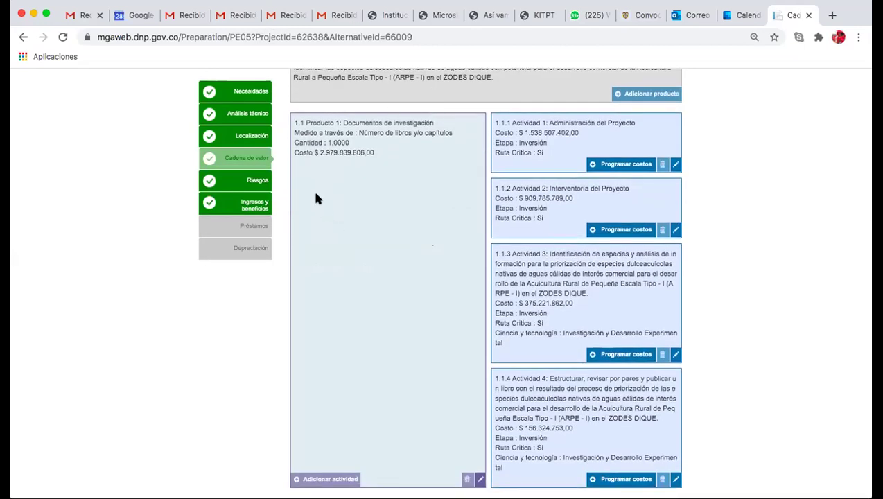
{"action": "scroll", "coordinate": [319, 191], "scroll_direction": "up", "scroll_amount": 2}
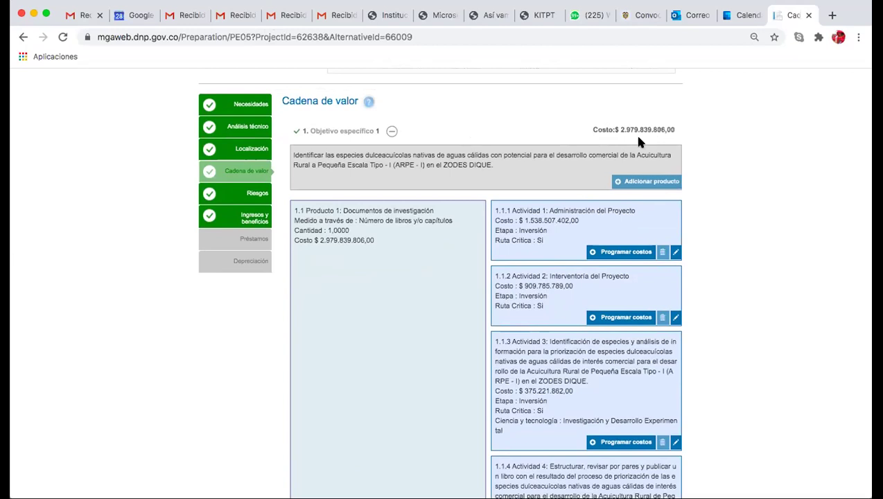
{"action": "scroll", "coordinate": [638, 139], "scroll_direction": "down", "scroll_amount": 1}
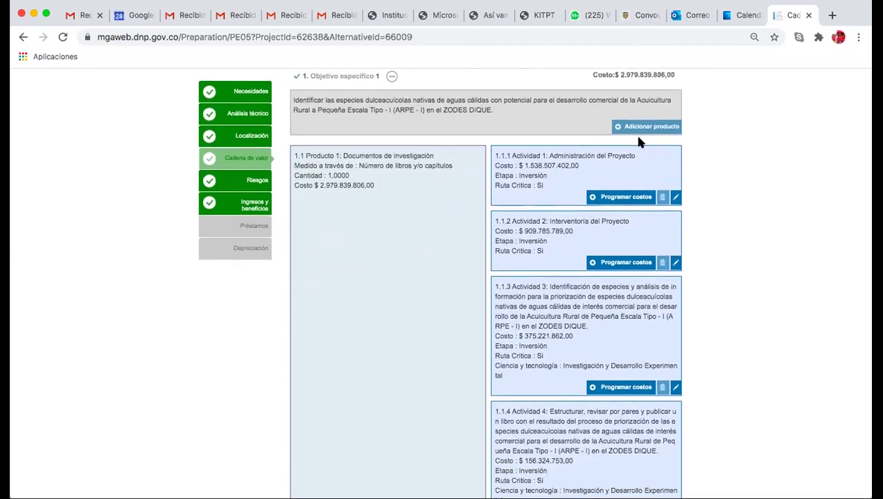
{"action": "scroll", "coordinate": [638, 138], "scroll_direction": "down", "scroll_amount": 1}
{"action": "scroll", "coordinate": [639, 139], "scroll_direction": "up", "scroll_amount": 1}
{"action": "scroll", "coordinate": [639, 139], "scroll_direction": "up", "scroll_amount": 2}
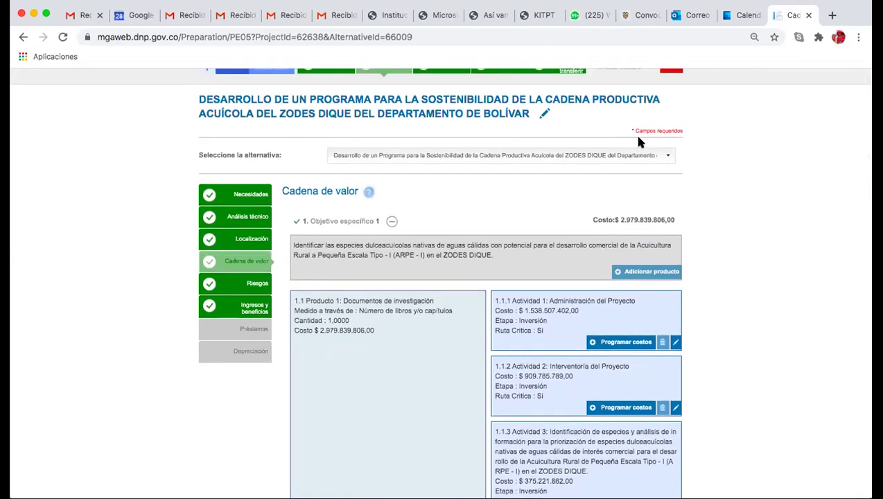
{"action": "scroll", "coordinate": [638, 138], "scroll_direction": "down", "scroll_amount": 3}
{"action": "scroll", "coordinate": [639, 123], "scroll_direction": "down", "scroll_amount": 1}
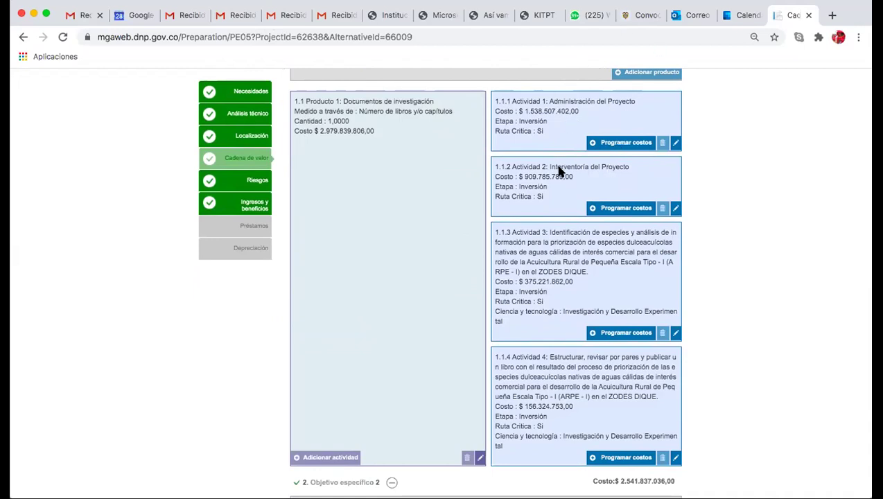
- Review the cost, stage, critical path and science and technology entries of activities 1.1.1 to 1.1.4 under Objetivo específico 1
{"action": "scroll", "coordinate": [560, 172], "scroll_direction": "up", "scroll_amount": 3}
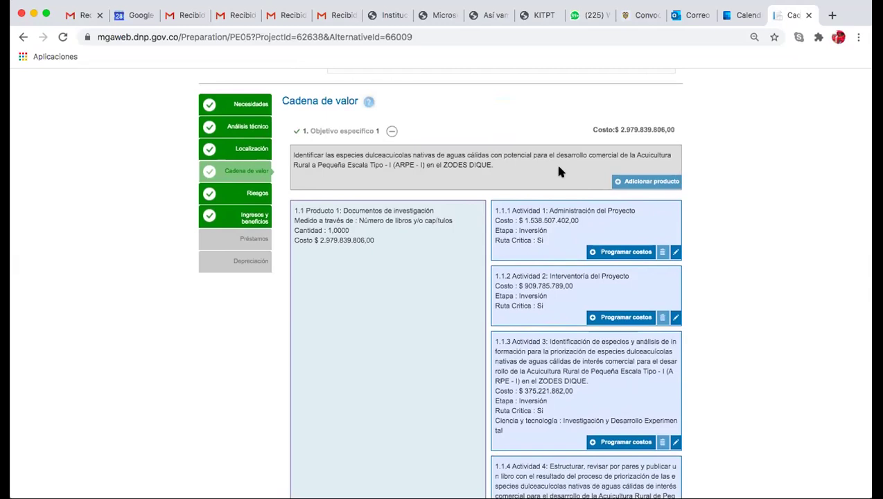
{"action": "scroll", "coordinate": [560, 171], "scroll_direction": "down", "scroll_amount": 2}
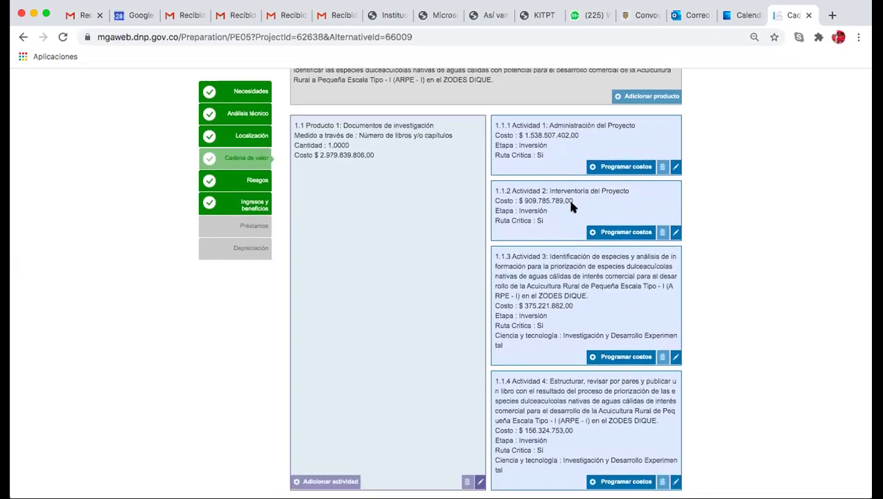
{"action": "scroll", "coordinate": [571, 205], "scroll_direction": "down", "scroll_amount": 3}
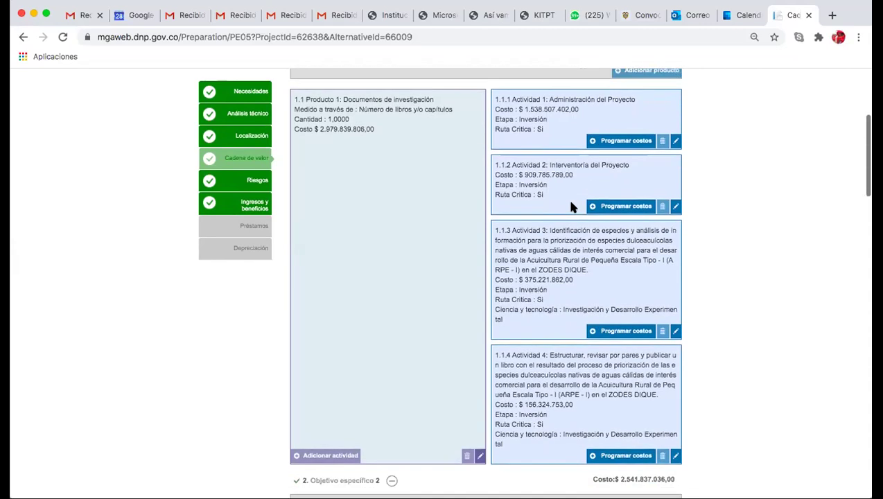
{"action": "scroll", "coordinate": [572, 206], "scroll_direction": "down", "scroll_amount": 1}
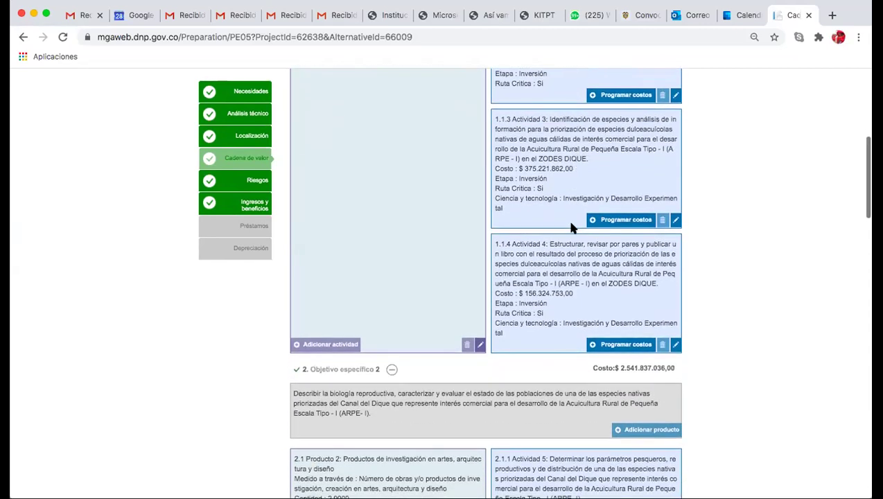
{"action": "scroll", "coordinate": [572, 274], "scroll_direction": "down", "scroll_amount": 1}
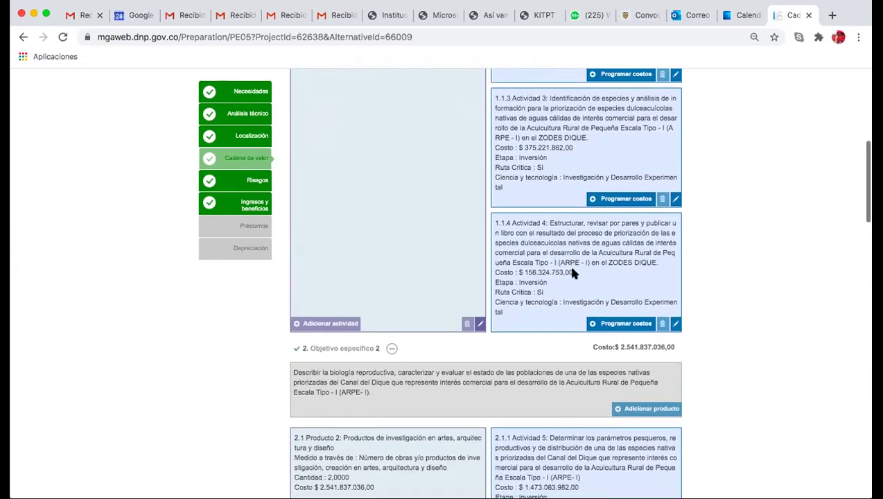
{"action": "scroll", "coordinate": [572, 274], "scroll_direction": "up", "scroll_amount": 6}
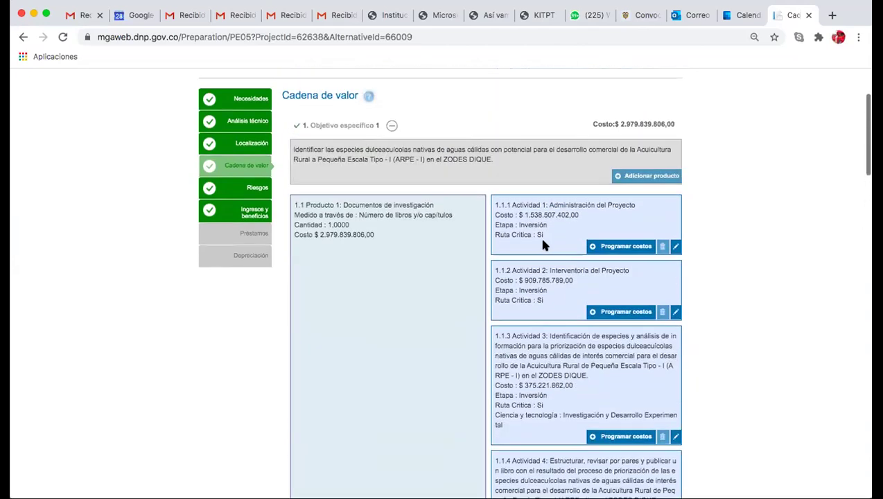
{"action": "scroll", "coordinate": [542, 240], "scroll_direction": "down", "scroll_amount": 1}
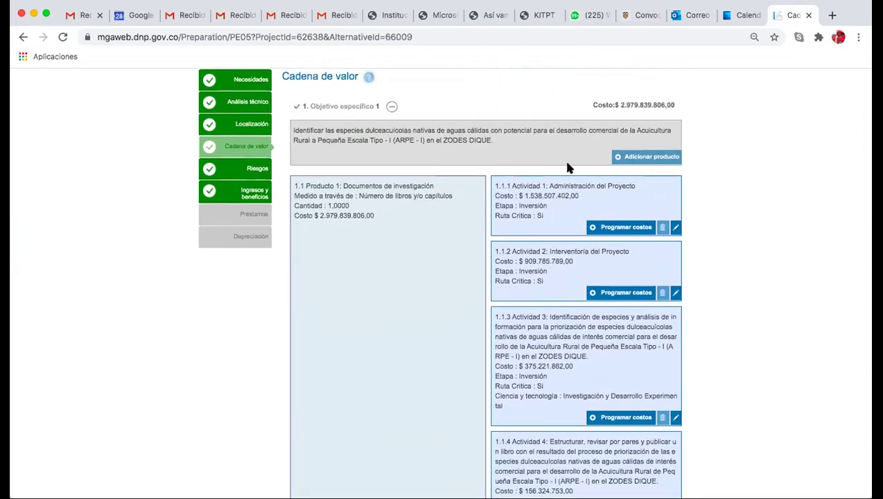
{"action": "scroll", "coordinate": [643, 156], "scroll_direction": "down", "scroll_amount": 3}
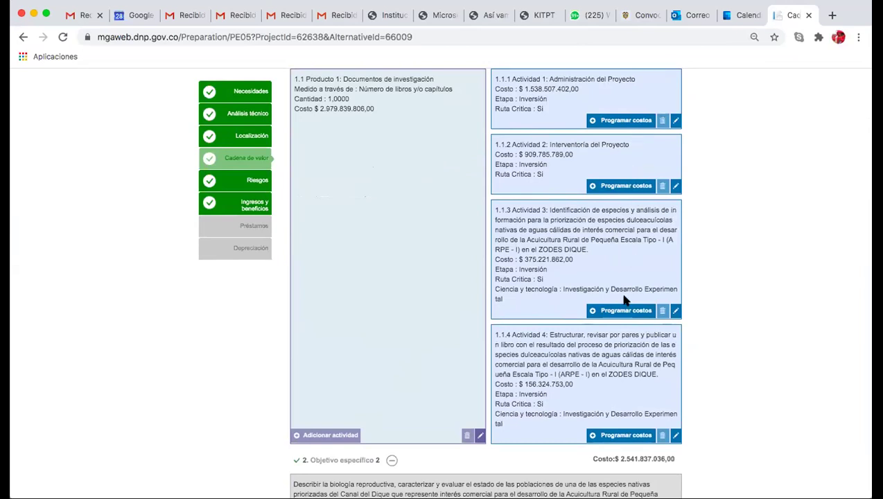
{"action": "scroll", "coordinate": [622, 450], "scroll_direction": "down", "scroll_amount": 1}
- Compare the product and activities of Objetivo específico 2 with those listed under Objetivo específico 1
{"action": "scroll", "coordinate": [622, 451], "scroll_direction": "down", "scroll_amount": 10}
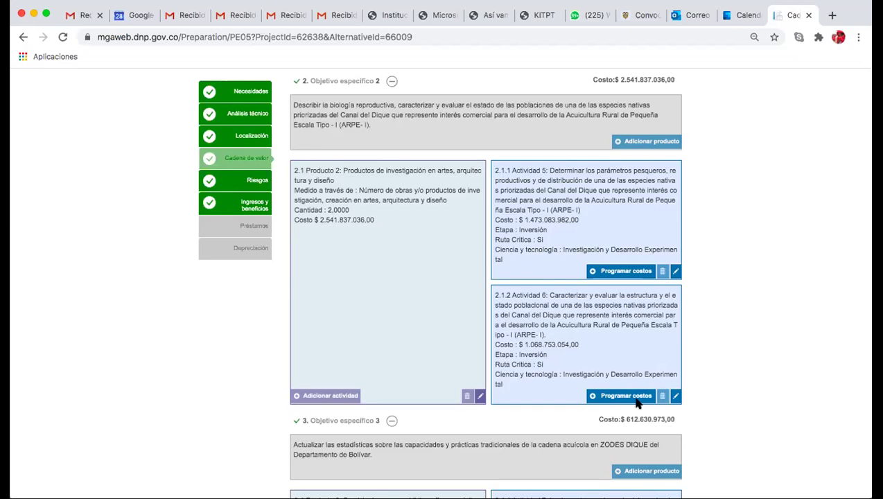
{"action": "scroll", "coordinate": [636, 400], "scroll_direction": "up", "scroll_amount": 10}
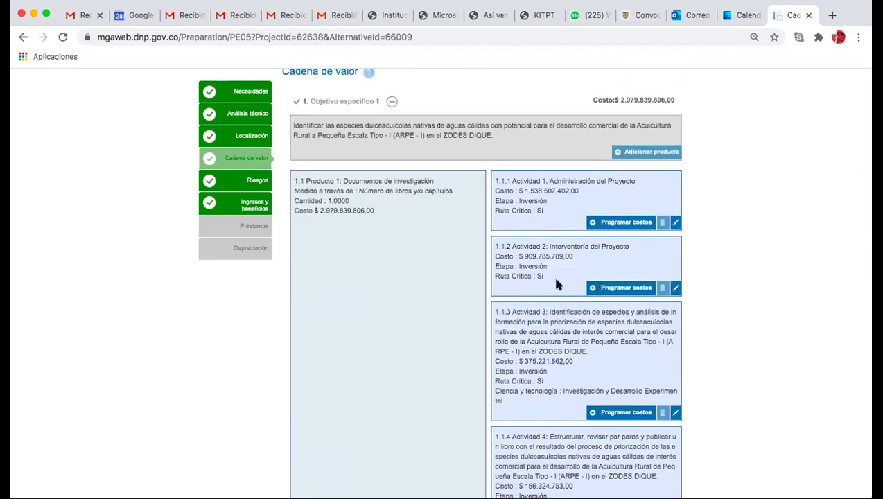
{"action": "scroll", "coordinate": [556, 284], "scroll_direction": "down", "scroll_amount": 1}
{"action": "scroll", "coordinate": [570, 296], "scroll_direction": "down", "scroll_amount": 10}
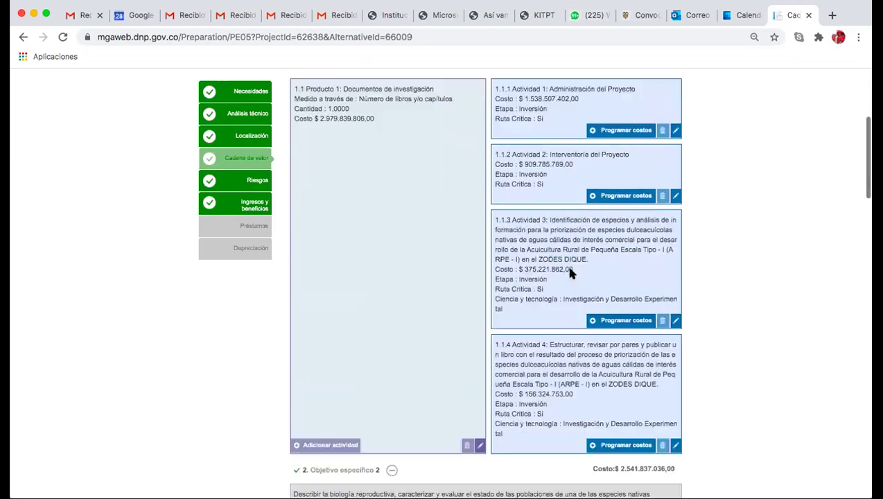
{"action": "scroll", "coordinate": [557, 335], "scroll_direction": "down", "scroll_amount": 5}
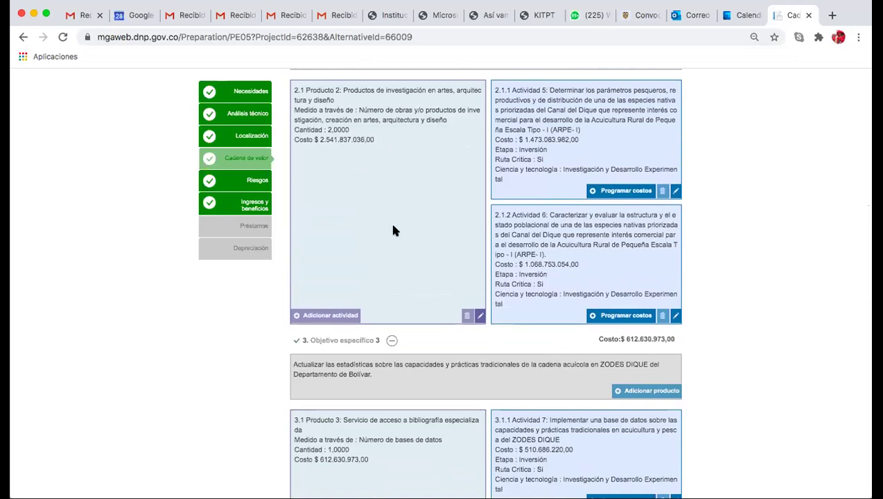
{"action": "scroll", "coordinate": [393, 231], "scroll_direction": "up", "scroll_amount": 6}
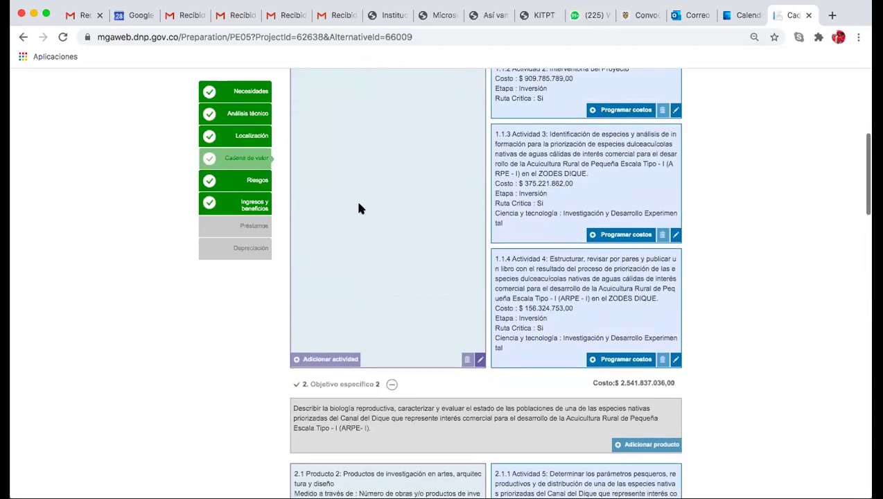
{"action": "scroll", "coordinate": [359, 208], "scroll_direction": "down", "scroll_amount": 5}
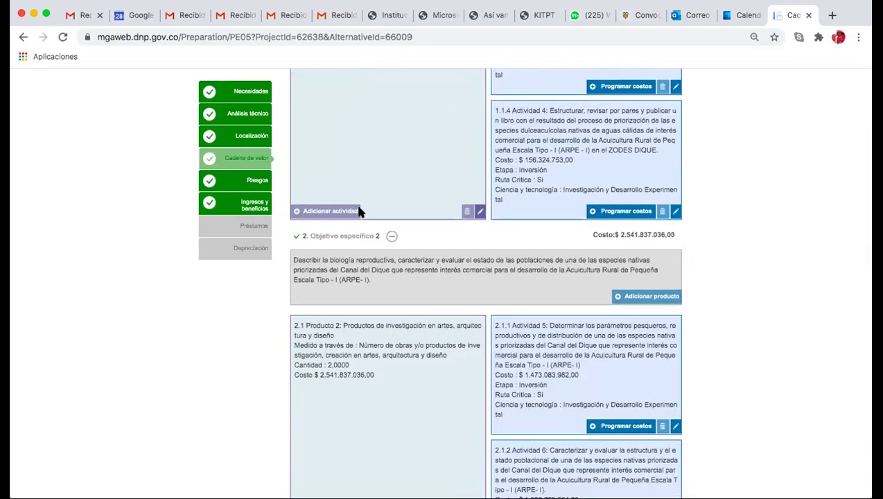
{"action": "scroll", "coordinate": [358, 212], "scroll_direction": "up", "scroll_amount": 6}
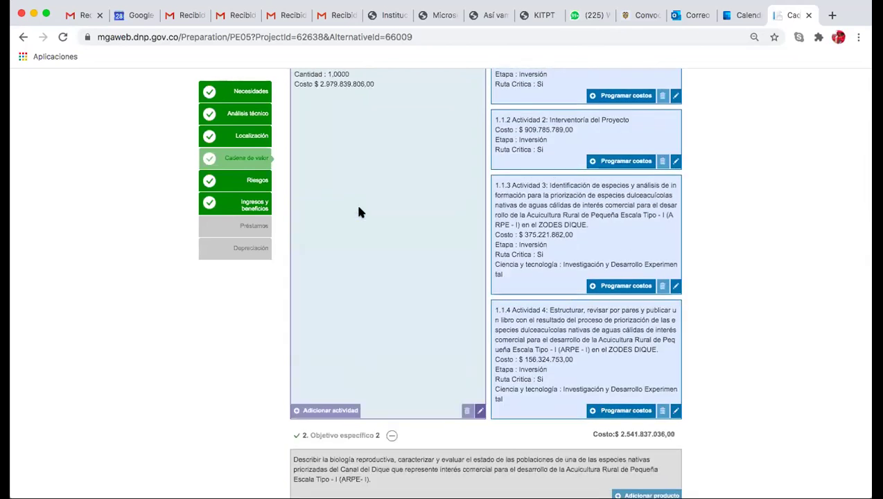
- Review the products and activities of Objetivos específicos 3 and 4, down to the total cost of the alternative
{"action": "scroll", "coordinate": [358, 211], "scroll_direction": "down", "scroll_amount": 12}
{"action": "scroll", "coordinate": [358, 212], "scroll_direction": "down", "scroll_amount": 3}
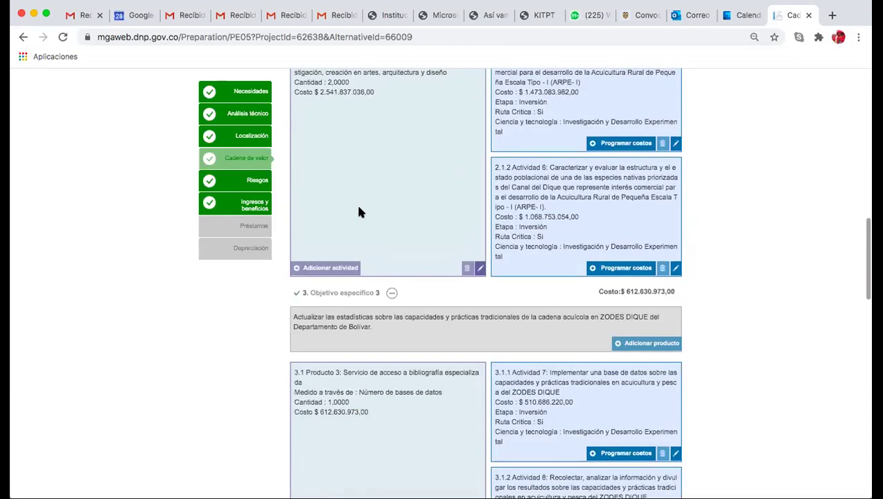
{"action": "scroll", "coordinate": [359, 212], "scroll_direction": "down", "scroll_amount": 8}
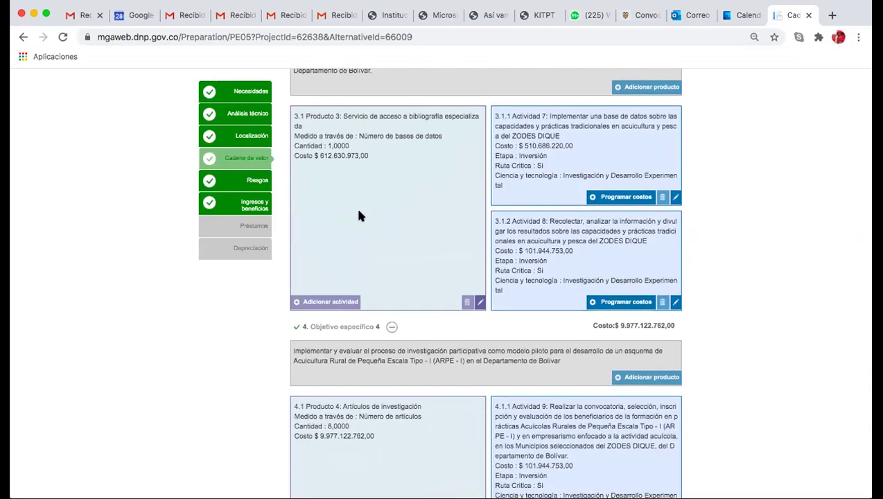
{"action": "scroll", "coordinate": [359, 215], "scroll_direction": "down", "scroll_amount": 10}
{"action": "scroll", "coordinate": [359, 215], "scroll_direction": "down", "scroll_amount": 13}
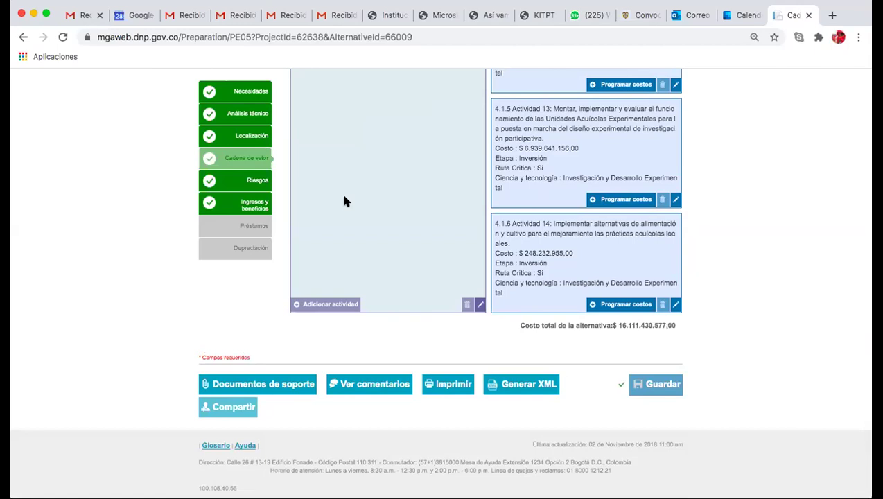
- Open the Riesgos page and expand section 01 - Análisis de riesgos with its Propósito, Componente and Actividad groups
{"action": "left_click", "coordinate": [232, 186]}
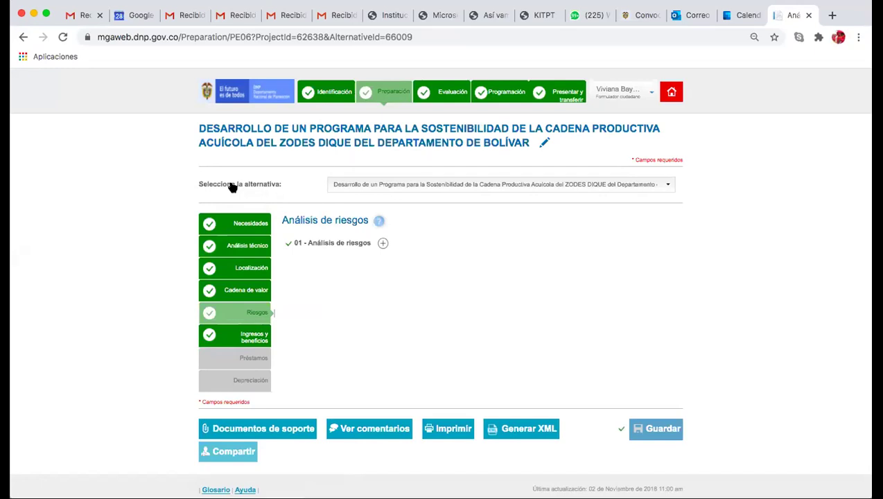
{"action": "left_click", "coordinate": [382, 244]}
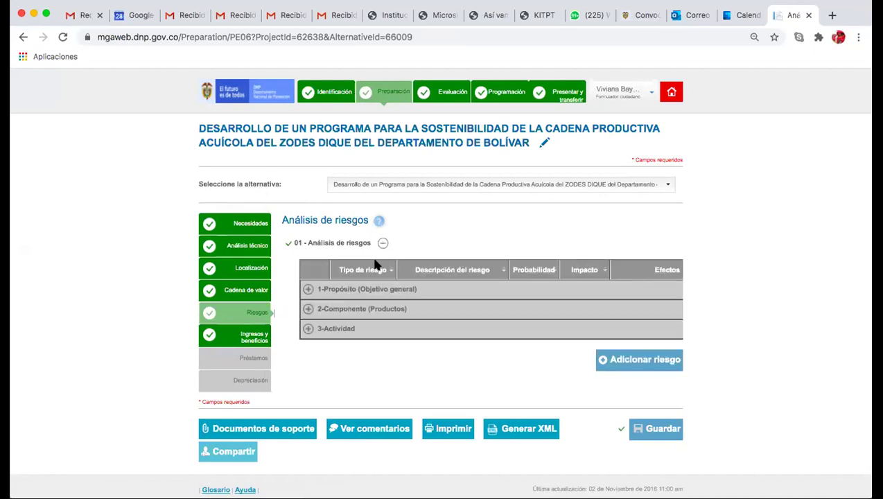
{"action": "left_click", "coordinate": [307, 290]}
{"action": "left_click", "coordinate": [308, 389]}
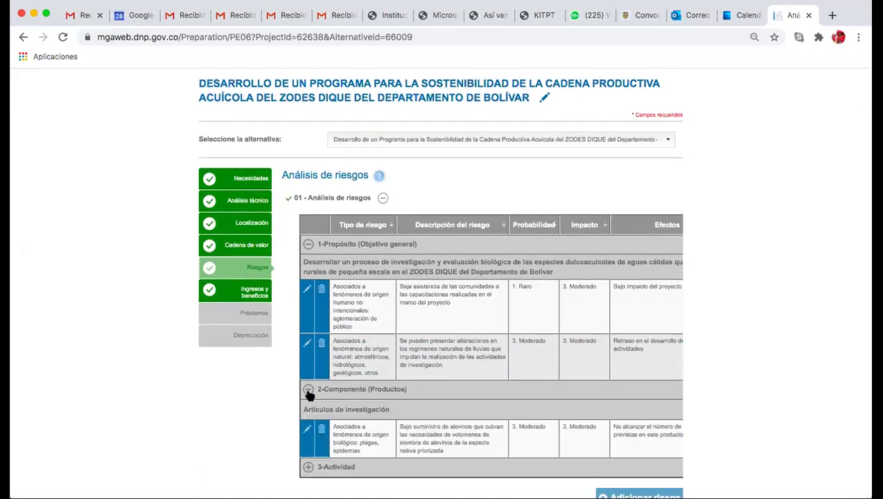
{"action": "scroll", "coordinate": [307, 360], "scroll_direction": "down", "scroll_amount": 3}
{"action": "left_click", "coordinate": [307, 342]}
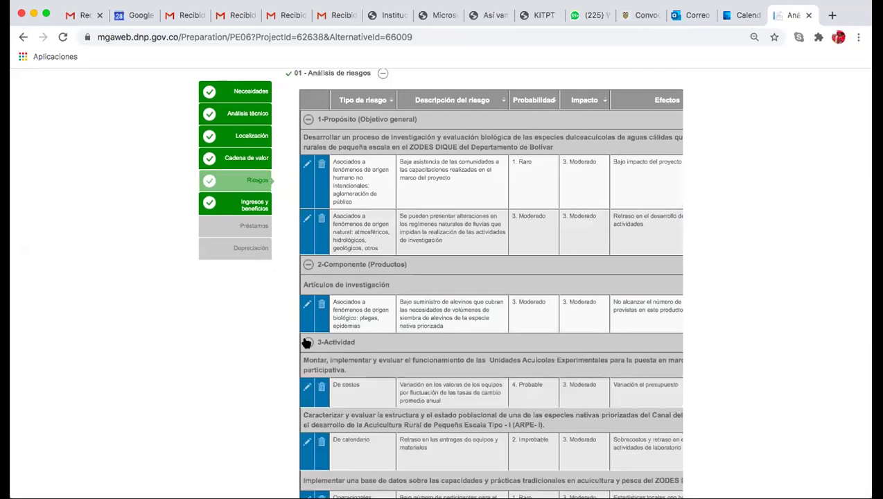
- Review the risk types, descriptions, probabilities and impacts recorded at the purpose, component and activity levels
{"action": "scroll", "coordinate": [306, 342], "scroll_direction": "down", "scroll_amount": 3}
{"action": "scroll", "coordinate": [305, 342], "scroll_direction": "up", "scroll_amount": 3}
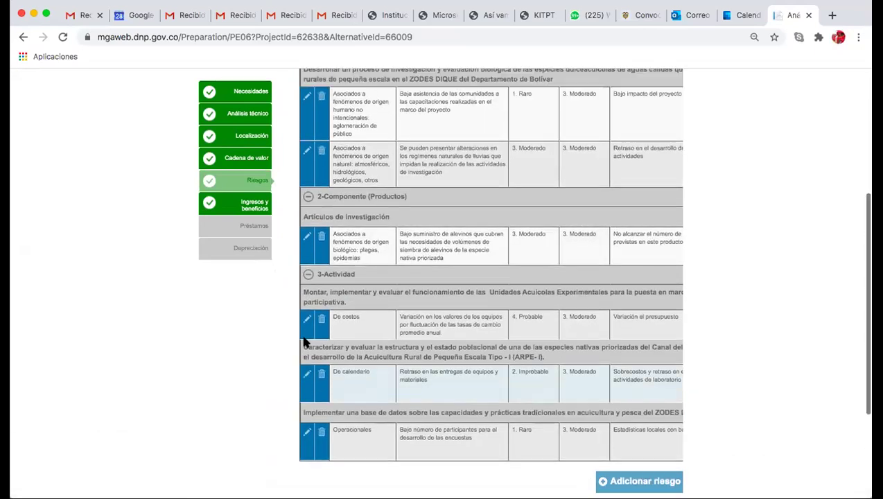
{"action": "scroll", "coordinate": [305, 341], "scroll_direction": "down", "scroll_amount": 1}
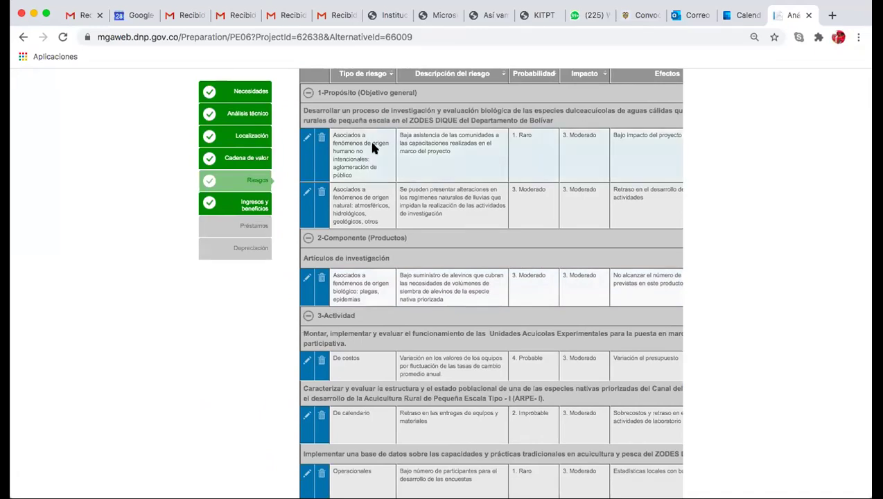
- Look over the remaining activity risks and review the benefits listed under 01 - Ingresos y beneficios
{"action": "scroll", "coordinate": [473, 365], "scroll_direction": "down", "scroll_amount": 2}
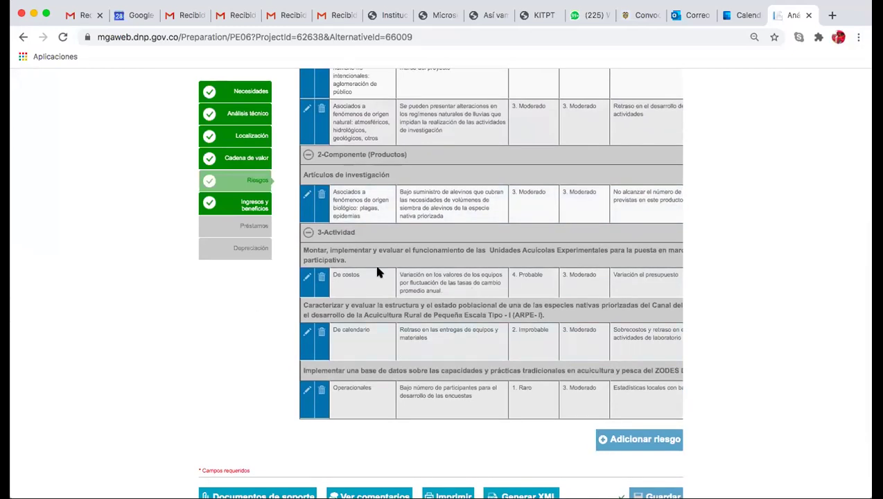
{"action": "left_click", "coordinate": [259, 210]}
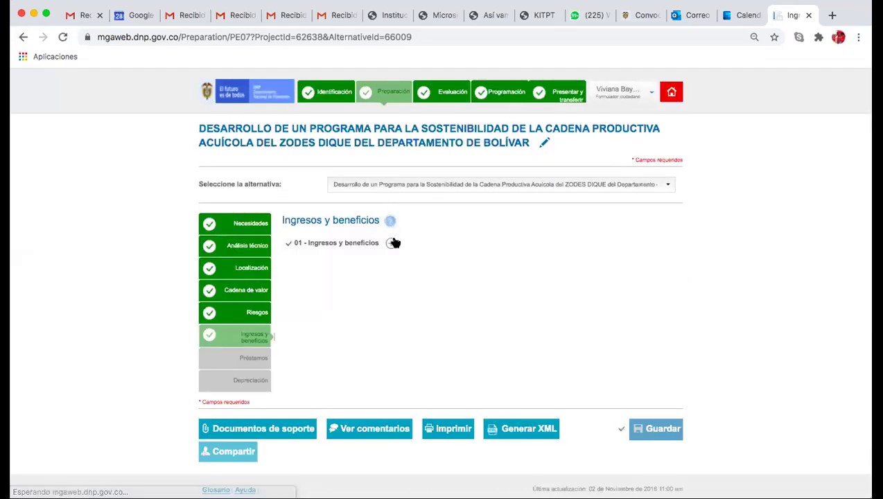
{"action": "left_click", "coordinate": [391, 243]}
{"action": "scroll", "coordinate": [403, 345], "scroll_direction": "down", "scroll_amount": 3}
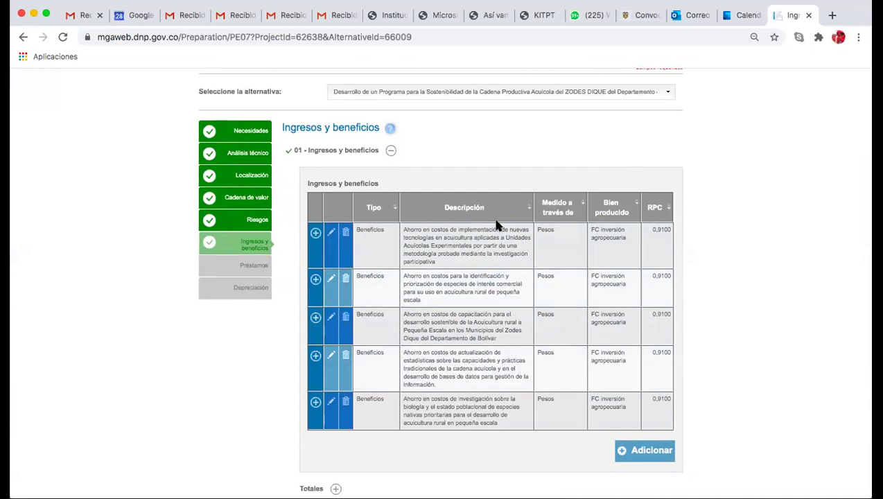
- Look at the Préstamos and Depreciación pages, expanding the Crédito, amortización y pagos a capital and Depreciación de activos sections
{"action": "left_click", "coordinate": [249, 271]}
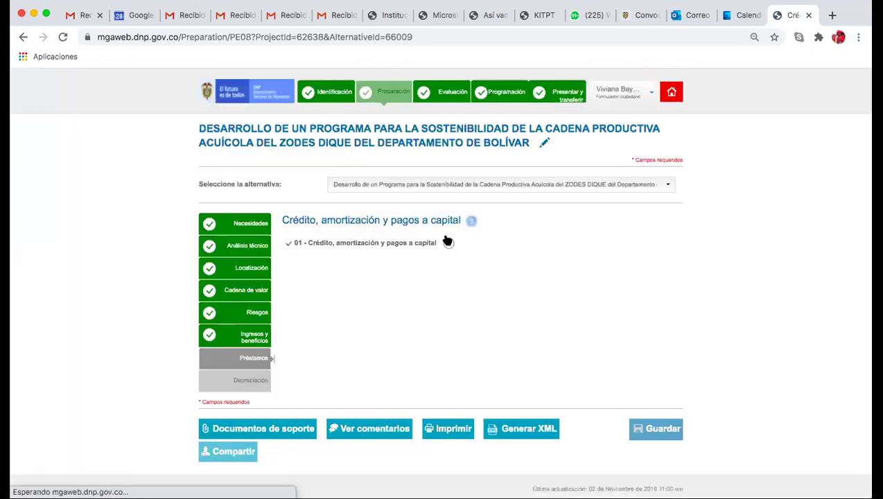
{"action": "left_click", "coordinate": [449, 243]}
{"action": "left_click", "coordinate": [247, 390]}
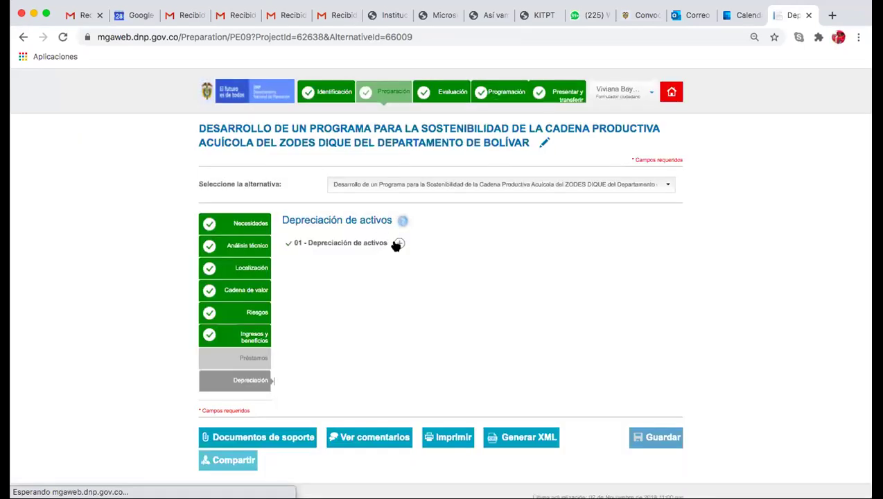
{"action": "left_click", "coordinate": [399, 244]}
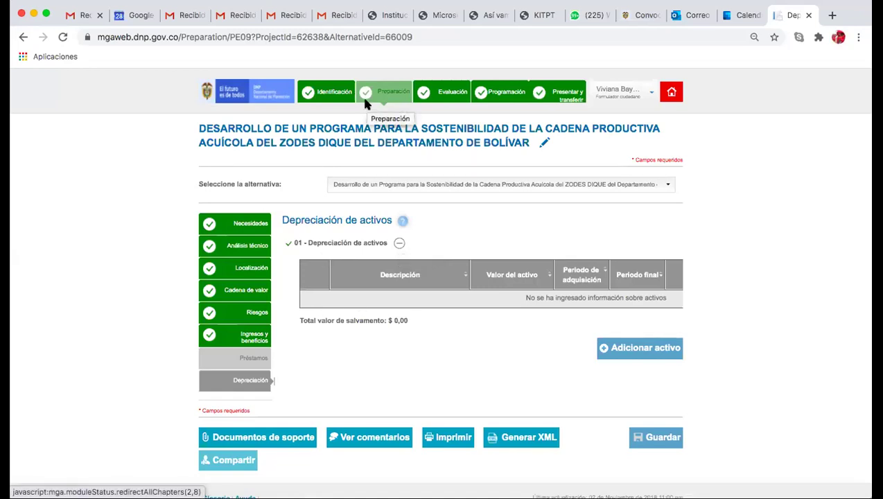
- Review the Flujo económico table and the Evaluación económica indicators, including Costo por capacidad, in the Evaluación chapter
{"action": "left_click", "coordinate": [445, 94]}
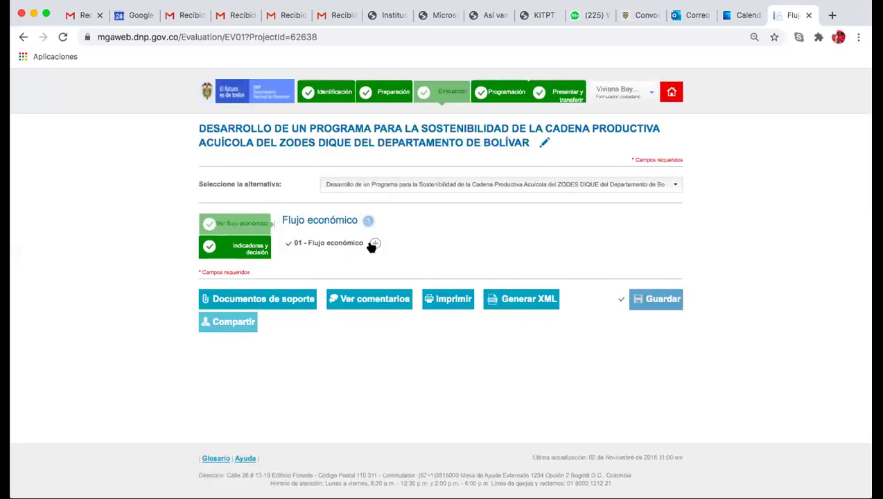
{"action": "left_click", "coordinate": [374, 244]}
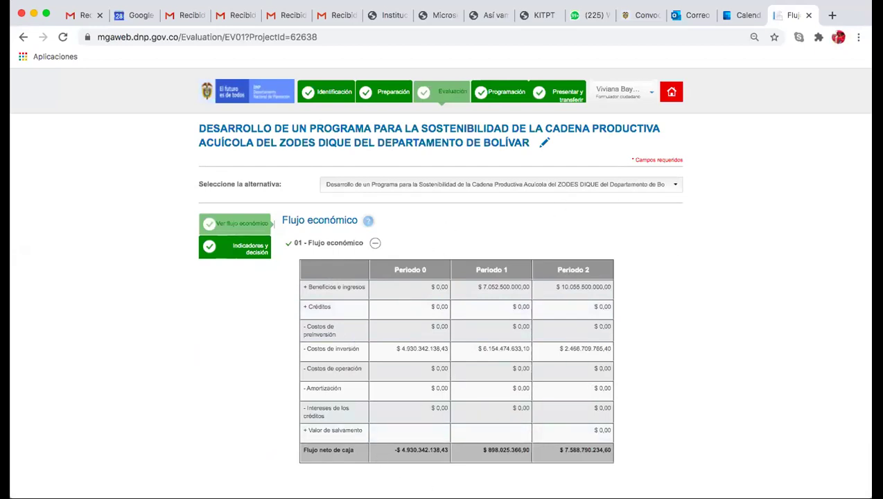
{"action": "left_click", "coordinate": [242, 256]}
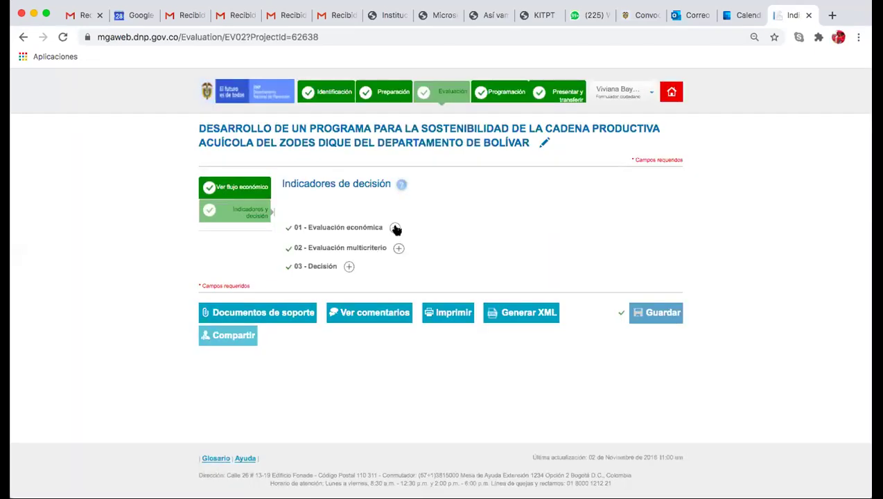
{"action": "left_click", "coordinate": [395, 228]}
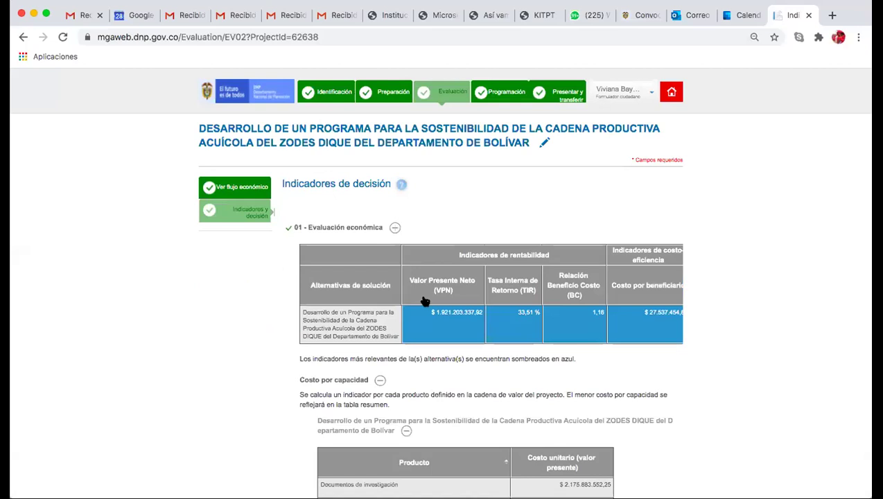
{"action": "scroll", "coordinate": [412, 344], "scroll_direction": "down", "scroll_amount": 1}
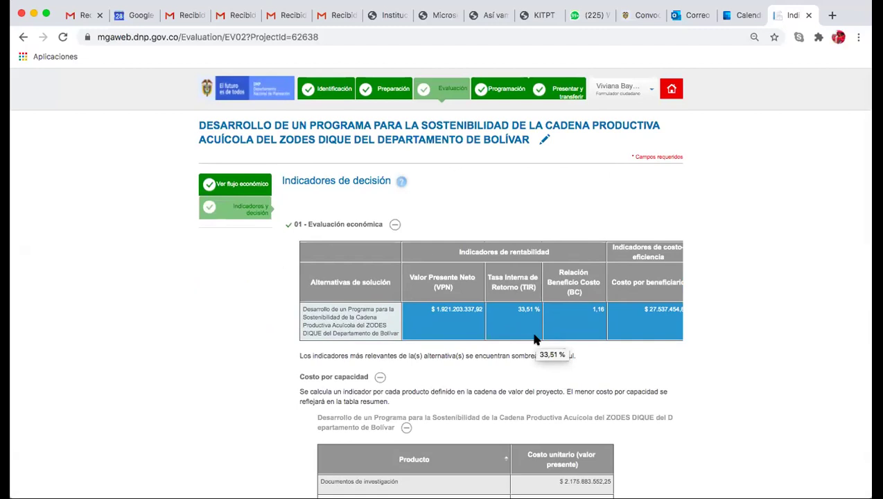
{"action": "scroll", "coordinate": [534, 340], "scroll_direction": "down", "scroll_amount": 3}
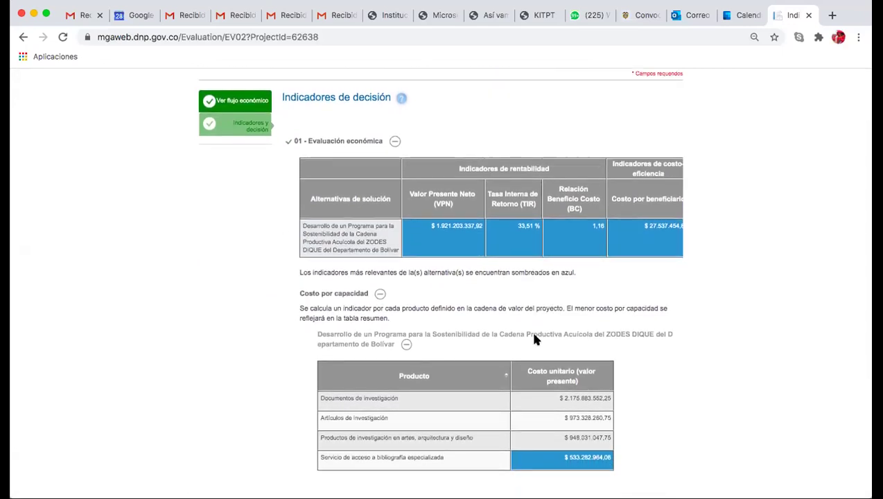
{"action": "scroll", "coordinate": [534, 340], "scroll_direction": "up", "scroll_amount": 1}
{"action": "scroll", "coordinate": [521, 384], "scroll_direction": "down", "scroll_amount": 8}
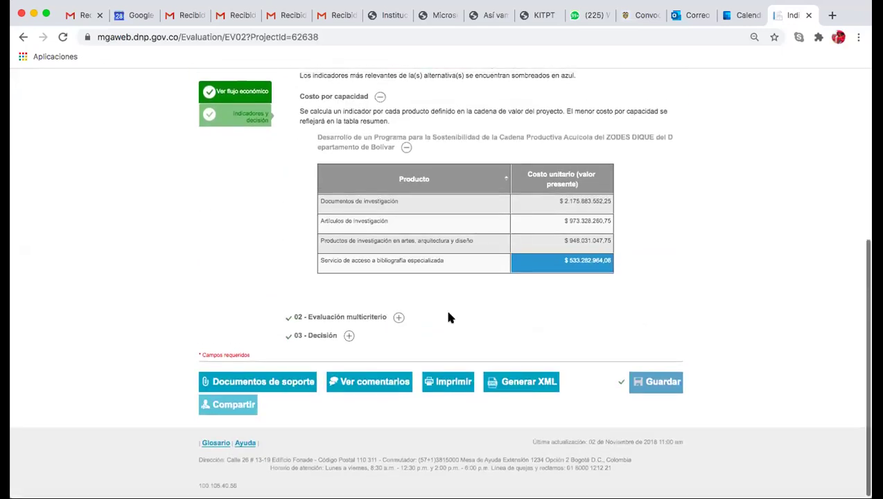
- Expand and review sections 02 - Evaluación multicriterio and 03 - Decisión of the decision indicators
{"action": "left_click", "coordinate": [399, 317]}
{"action": "scroll", "coordinate": [394, 317], "scroll_direction": "down", "scroll_amount": 5}
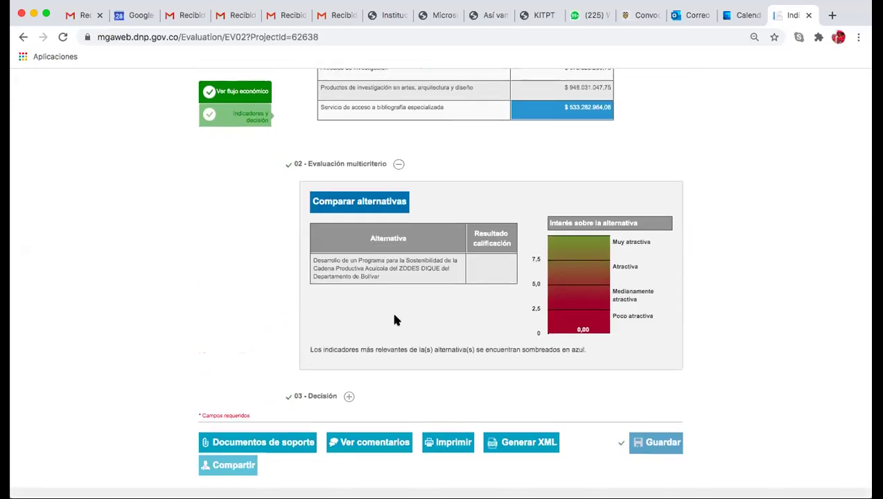
{"action": "left_click", "coordinate": [349, 396]}
{"action": "scroll", "coordinate": [352, 400], "scroll_direction": "down", "scroll_amount": 4}
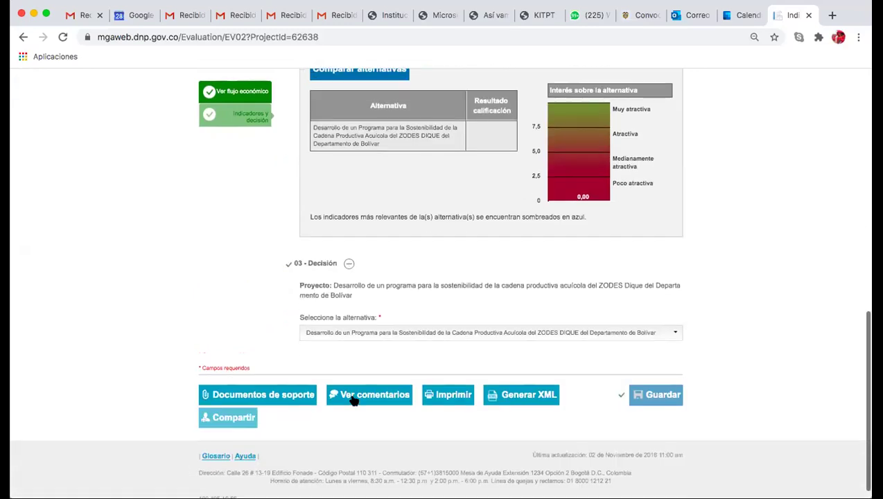
{"action": "scroll", "coordinate": [354, 403], "scroll_direction": "up", "scroll_amount": 5}
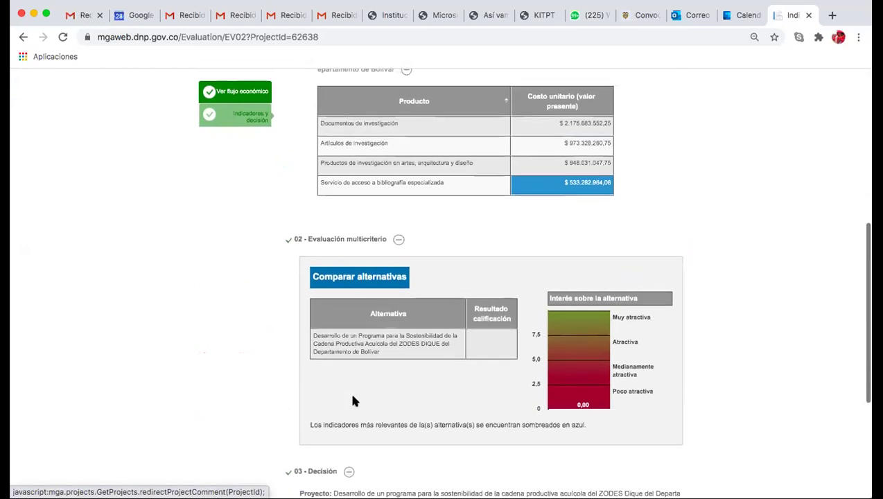
- Open the Programación chapter and review the products and indicators of Objetivos 1 to 4 on the Indicadores de producto page
{"action": "scroll", "coordinate": [351, 398], "scroll_direction": "up", "scroll_amount": 6}
{"action": "left_click", "coordinate": [492, 95]}
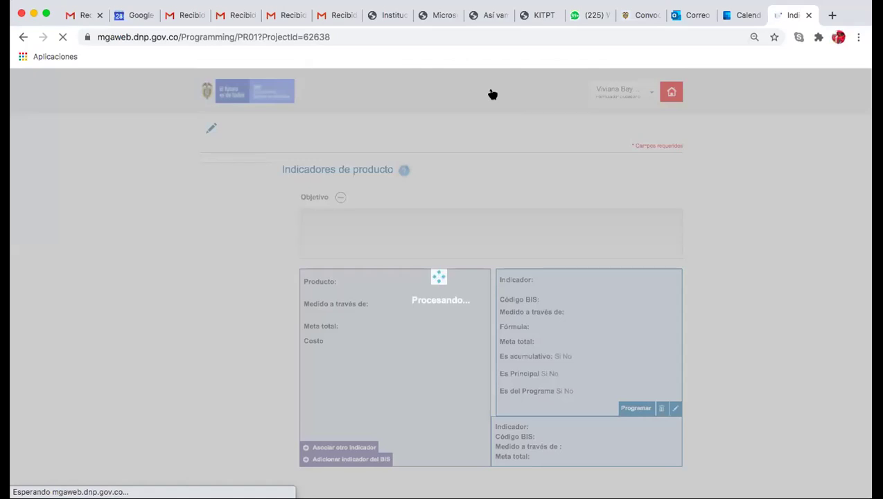
{"action": "scroll", "coordinate": [492, 95], "scroll_direction": "down", "scroll_amount": 3}
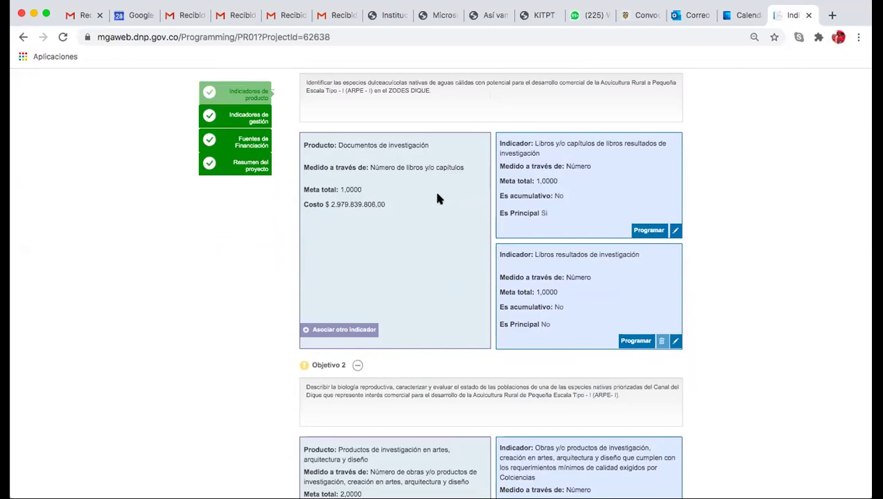
{"action": "scroll", "coordinate": [412, 220], "scroll_direction": "up", "scroll_amount": 1}
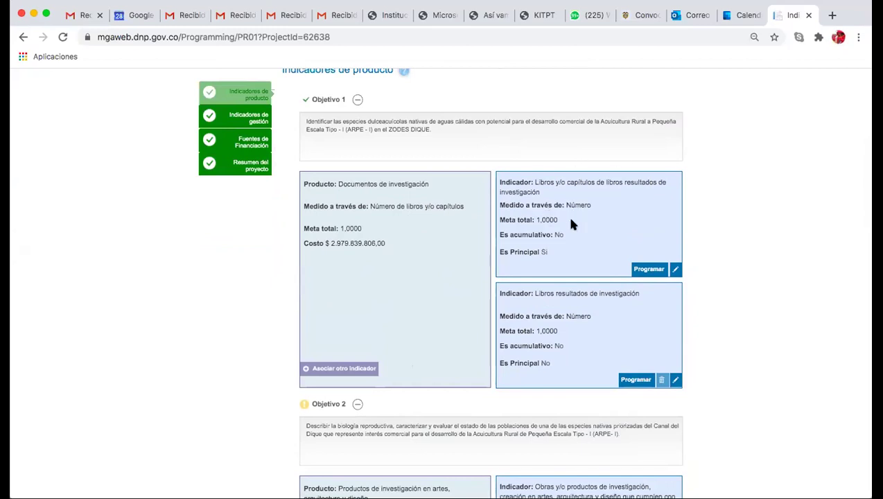
{"action": "scroll", "coordinate": [585, 347], "scroll_direction": "down", "scroll_amount": 5}
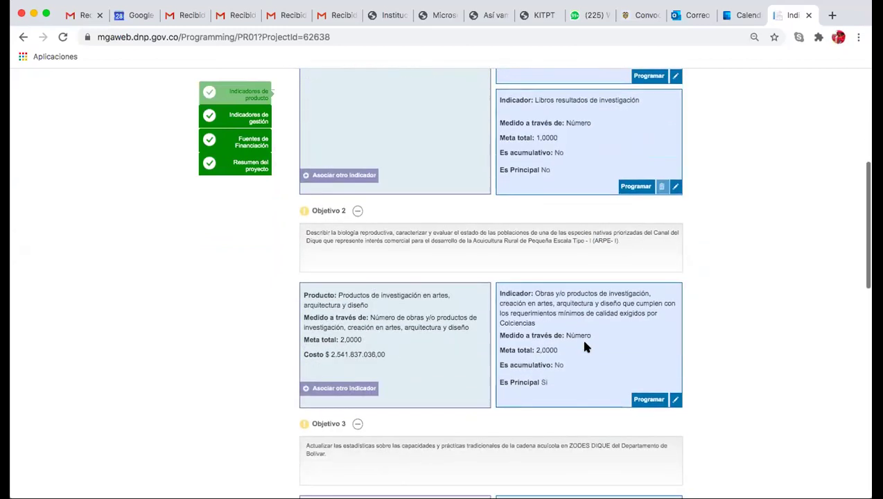
{"action": "scroll", "coordinate": [584, 416], "scroll_direction": "down", "scroll_amount": 1}
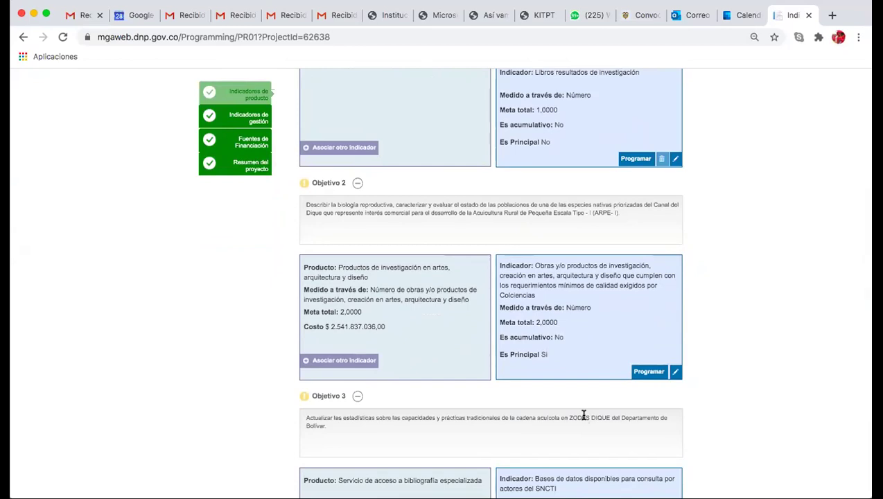
{"action": "scroll", "coordinate": [584, 415], "scroll_direction": "down", "scroll_amount": 10}
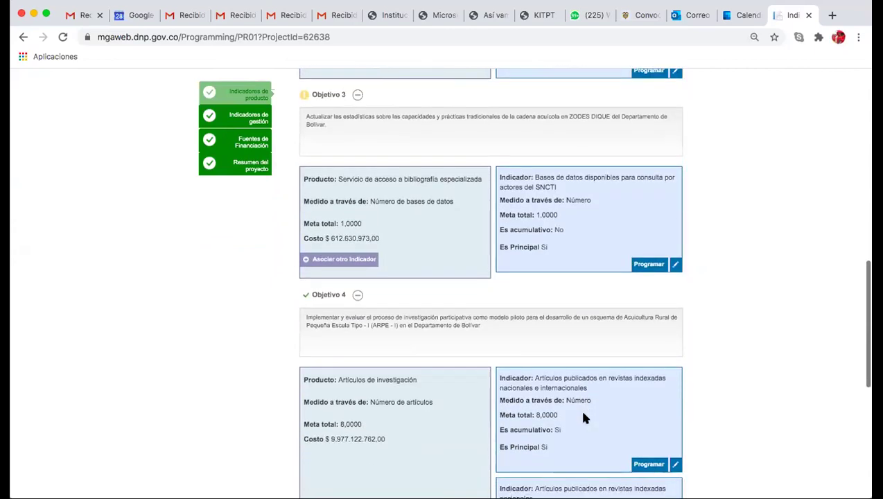
{"action": "scroll", "coordinate": [584, 416], "scroll_direction": "down", "scroll_amount": 6}
{"action": "scroll", "coordinate": [583, 415], "scroll_direction": "up", "scroll_amount": 20}
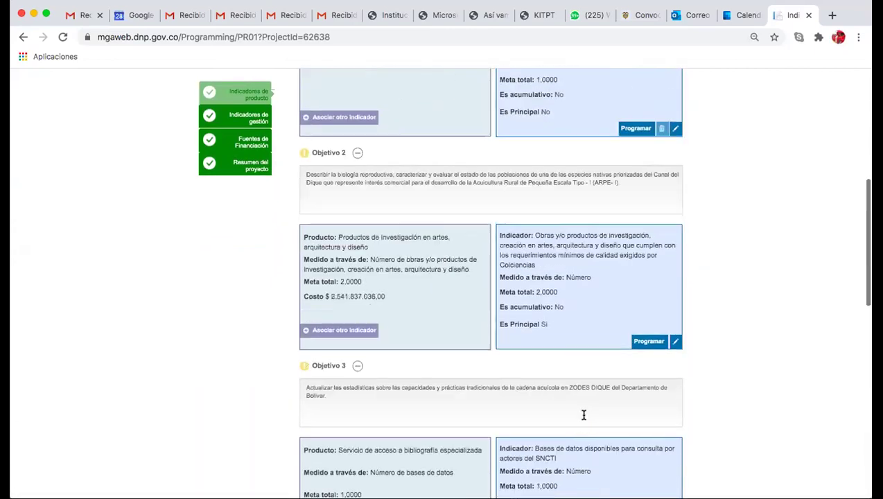
{"action": "scroll", "coordinate": [522, 160], "scroll_direction": "up", "scroll_amount": 2}
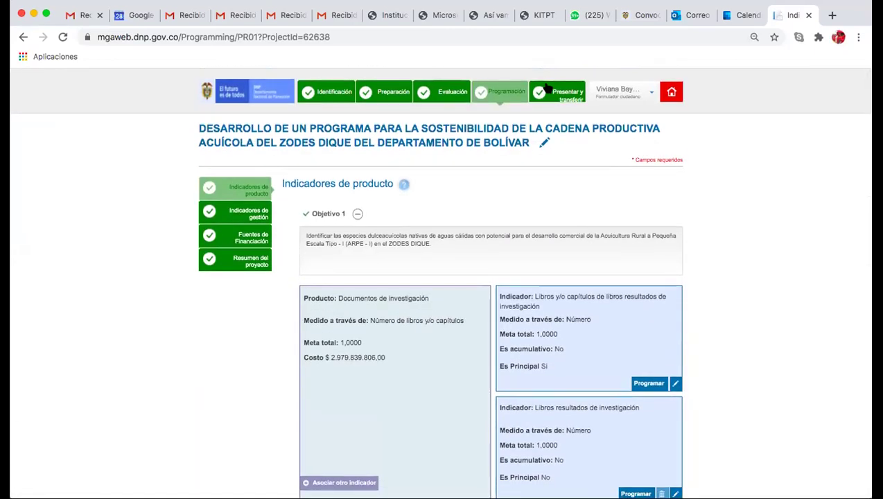
- Look at the Presentar y transferir page with its entity fields and return to Indicadores de producto
{"action": "left_click", "coordinate": [547, 88]}
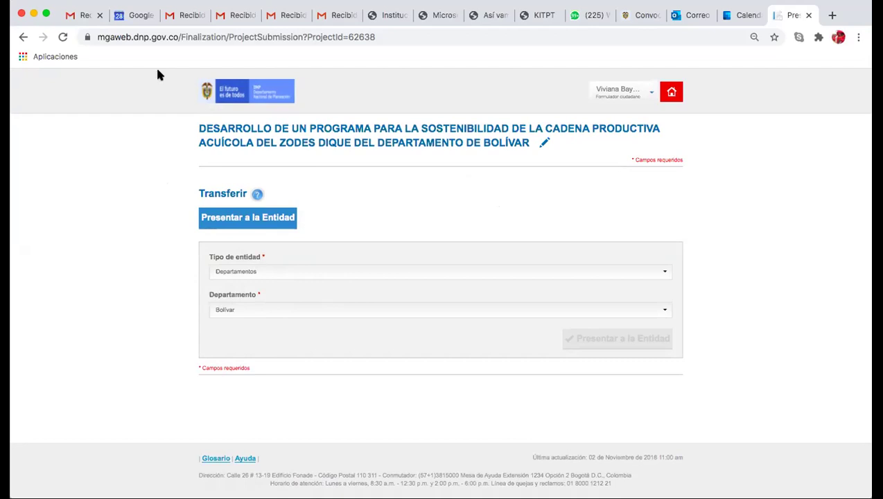
{"action": "left_click", "coordinate": [24, 38]}
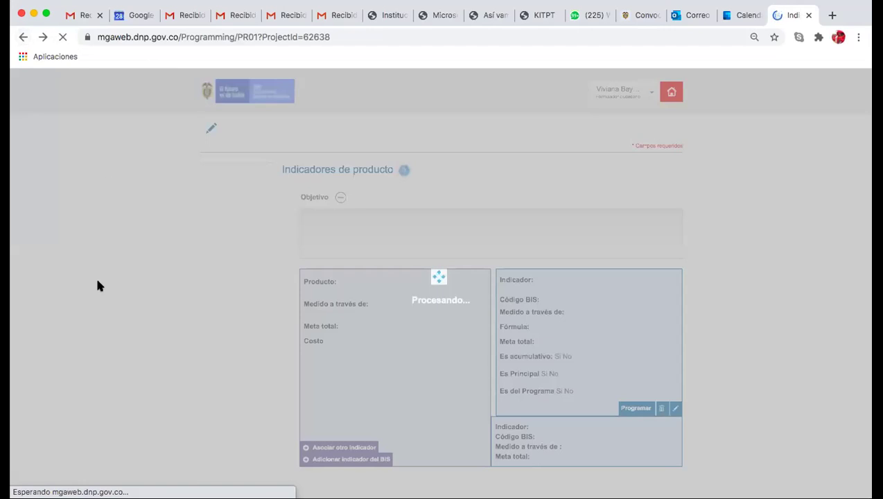
- Print the project with every section of the Identificación, Preparación, Evaluación and Programación chapters selected
{"action": "scroll", "coordinate": [97, 285], "scroll_direction": "down", "scroll_amount": 10}
{"action": "scroll", "coordinate": [97, 285], "scroll_direction": "down", "scroll_amount": 10}
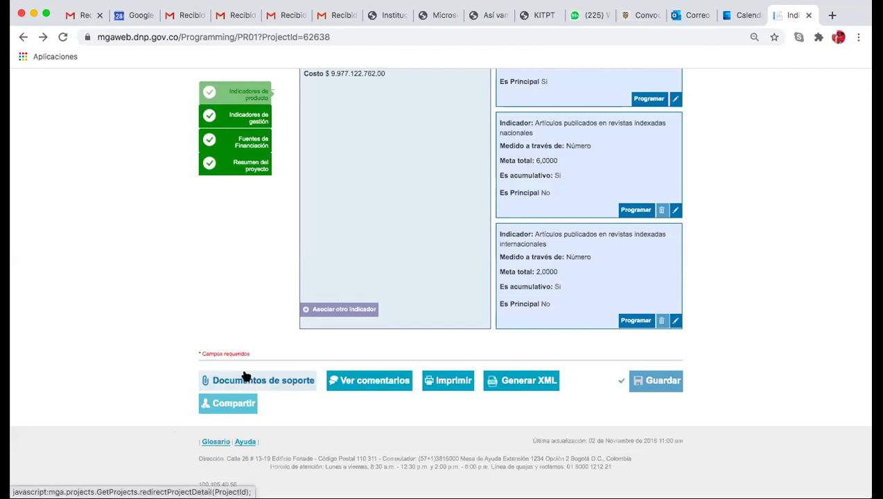
{"action": "left_click", "coordinate": [448, 385]}
{"action": "scroll", "coordinate": [416, 153], "scroll_direction": "down", "scroll_amount": 2}
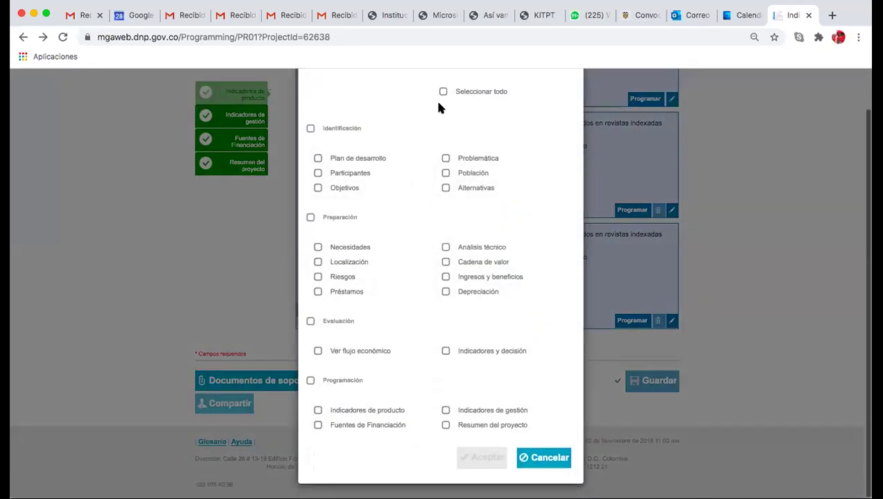
{"action": "left_click", "coordinate": [443, 91]}
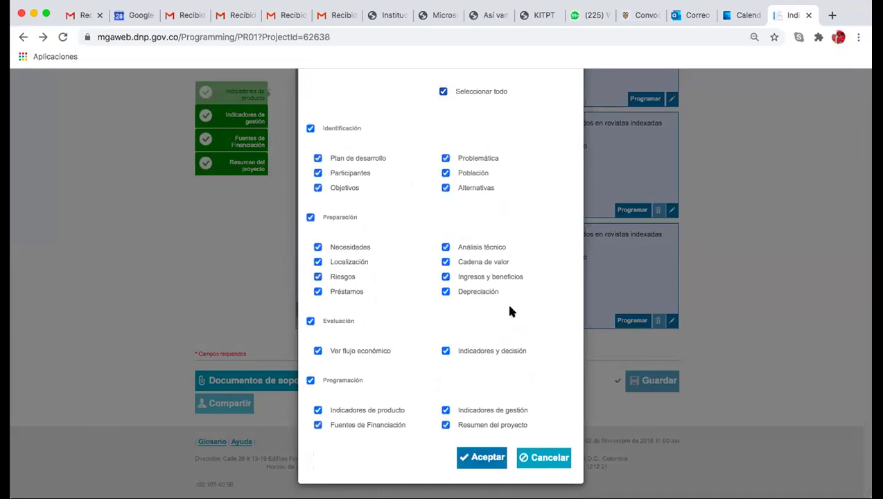
{"action": "left_click", "coordinate": [476, 463]}
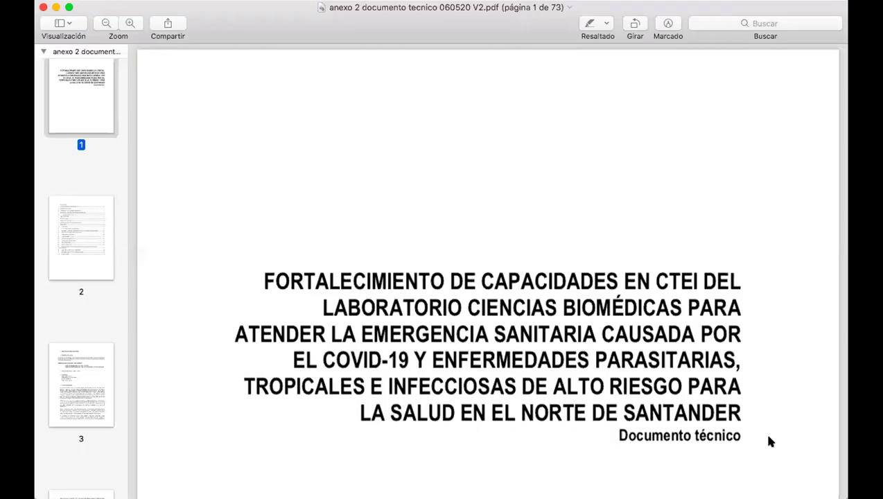
- Examine the title page of the technical document anexo 2 documento tecnico 060520 V2.pdf in Preview
{"action": "scroll", "coordinate": [763, 431], "scroll_direction": "down", "scroll_amount": 5}
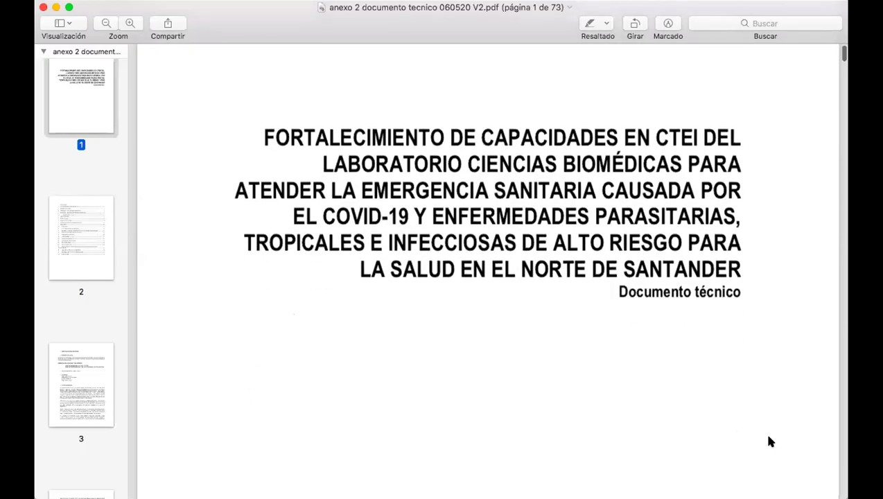
{"action": "scroll", "coordinate": [766, 331], "scroll_direction": "down", "scroll_amount": 3}
{"action": "scroll", "coordinate": [766, 331], "scroll_direction": "up", "scroll_amount": 6}
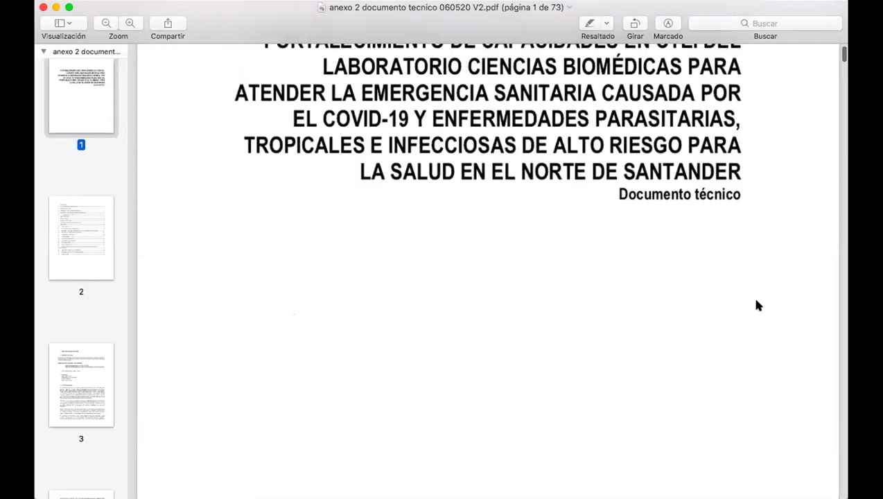
{"action": "scroll", "coordinate": [747, 180], "scroll_direction": "down", "scroll_amount": 3}
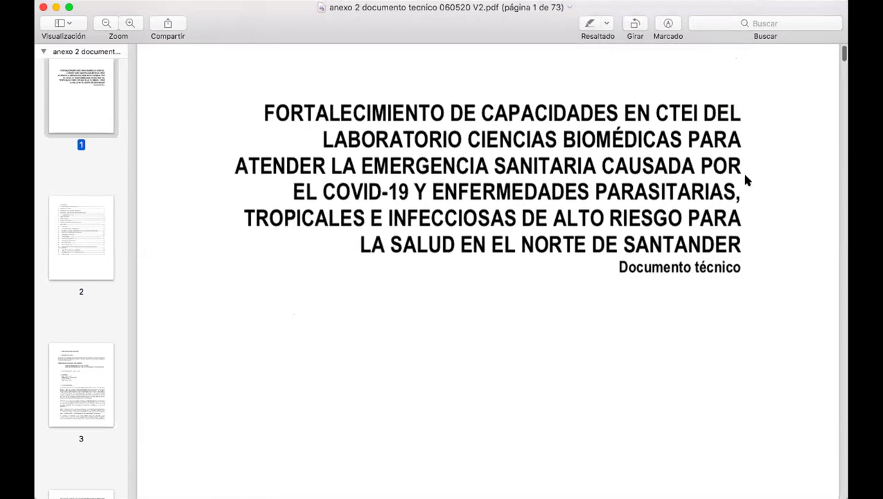
{"action": "scroll", "coordinate": [746, 177], "scroll_direction": "down", "scroll_amount": 3}
{"action": "scroll", "coordinate": [746, 177], "scroll_direction": "up", "scroll_amount": 5}
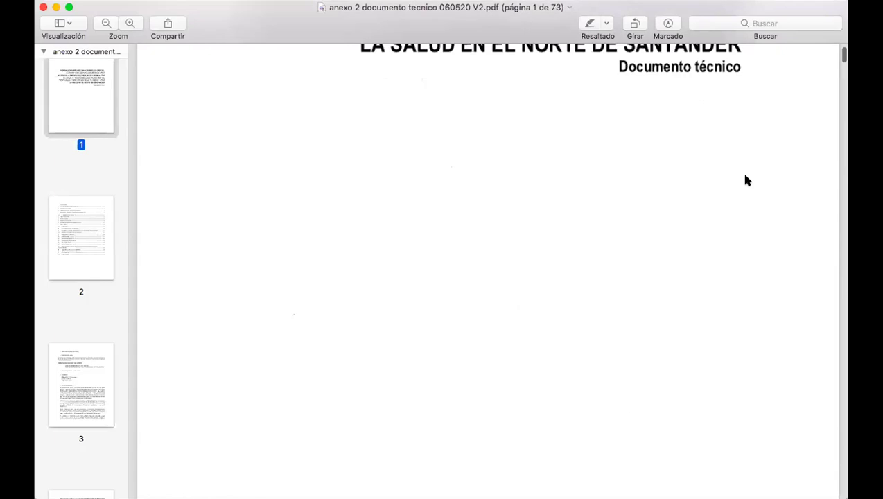
{"action": "scroll", "coordinate": [746, 184], "scroll_direction": "down", "scroll_amount": 1}
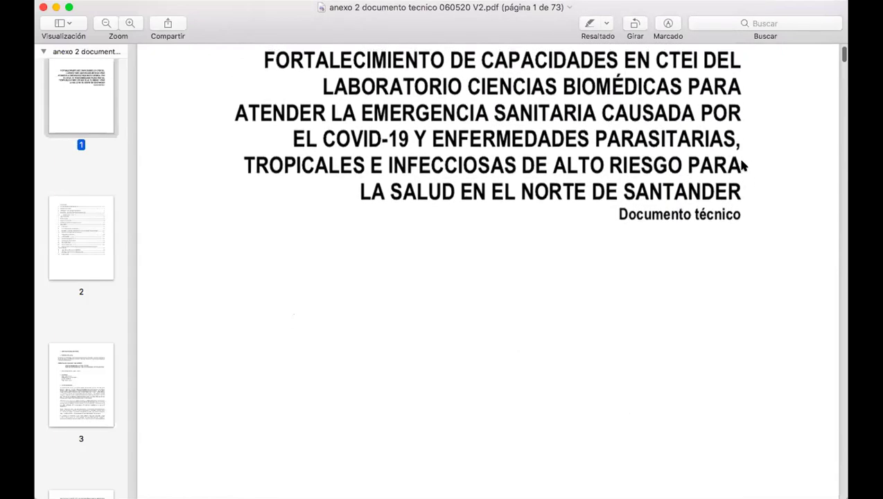
- Go from the title page to the Contenido page and look over the document's section list
{"action": "scroll", "coordinate": [743, 165], "scroll_direction": "down", "scroll_amount": 2}
{"action": "scroll", "coordinate": [741, 165], "scroll_direction": "down", "scroll_amount": 10}
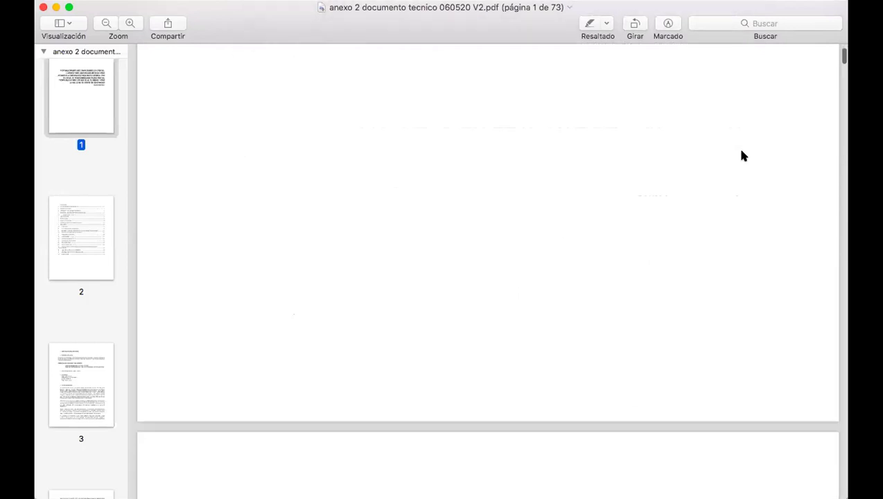
{"action": "scroll", "coordinate": [747, 102], "scroll_direction": "down", "scroll_amount": 3}
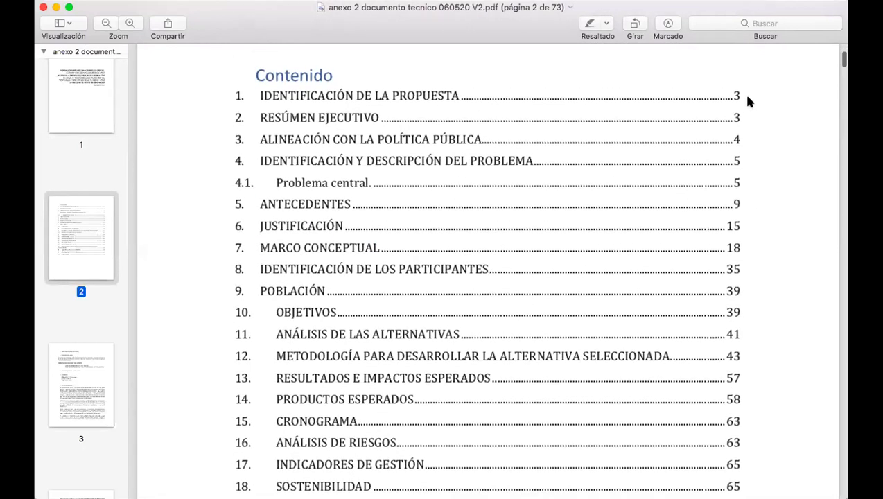
- Read section 1, Identificación de la propuesta, with its proposal name, participating entities, execution time and location
{"action": "scroll", "coordinate": [747, 102], "scroll_direction": "down", "scroll_amount": 8}
{"action": "scroll", "coordinate": [747, 102], "scroll_direction": "down", "scroll_amount": 3}
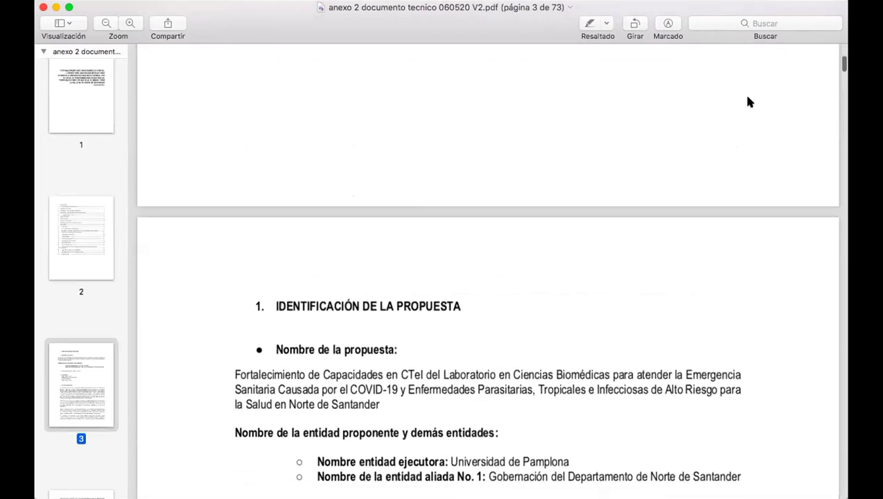
{"action": "scroll", "coordinate": [588, 154], "scroll_direction": "down", "scroll_amount": 3}
{"action": "scroll", "coordinate": [514, 217], "scroll_direction": "down", "scroll_amount": 5}
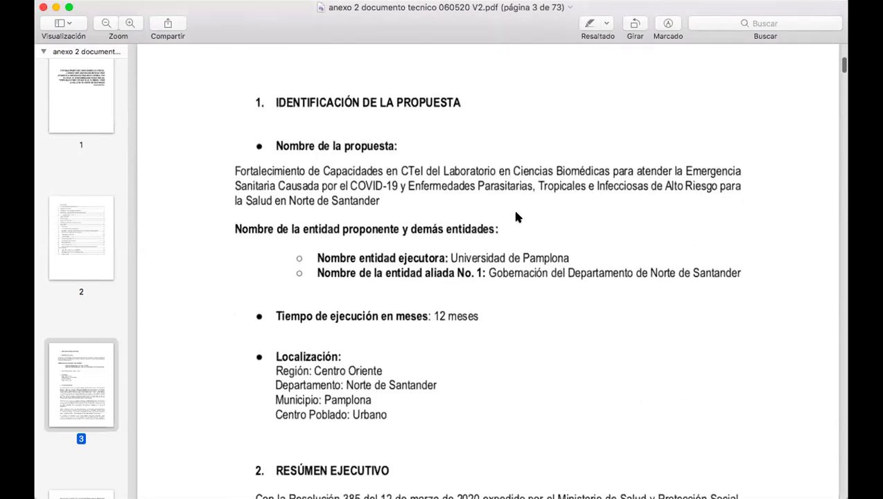
{"action": "scroll", "coordinate": [514, 217], "scroll_direction": "down", "scroll_amount": 3}
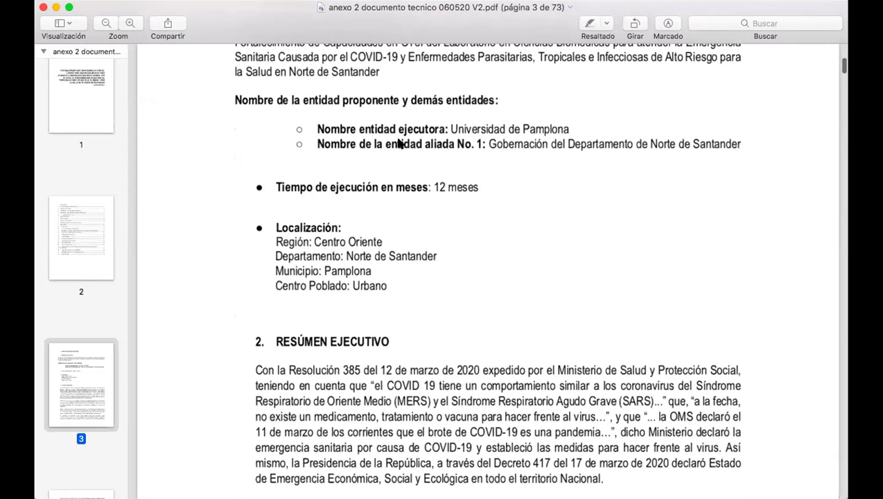
{"action": "scroll", "coordinate": [400, 135], "scroll_direction": "down", "scroll_amount": 1}
{"action": "scroll", "coordinate": [400, 135], "scroll_direction": "down", "scroll_amount": 1}
{"action": "scroll", "coordinate": [400, 133], "scroll_direction": "down", "scroll_amount": 3}
{"action": "scroll", "coordinate": [398, 129], "scroll_direction": "down", "scroll_amount": 1}
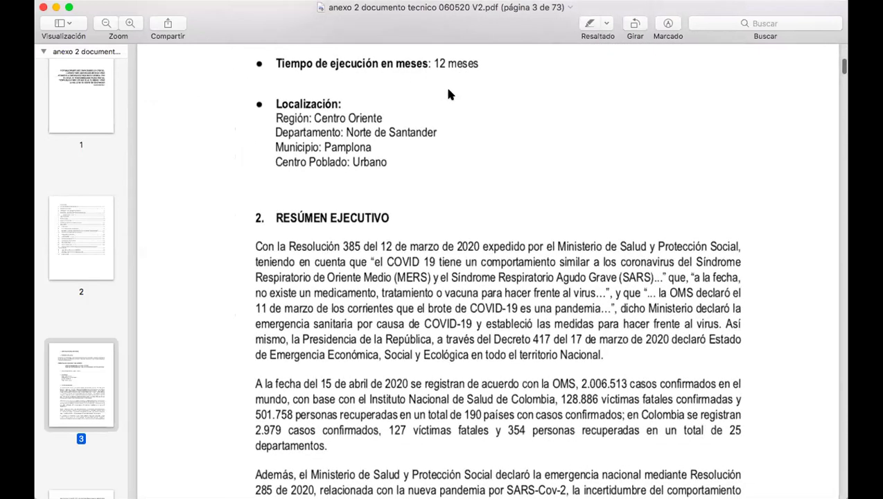
{"action": "scroll", "coordinate": [394, 66], "scroll_direction": "down", "scroll_amount": 1}
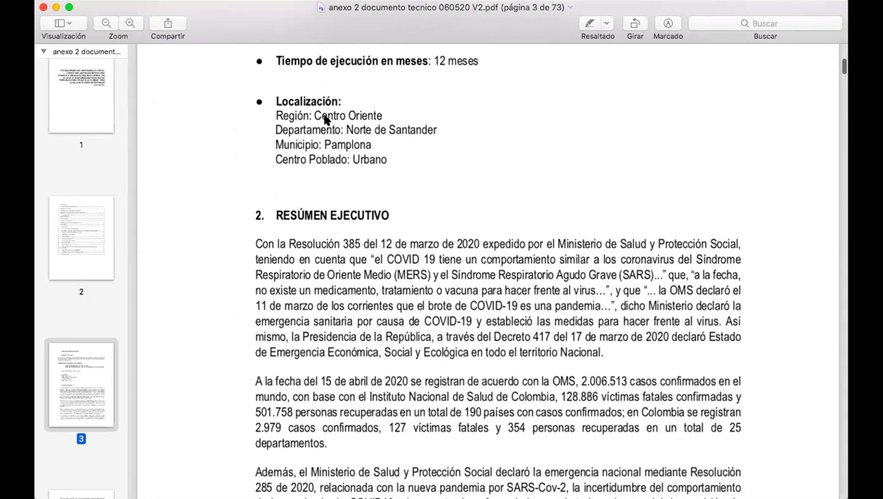
- Skim section 2, Resumen ejecutivo, through its end on page 4
{"action": "scroll", "coordinate": [390, 268], "scroll_direction": "down", "scroll_amount": 6}
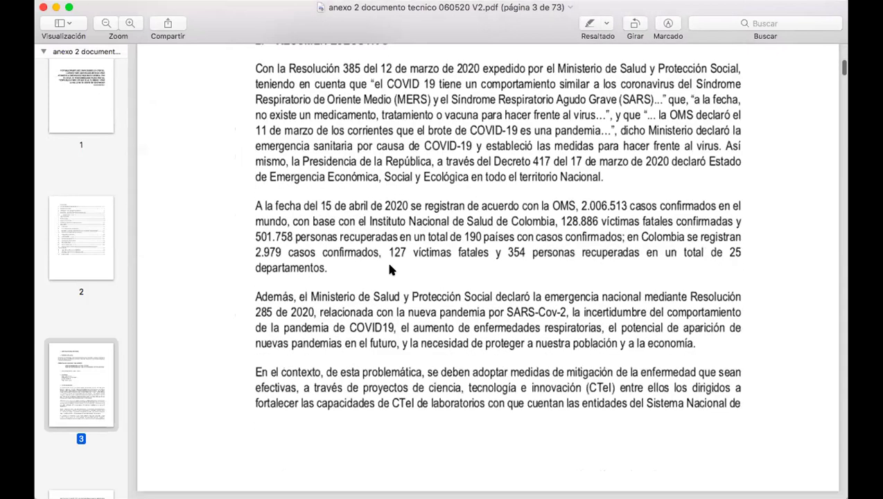
{"action": "scroll", "coordinate": [390, 269], "scroll_direction": "down", "scroll_amount": 7}
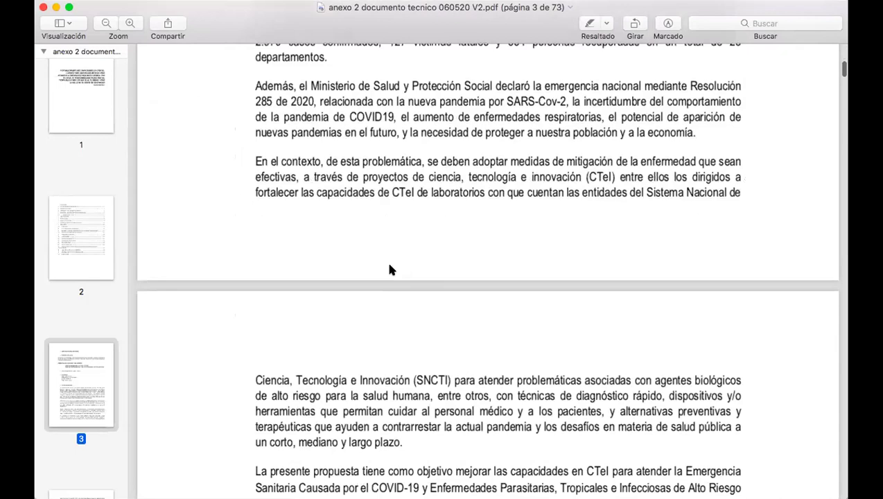
{"action": "scroll", "coordinate": [390, 269], "scroll_direction": "down", "scroll_amount": 15}
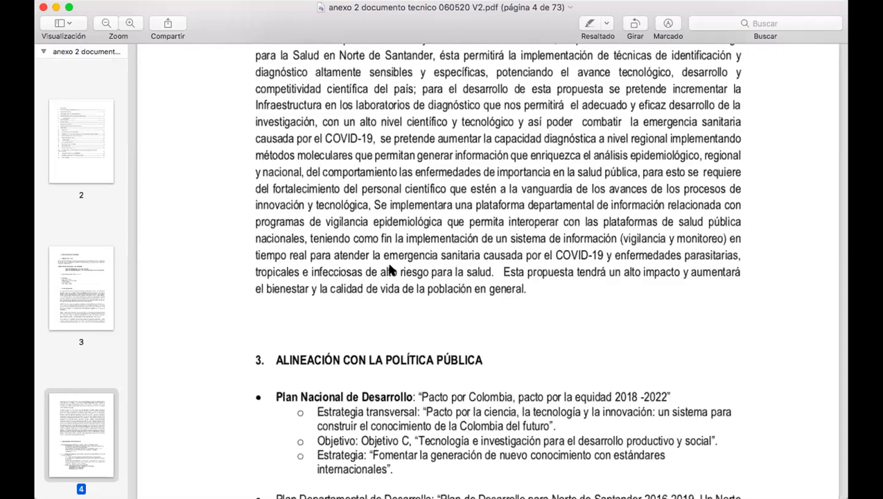
- Review section 3, Alineación con la política pública, covering the Plan Nacional and Plan Departamental de Desarrollo entries
{"action": "scroll", "coordinate": [389, 271], "scroll_direction": "down", "scroll_amount": 5}
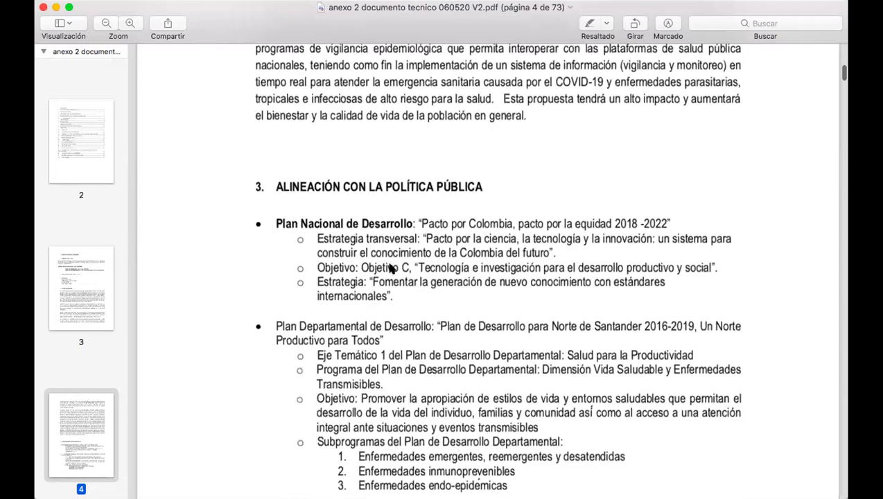
{"action": "scroll", "coordinate": [354, 129], "scroll_direction": "down", "scroll_amount": 3}
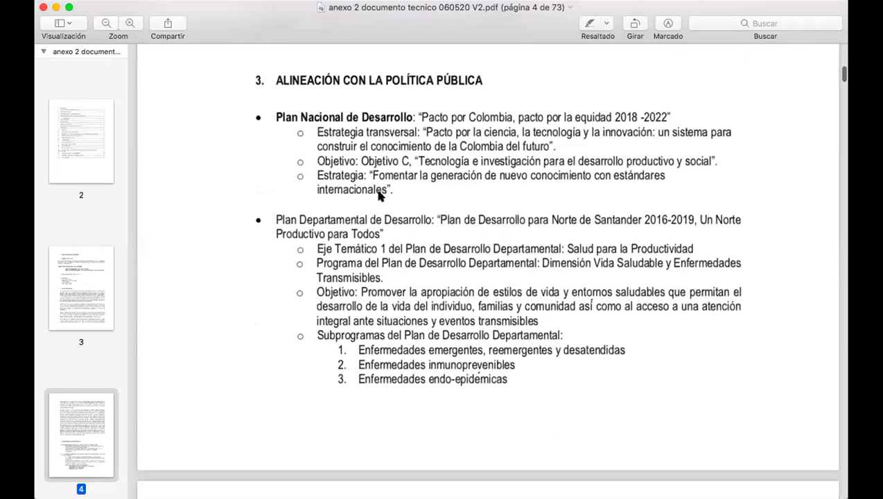
{"action": "scroll", "coordinate": [367, 156], "scroll_direction": "down", "scroll_amount": 2}
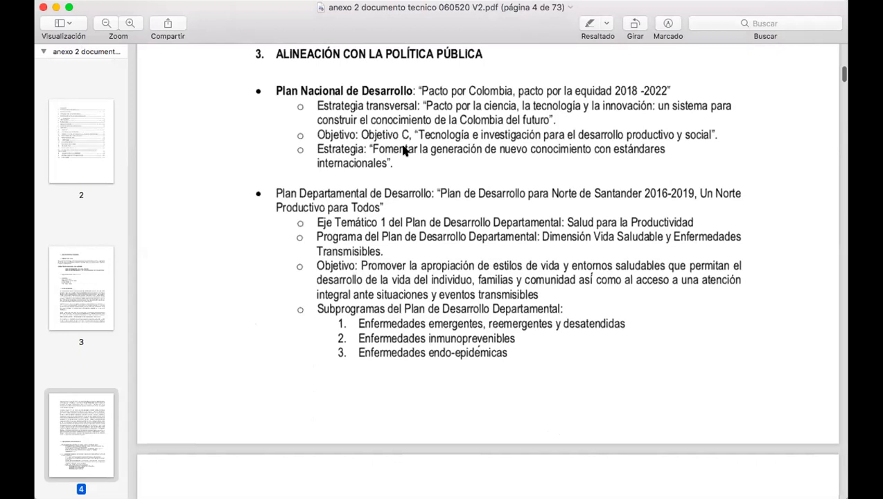
{"action": "scroll", "coordinate": [404, 150], "scroll_direction": "down", "scroll_amount": 1}
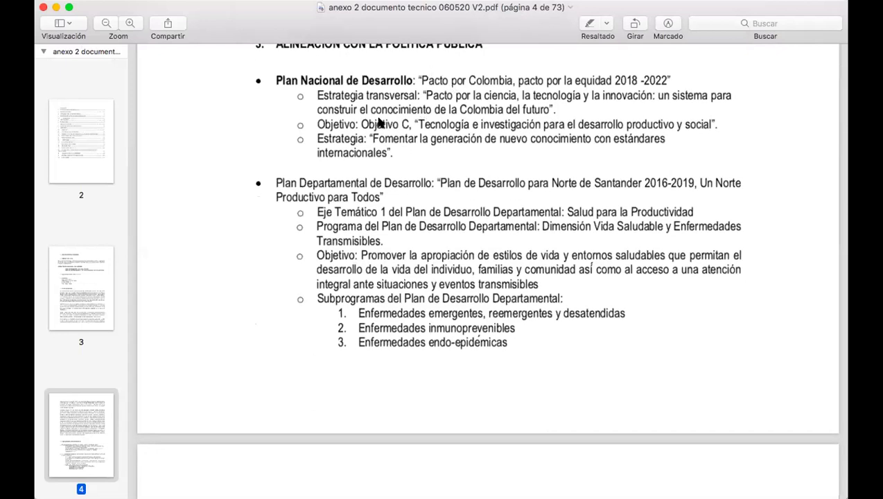
{"action": "scroll", "coordinate": [388, 97], "scroll_direction": "down", "scroll_amount": 2}
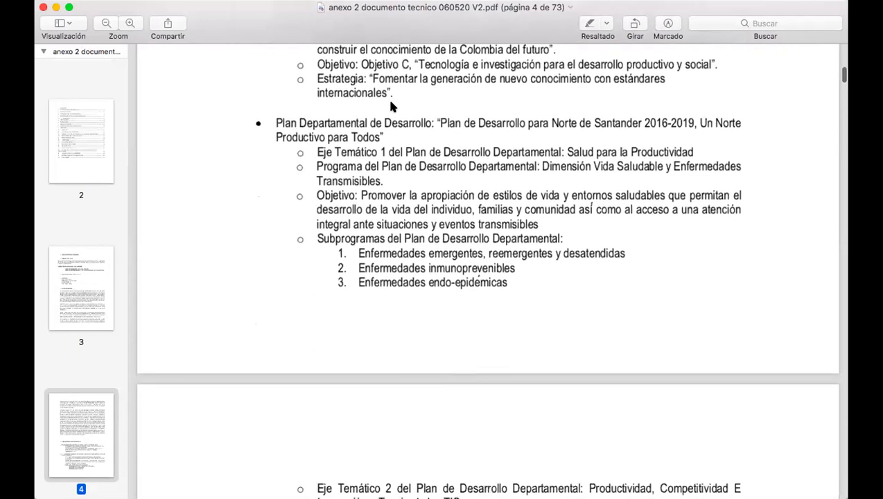
{"action": "scroll", "coordinate": [374, 111], "scroll_direction": "down", "scroll_amount": 1}
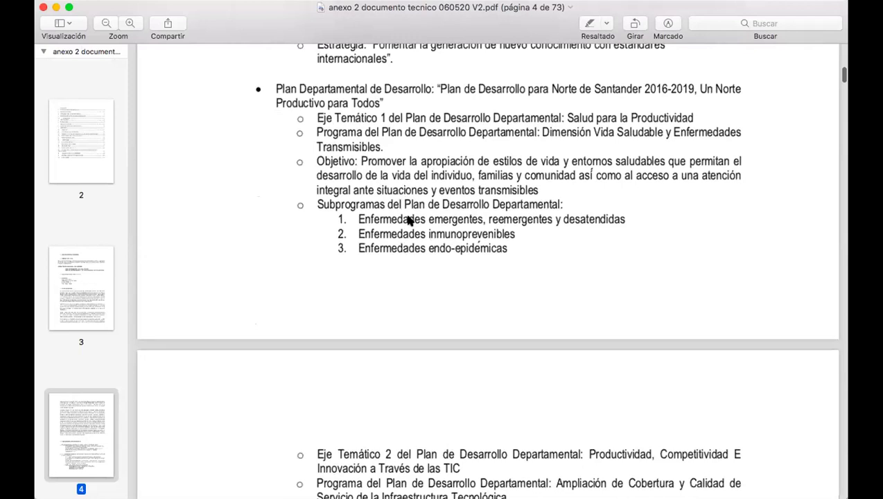
{"action": "scroll", "coordinate": [410, 208], "scroll_direction": "down", "scroll_amount": 6}
{"action": "scroll", "coordinate": [410, 202], "scroll_direction": "down", "scroll_amount": 7}
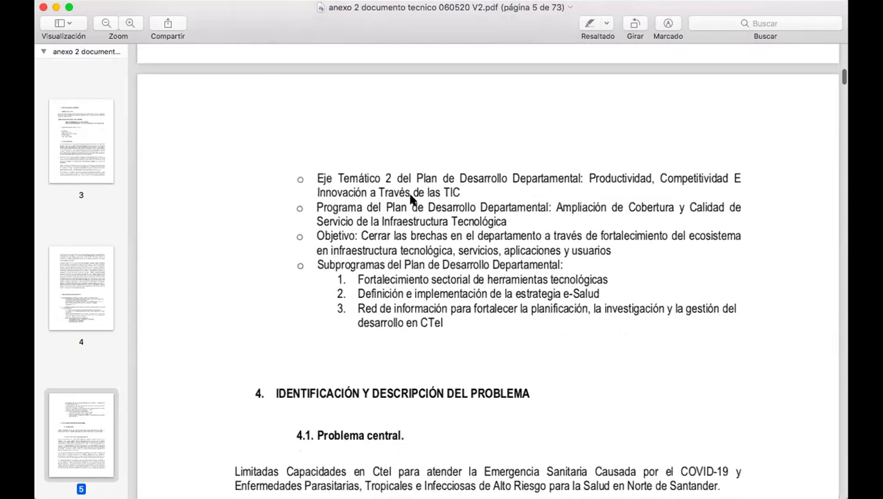
- Examine the Problema central and Descripción del problema y la situación existente subsections of section 4
{"action": "scroll", "coordinate": [410, 199], "scroll_direction": "down", "scroll_amount": 1}
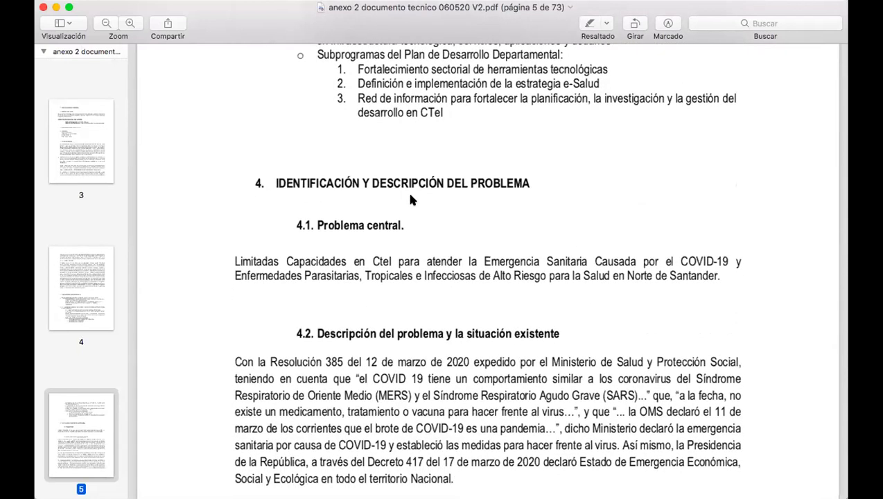
{"action": "scroll", "coordinate": [412, 199], "scroll_direction": "down", "scroll_amount": 2}
{"action": "scroll", "coordinate": [410, 199], "scroll_direction": "down", "scroll_amount": 1}
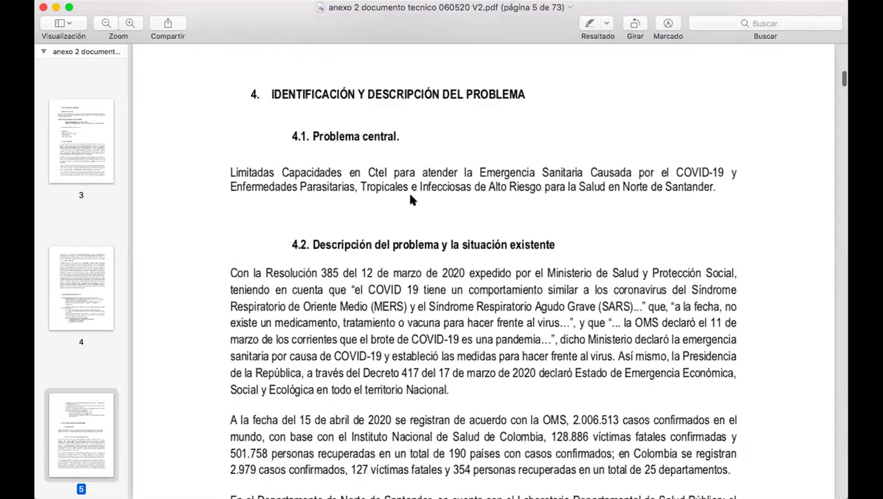
{"action": "scroll", "coordinate": [421, 88], "scroll_direction": "down", "scroll_amount": 4}
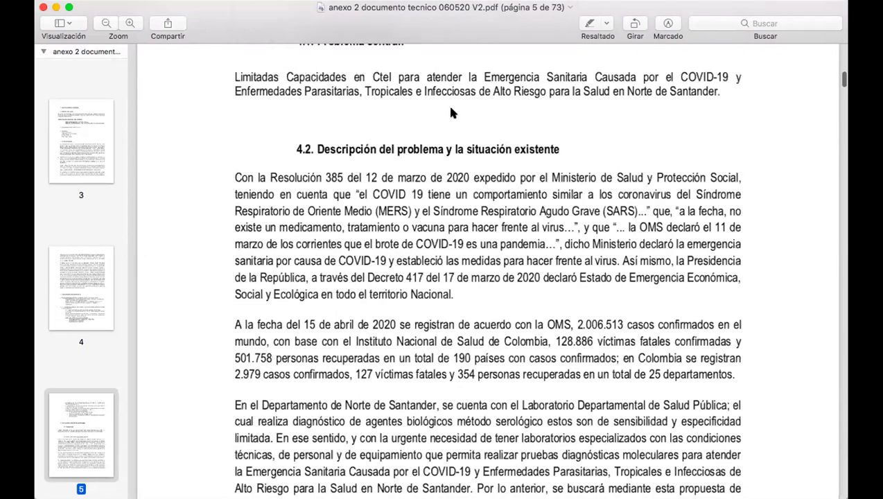
{"action": "scroll", "coordinate": [420, 251], "scroll_direction": "down", "scroll_amount": 6}
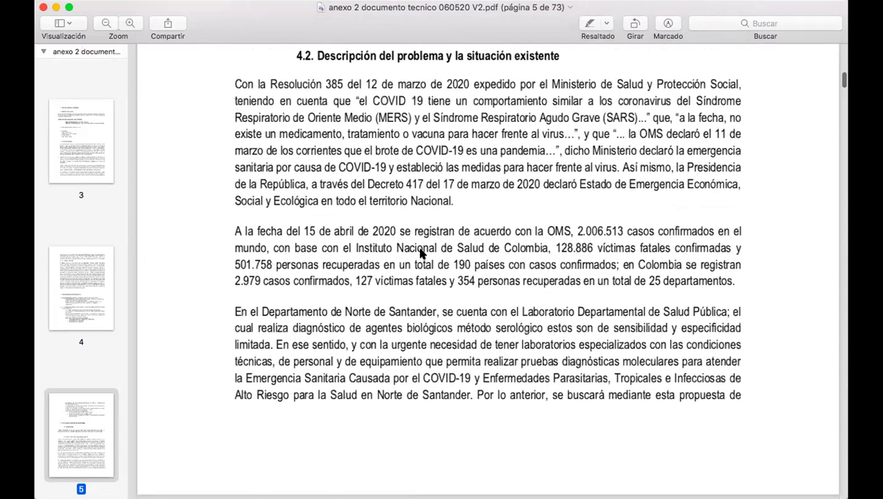
{"action": "scroll", "coordinate": [419, 221], "scroll_direction": "down", "scroll_amount": 7}
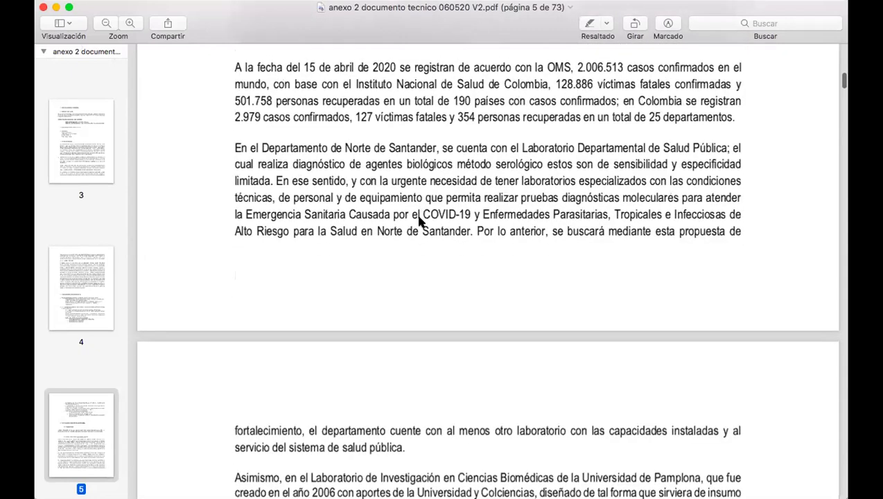
- Review subsection 4.3, Magnitud actual del problema indicadores de referencia, including its public health laboratory table and the text that follows
{"action": "scroll", "coordinate": [420, 220], "scroll_direction": "down", "scroll_amount": 4}
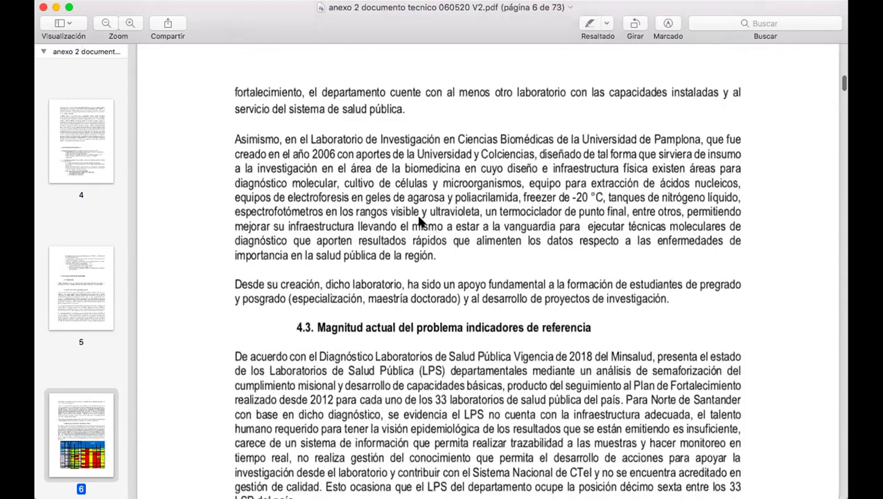
{"action": "scroll", "coordinate": [419, 221], "scroll_direction": "down", "scroll_amount": 1}
{"action": "scroll", "coordinate": [480, 164], "scroll_direction": "down", "scroll_amount": 7}
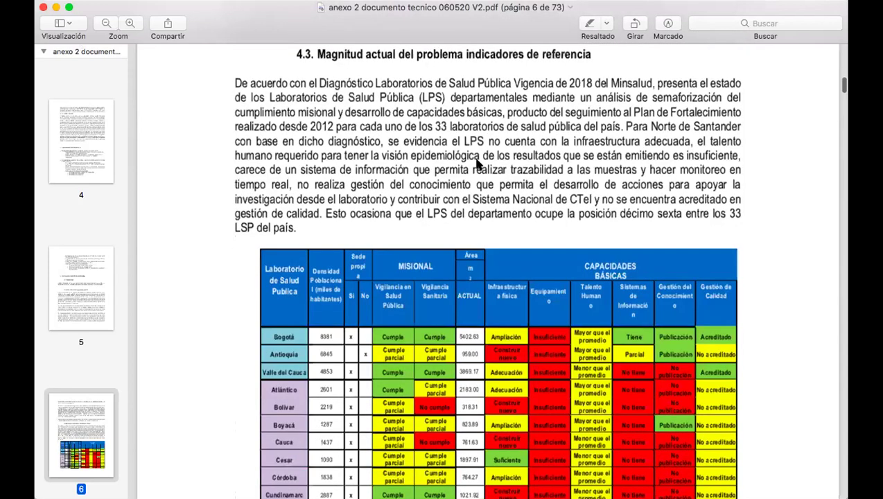
{"action": "scroll", "coordinate": [477, 164], "scroll_direction": "down", "scroll_amount": 3}
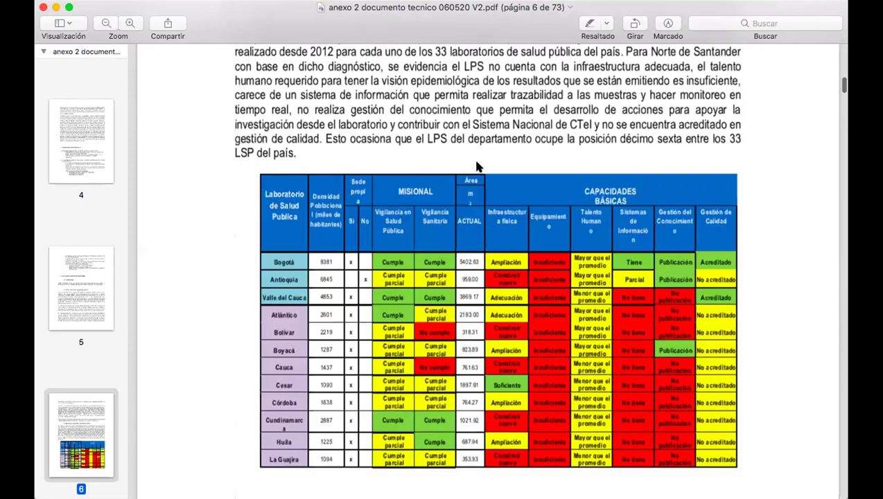
{"action": "scroll", "coordinate": [483, 118], "scroll_direction": "down", "scroll_amount": 10}
{"action": "scroll", "coordinate": [483, 118], "scroll_direction": "down", "scroll_amount": 8}
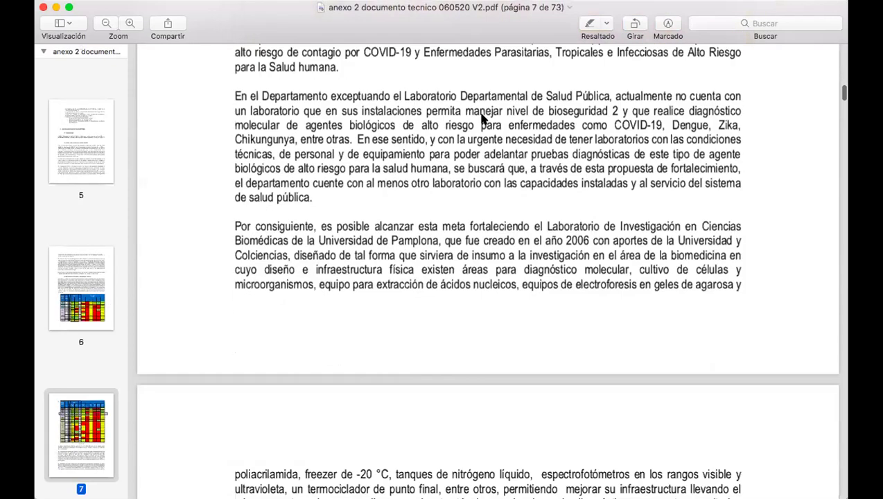
{"action": "scroll", "coordinate": [483, 118], "scroll_direction": "down", "scroll_amount": 3}
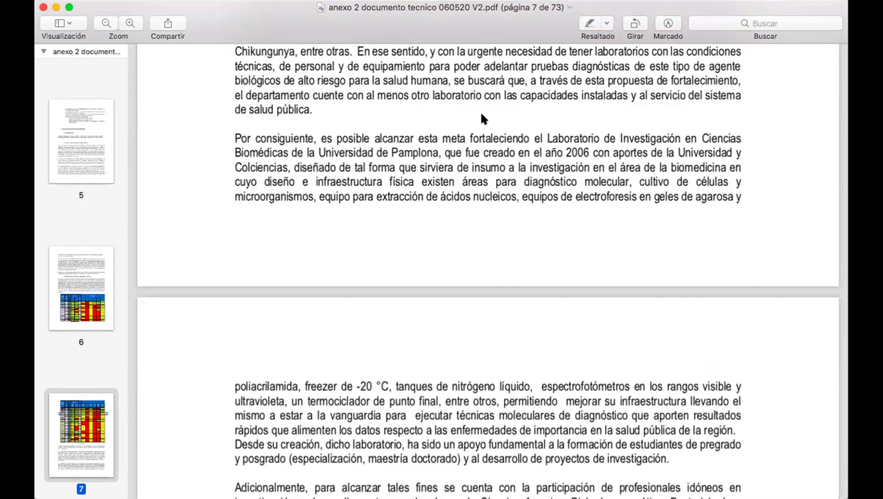
{"action": "scroll", "coordinate": [483, 120], "scroll_direction": "down", "scroll_amount": 4}
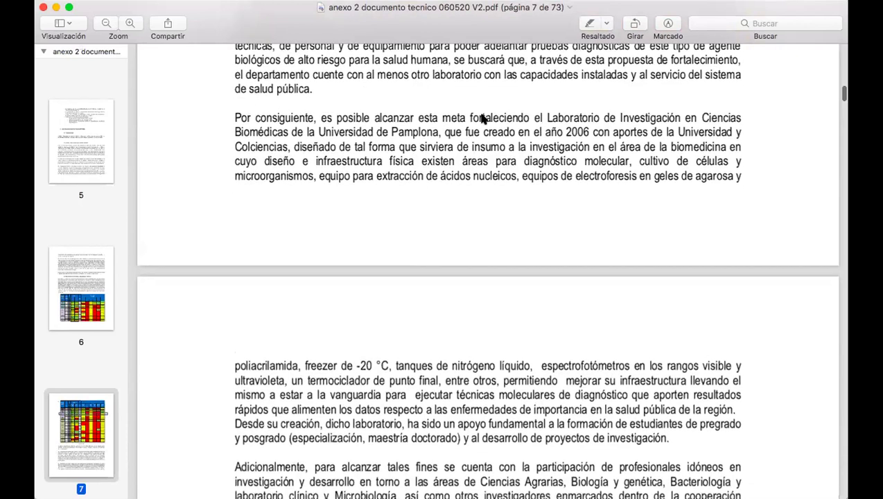
- Examine the effects, central problem and causes in the 4.4 Árbol de problemas table, and continue to section 5, Antecedentes
{"action": "scroll", "coordinate": [384, 221], "scroll_direction": "down", "scroll_amount": 3}
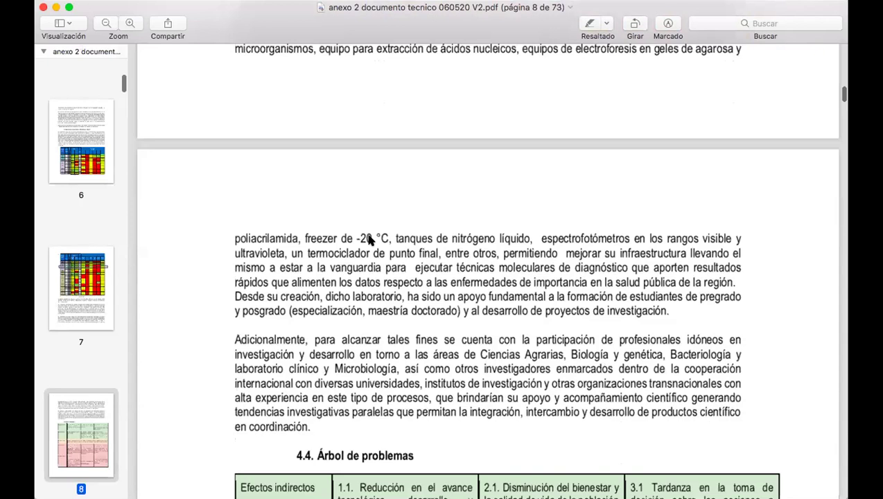
{"action": "scroll", "coordinate": [246, 223], "scroll_direction": "down", "scroll_amount": 8}
{"action": "scroll", "coordinate": [519, 269], "scroll_direction": "down", "scroll_amount": 3}
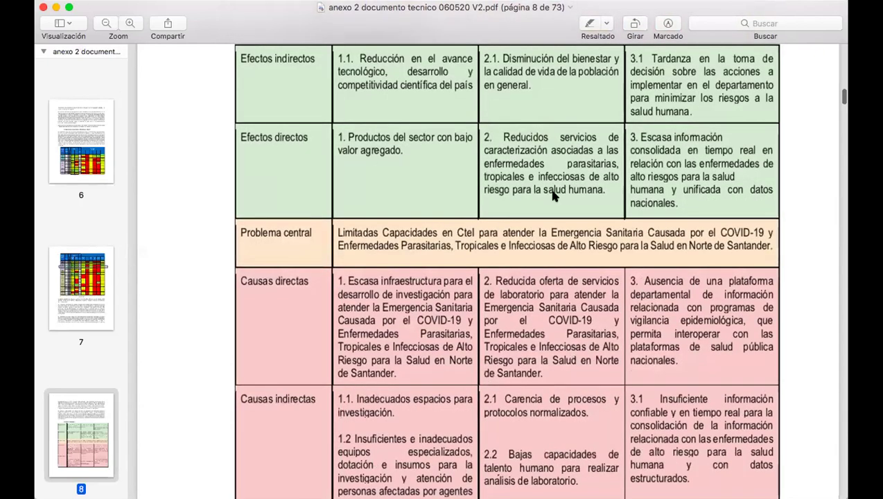
{"action": "scroll", "coordinate": [548, 193], "scroll_direction": "up", "scroll_amount": 2}
{"action": "scroll", "coordinate": [460, 148], "scroll_direction": "down", "scroll_amount": 1}
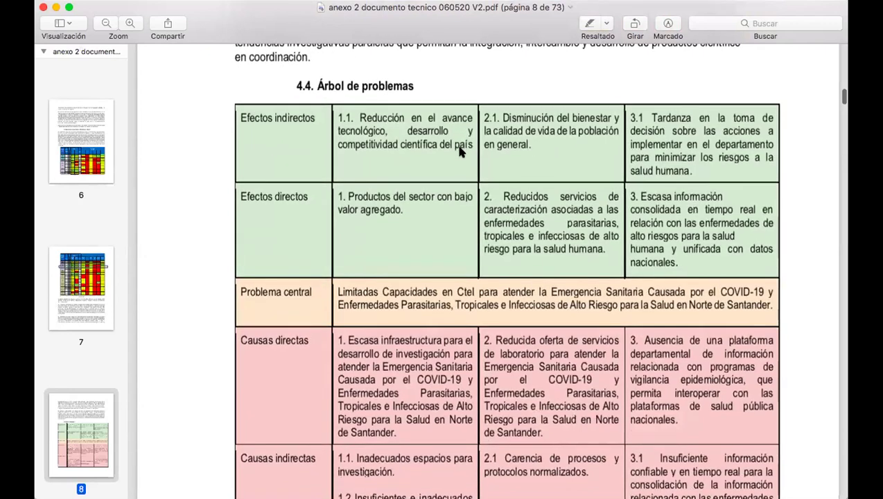
{"action": "scroll", "coordinate": [460, 151], "scroll_direction": "down", "scroll_amount": 2}
{"action": "scroll", "coordinate": [460, 151], "scroll_direction": "down", "scroll_amount": 4}
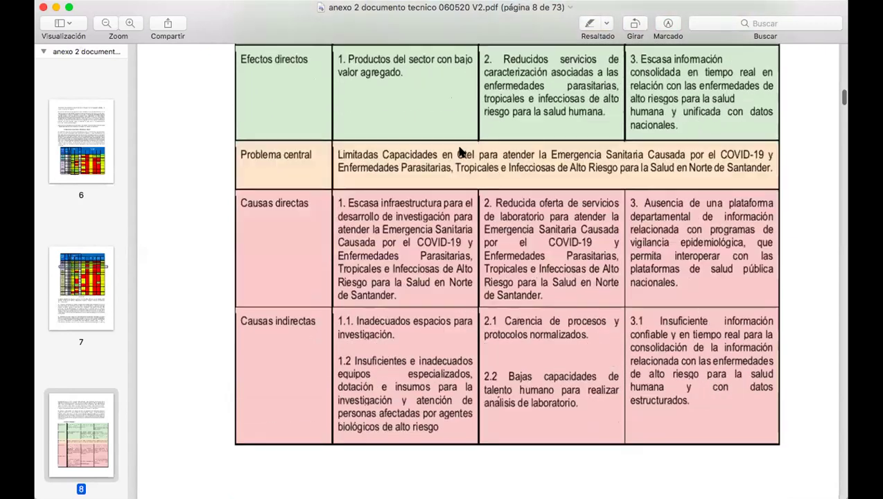
{"action": "scroll", "coordinate": [461, 151], "scroll_direction": "down", "scroll_amount": 5}
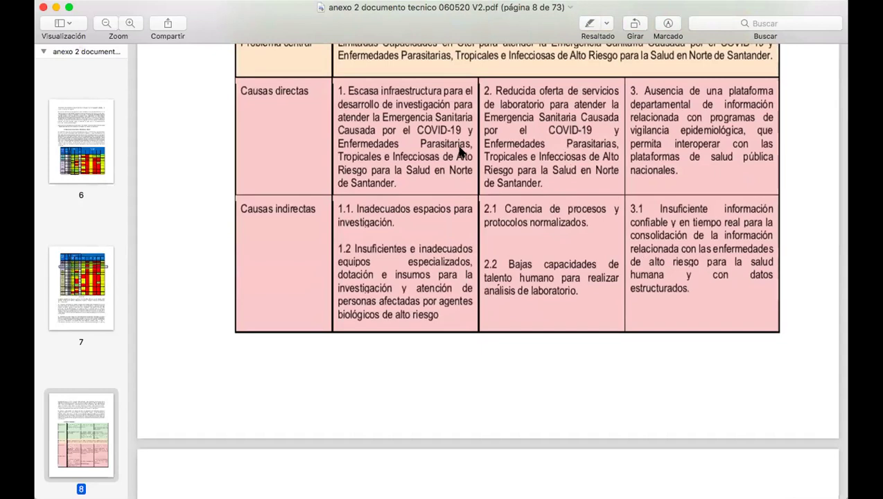
{"action": "scroll", "coordinate": [482, 84], "scroll_direction": "down", "scroll_amount": 6}
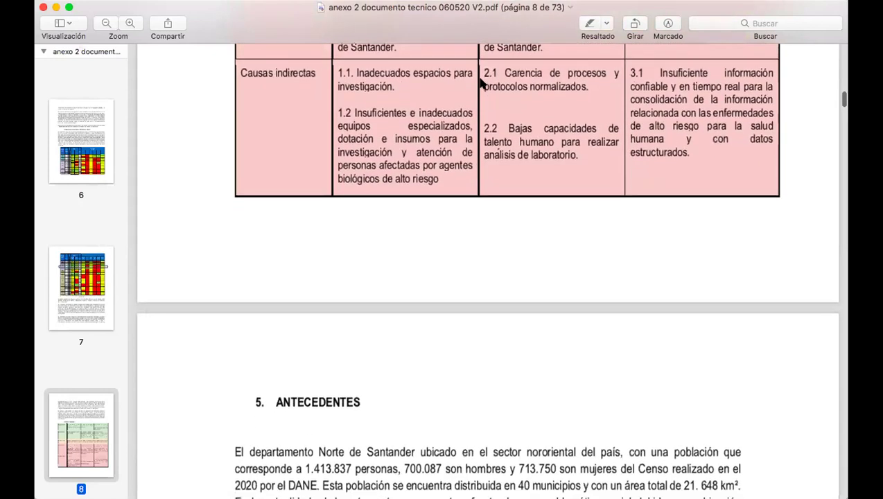
{"action": "scroll", "coordinate": [482, 83], "scroll_direction": "down", "scroll_amount": 7}
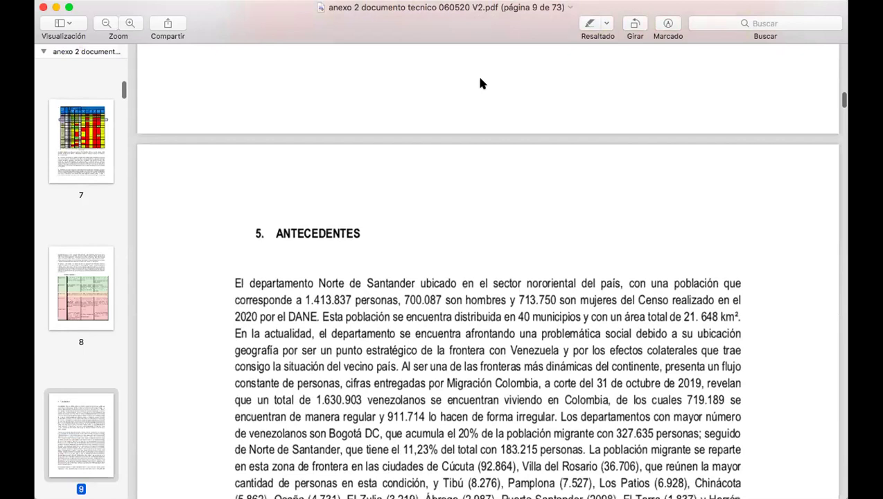
- Review the first part of section 5, Antecedentes, covering the department's population, the Plan Decenal de Salud Pública and vector-borne diseases
{"action": "scroll", "coordinate": [482, 83], "scroll_direction": "down", "scroll_amount": 8}
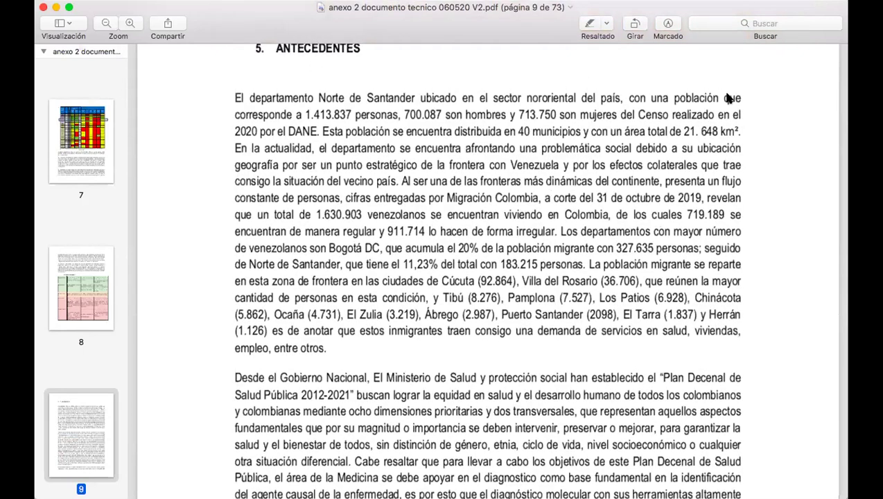
{"action": "scroll", "coordinate": [726, 95], "scroll_direction": "up", "scroll_amount": 20}
{"action": "scroll", "coordinate": [447, 169], "scroll_direction": "down", "scroll_amount": 14}
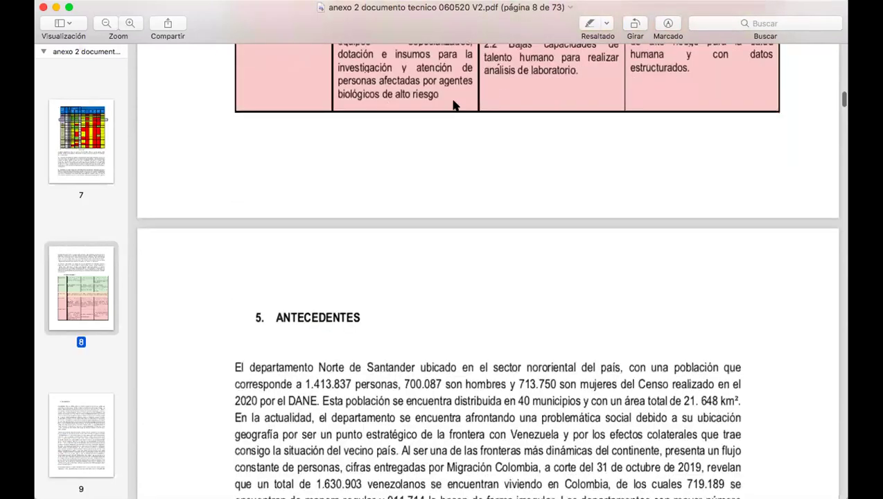
{"action": "scroll", "coordinate": [437, 159], "scroll_direction": "down", "scroll_amount": 6}
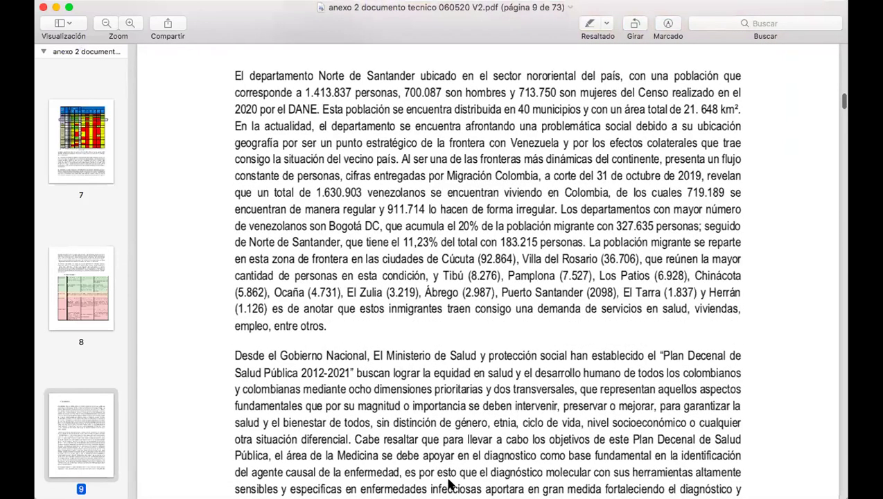
{"action": "scroll", "coordinate": [447, 481], "scroll_direction": "down", "scroll_amount": 4}
{"action": "scroll", "coordinate": [448, 457], "scroll_direction": "down", "scroll_amount": 15}
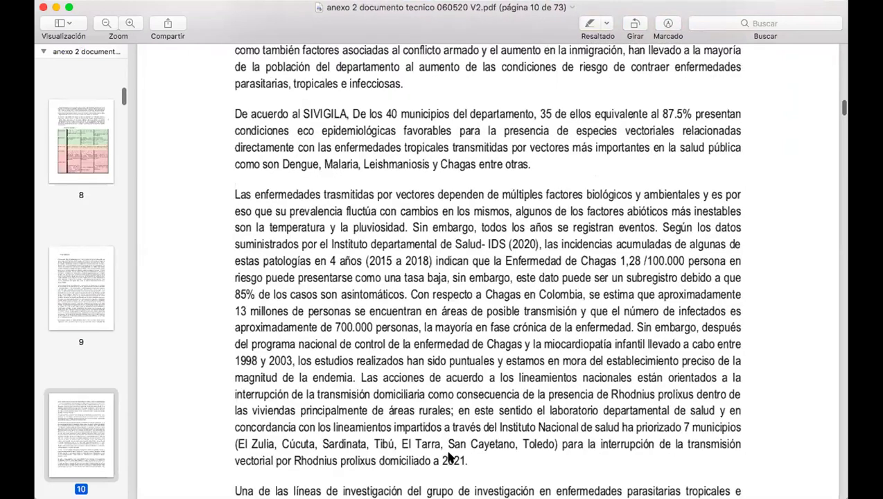
{"action": "scroll", "coordinate": [449, 457], "scroll_direction": "down", "scroll_amount": 12}
{"action": "scroll", "coordinate": [449, 457], "scroll_direction": "down", "scroll_amount": 15}
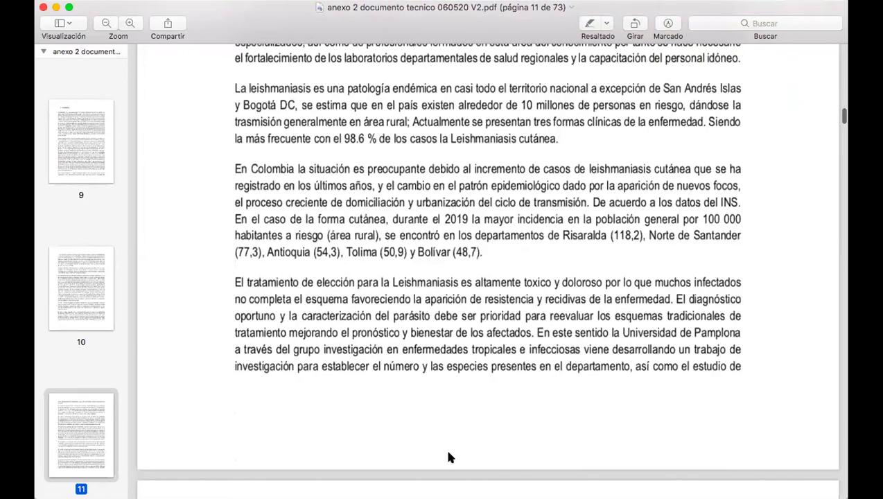
- Review the rest of Antecedentes, covering tuberculosis, coronavirus, the biomedical sciences research laboratory and digital health platforms
{"action": "scroll", "coordinate": [449, 457], "scroll_direction": "down", "scroll_amount": 10}
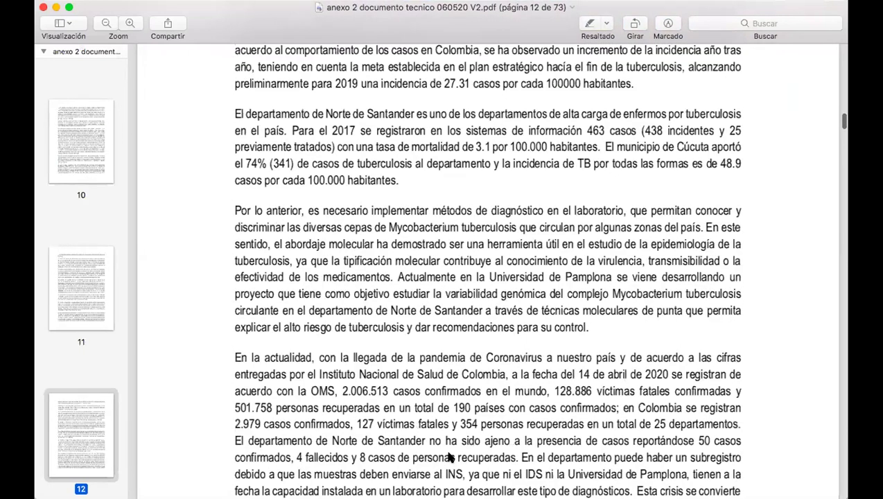
{"action": "scroll", "coordinate": [448, 458], "scroll_direction": "down", "scroll_amount": 15}
{"action": "scroll", "coordinate": [449, 454], "scroll_direction": "down", "scroll_amount": 3}
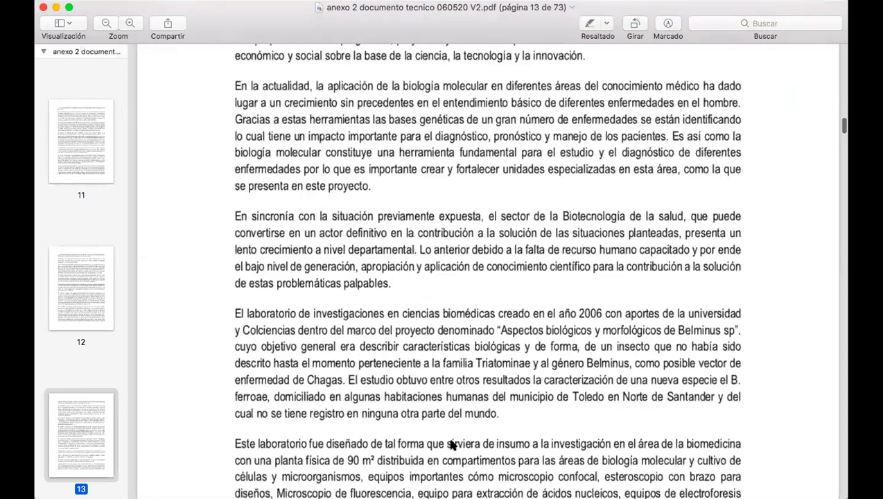
{"action": "scroll", "coordinate": [452, 445], "scroll_direction": "down", "scroll_amount": 1}
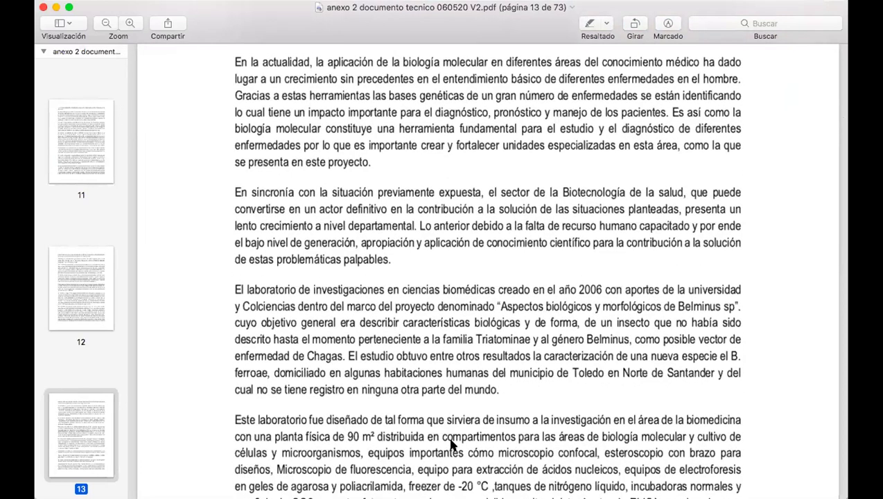
{"action": "scroll", "coordinate": [452, 444], "scroll_direction": "down", "scroll_amount": 8}
{"action": "scroll", "coordinate": [451, 445], "scroll_direction": "down", "scroll_amount": 12}
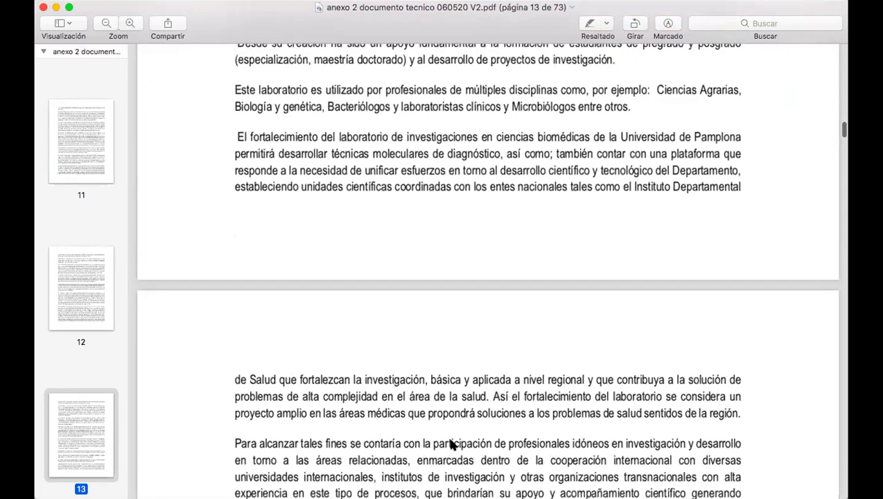
{"action": "scroll", "coordinate": [451, 444], "scroll_direction": "down", "scroll_amount": 15}
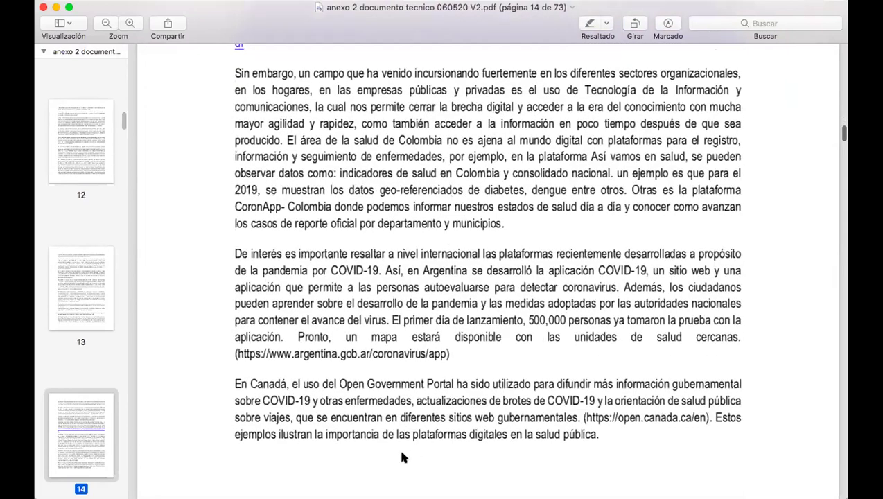
- Skim section 6, Justificación, including subsection 6.1 on the project's contribution to regional development and science, technology and innovation capacities
{"action": "scroll", "coordinate": [405, 457], "scroll_direction": "down", "scroll_amount": 15}
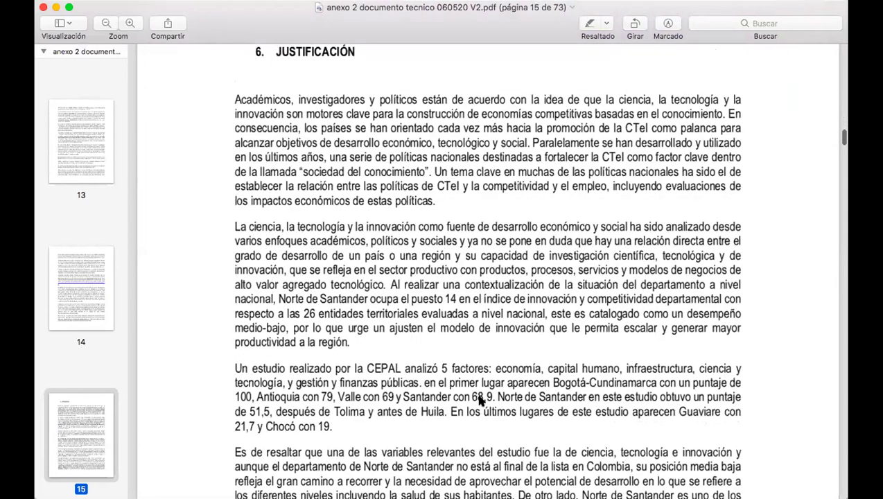
{"action": "scroll", "coordinate": [478, 400], "scroll_direction": "down", "scroll_amount": 20}
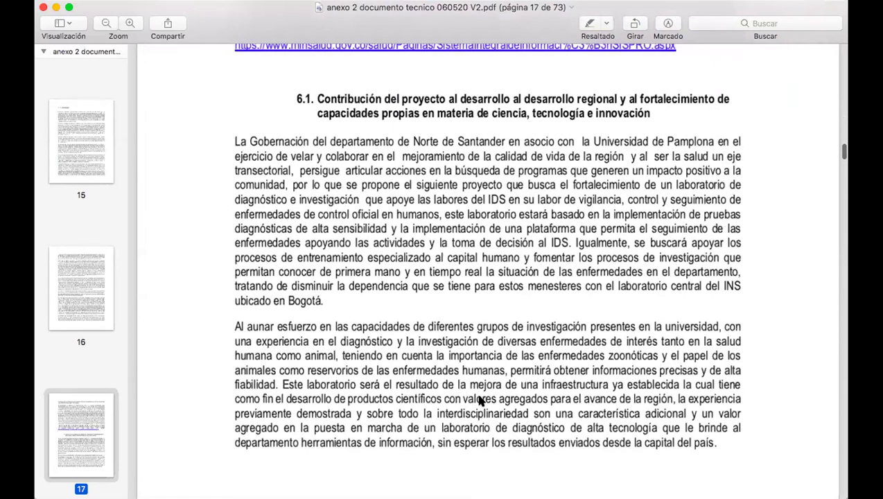
{"action": "scroll", "coordinate": [480, 401], "scroll_direction": "down", "scroll_amount": 10}
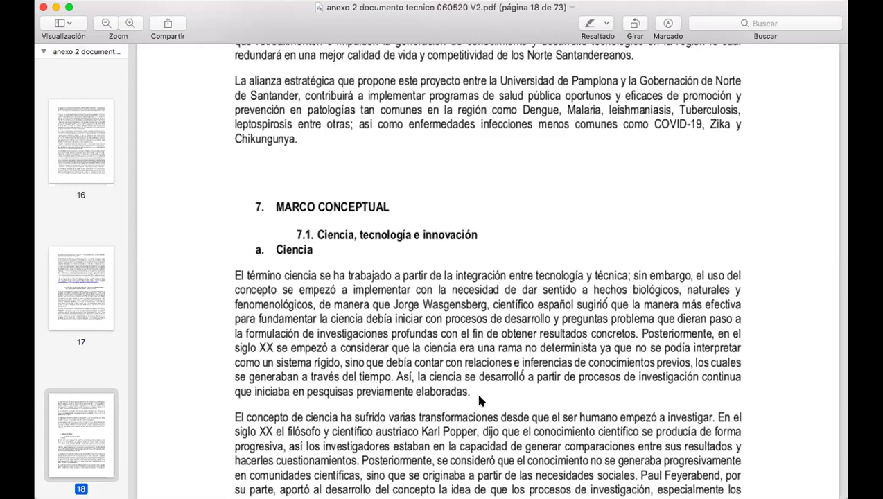
- Examine section 7, Marco conceptual, from subsection 7.1, Ciencia, tecnología e innovación, to the text on molecular diagnosis
{"action": "scroll", "coordinate": [479, 397], "scroll_direction": "down", "scroll_amount": 3}
{"action": "scroll", "coordinate": [478, 395], "scroll_direction": "down", "scroll_amount": 1}
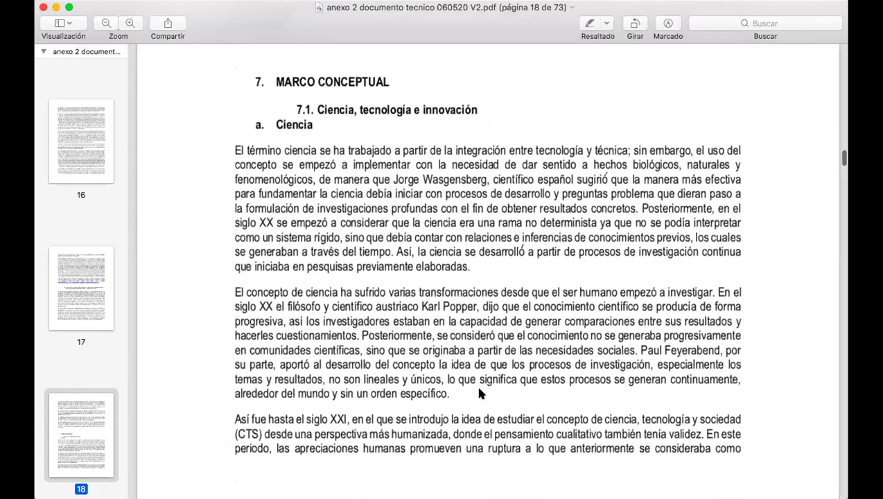
{"action": "scroll", "coordinate": [479, 390], "scroll_direction": "down", "scroll_amount": 1}
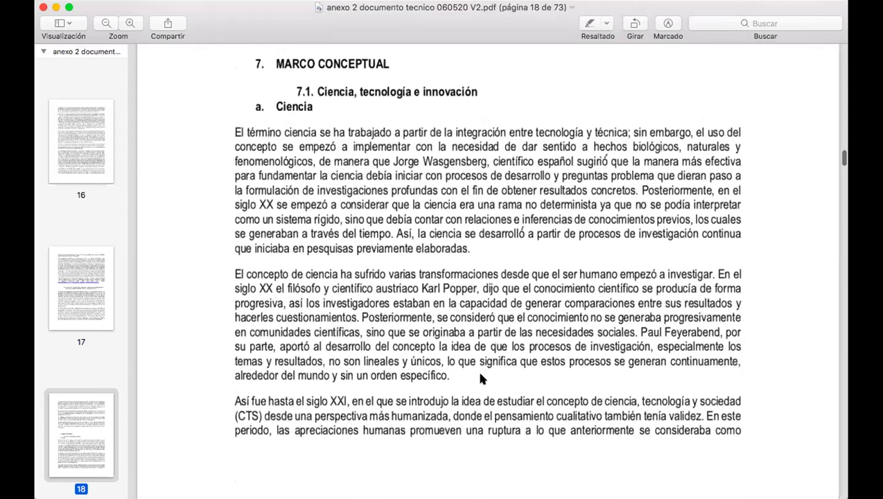
{"action": "scroll", "coordinate": [481, 378], "scroll_direction": "down", "scroll_amount": 10}
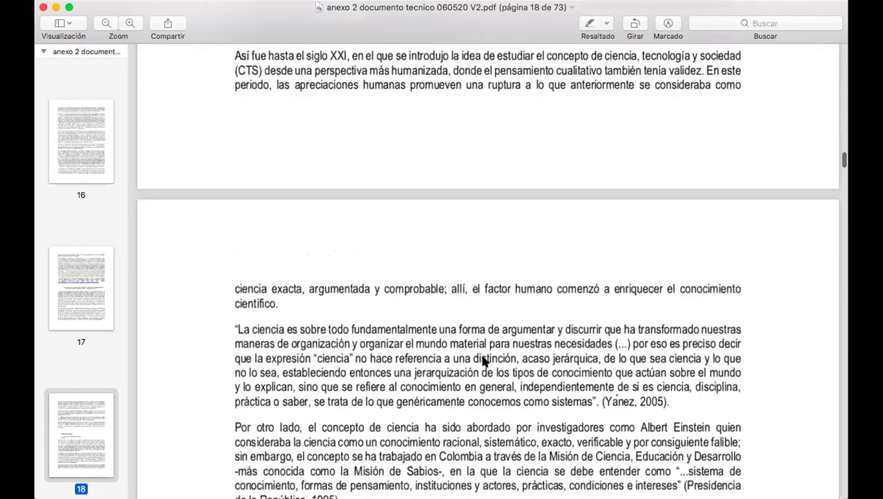
{"action": "scroll", "coordinate": [483, 360], "scroll_direction": "down", "scroll_amount": 20}
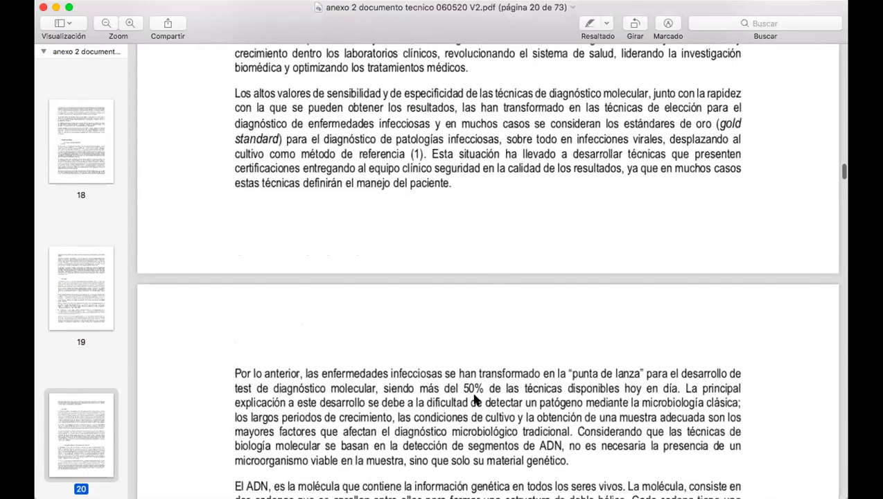
{"action": "scroll", "coordinate": [471, 413], "scroll_direction": "down", "scroll_amount": 6}
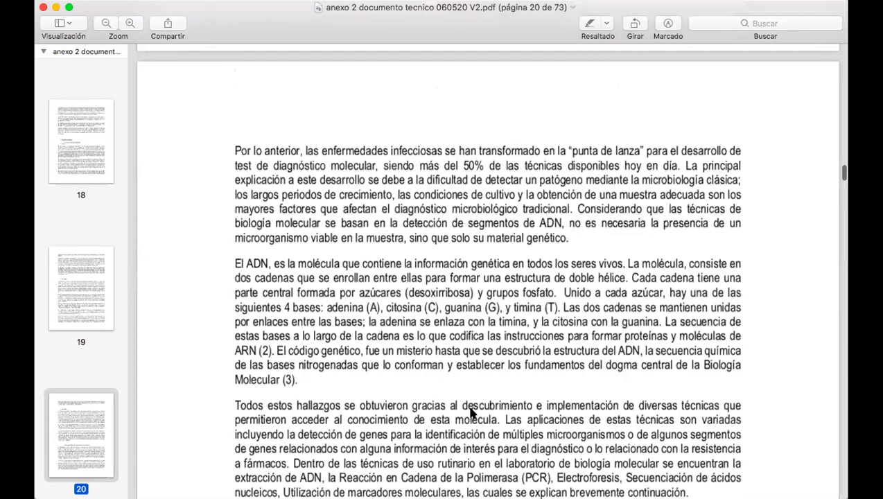
- Review the molecular techniques, including PCR and Electroforesis, and subsection 7.3 on multisensory systems for detecting diseases
{"action": "scroll", "coordinate": [471, 414], "scroll_direction": "down", "scroll_amount": 15}
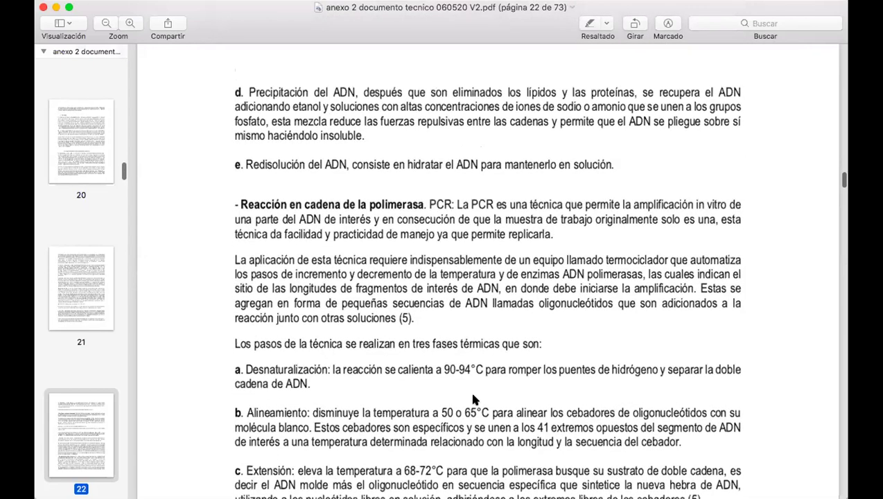
{"action": "scroll", "coordinate": [469, 389], "scroll_direction": "down", "scroll_amount": 12}
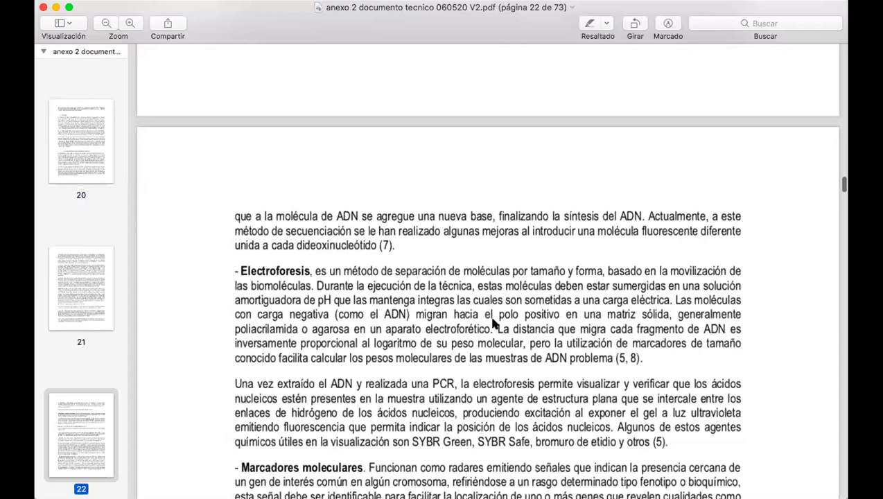
{"action": "scroll", "coordinate": [493, 322], "scroll_direction": "down", "scroll_amount": 11}
{"action": "scroll", "coordinate": [494, 323], "scroll_direction": "down", "scroll_amount": 8}
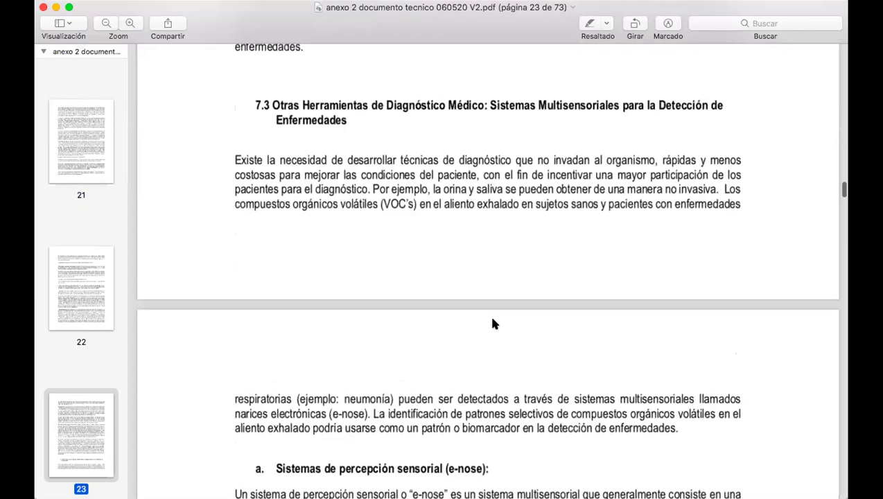
{"action": "scroll", "coordinate": [493, 323], "scroll_direction": "down", "scroll_amount": 12}
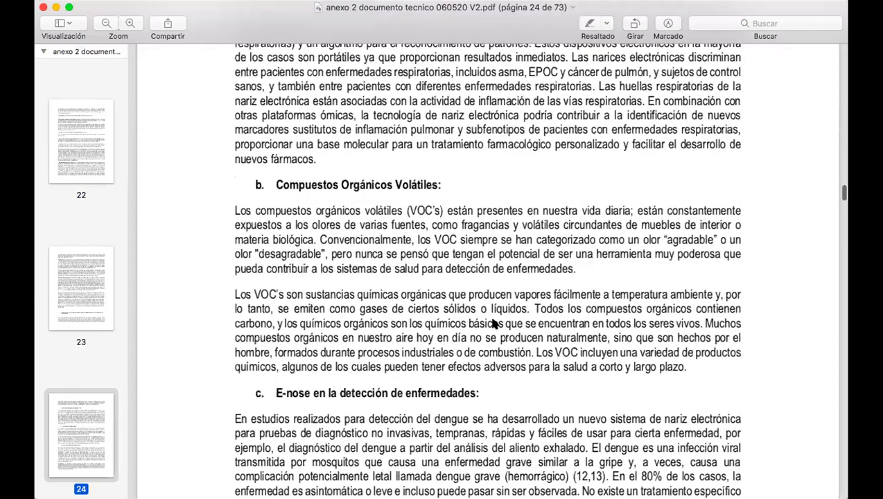
- Look through subsection 7.4, Marco Normativo, and its table of laws, decrees and circulars
{"action": "scroll", "coordinate": [489, 376], "scroll_direction": "down", "scroll_amount": 20}
{"action": "scroll", "coordinate": [493, 389], "scroll_direction": "up", "scroll_amount": 20}
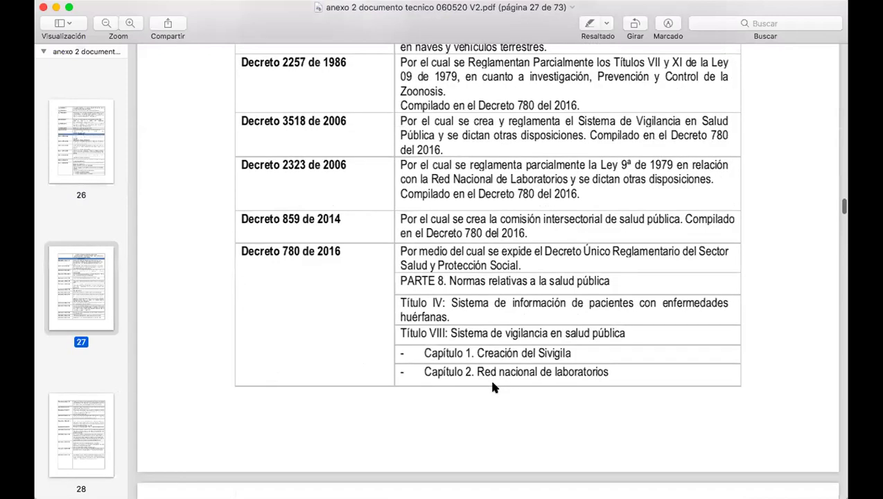
{"action": "scroll", "coordinate": [494, 388], "scroll_direction": "up", "scroll_amount": 10}
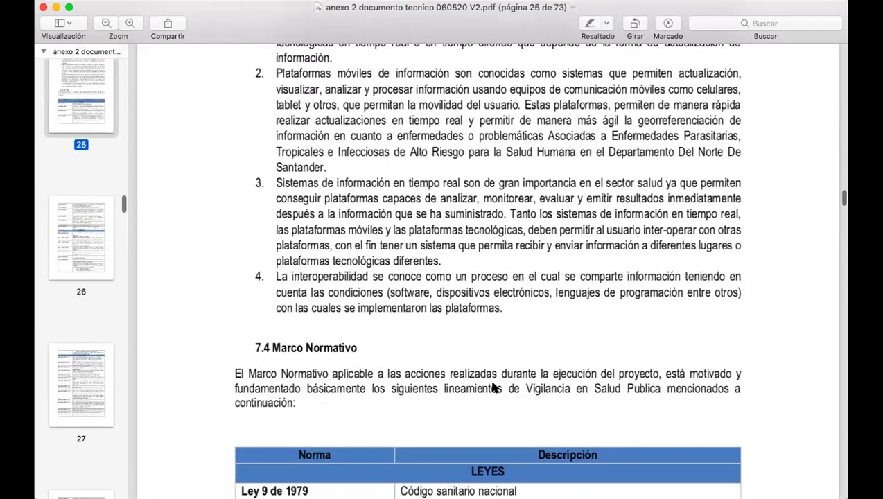
{"action": "scroll", "coordinate": [495, 388], "scroll_direction": "down", "scroll_amount": 15}
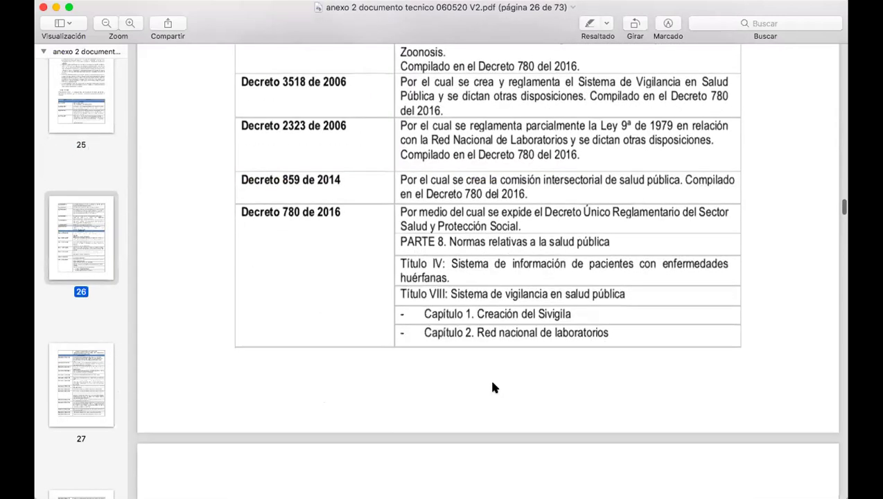
{"action": "scroll", "coordinate": [493, 386], "scroll_direction": "down", "scroll_amount": 20}
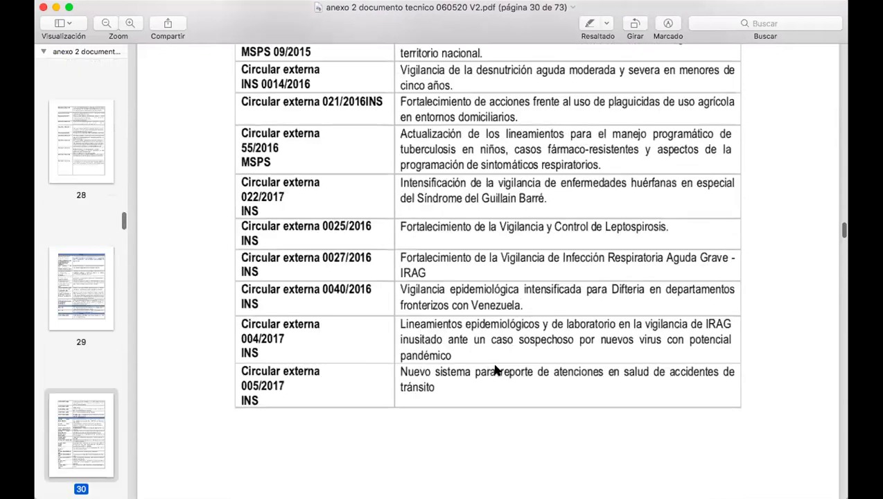
- Examine the participants table in section 8, Identificación de los participantes, and subsection 8.1, Análisis de participantes
{"action": "scroll", "coordinate": [495, 370], "scroll_direction": "down", "scroll_amount": 20}
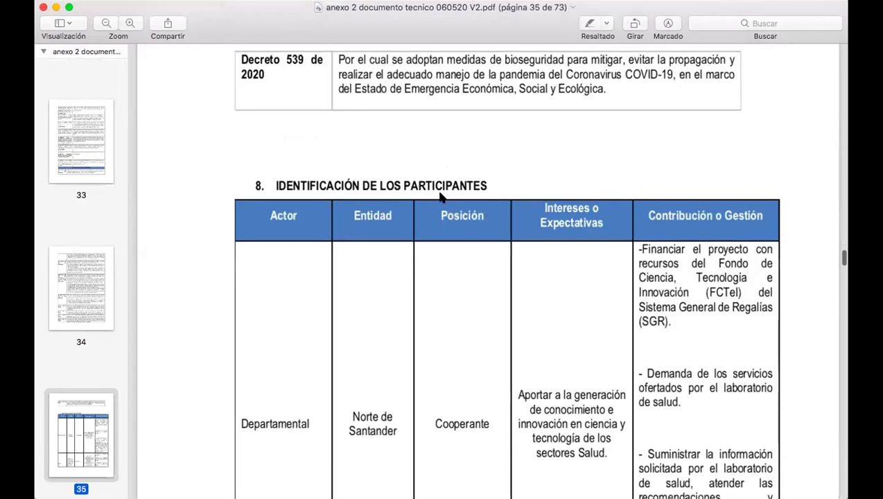
{"action": "scroll", "coordinate": [441, 197], "scroll_direction": "down", "scroll_amount": 20}
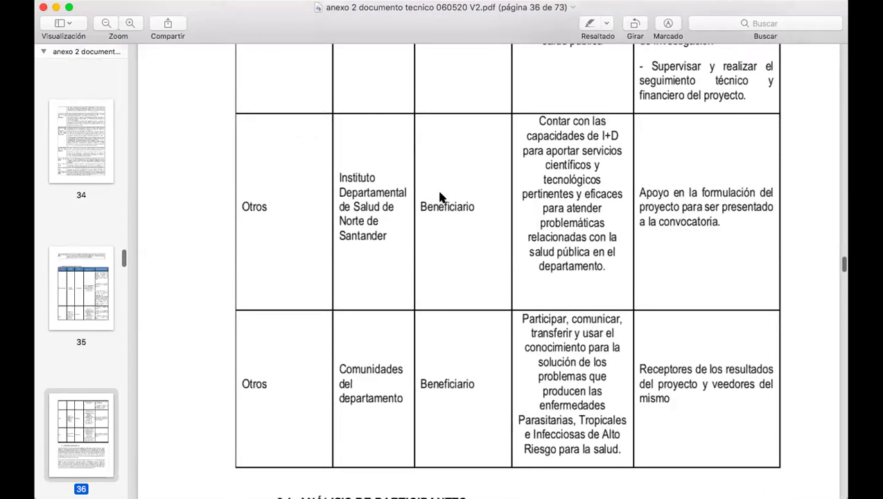
{"action": "scroll", "coordinate": [441, 197], "scroll_direction": "down", "scroll_amount": 10}
{"action": "scroll", "coordinate": [438, 196], "scroll_direction": "up", "scroll_amount": 5}
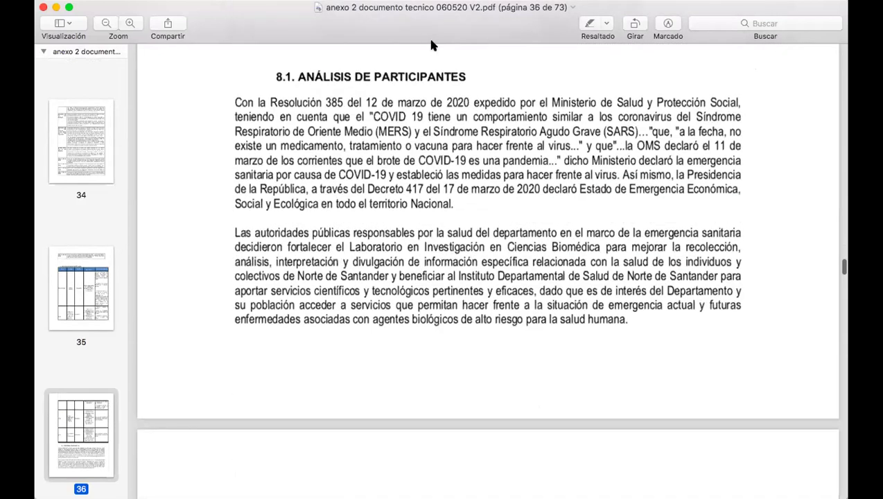
- Review the participating entities and subsection 8.2, Experiencia entidades aliadas, and continue to section 9, Población
{"action": "scroll", "coordinate": [397, 187], "scroll_direction": "down", "scroll_amount": 7}
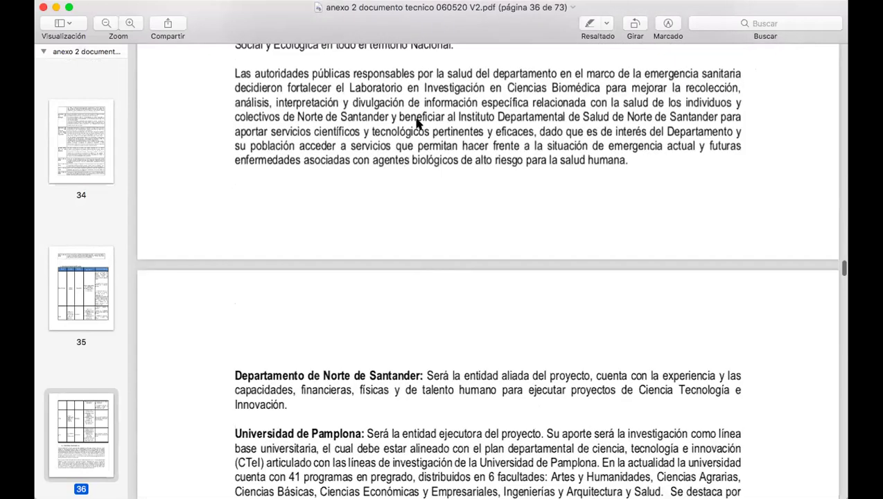
{"action": "scroll", "coordinate": [416, 122], "scroll_direction": "down", "scroll_amount": 8}
{"action": "scroll", "coordinate": [418, 122], "scroll_direction": "down", "scroll_amount": 6}
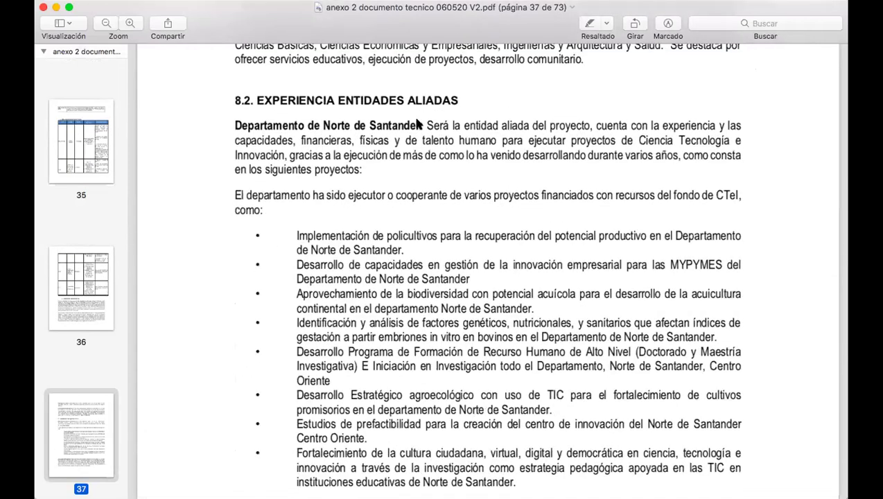
{"action": "scroll", "coordinate": [413, 122], "scroll_direction": "up", "scroll_amount": 8}
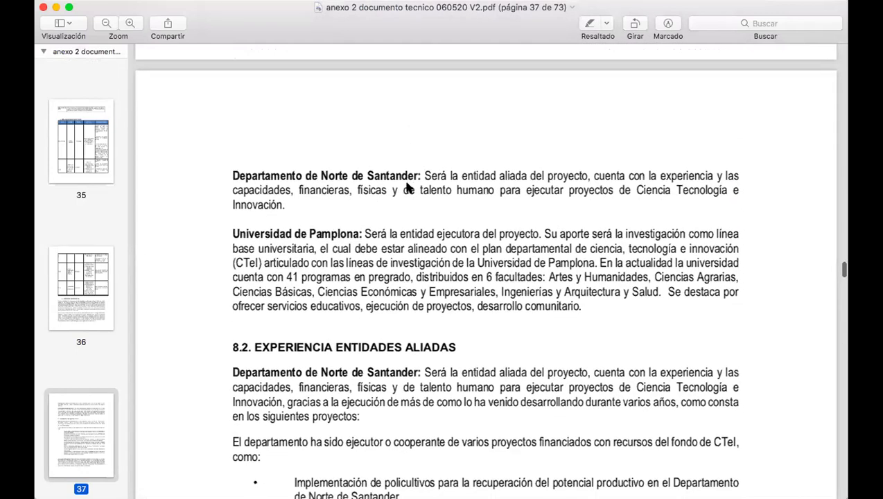
{"action": "scroll", "coordinate": [407, 183], "scroll_direction": "down", "scroll_amount": 7}
{"action": "scroll", "coordinate": [408, 183], "scroll_direction": "down", "scroll_amount": 11}
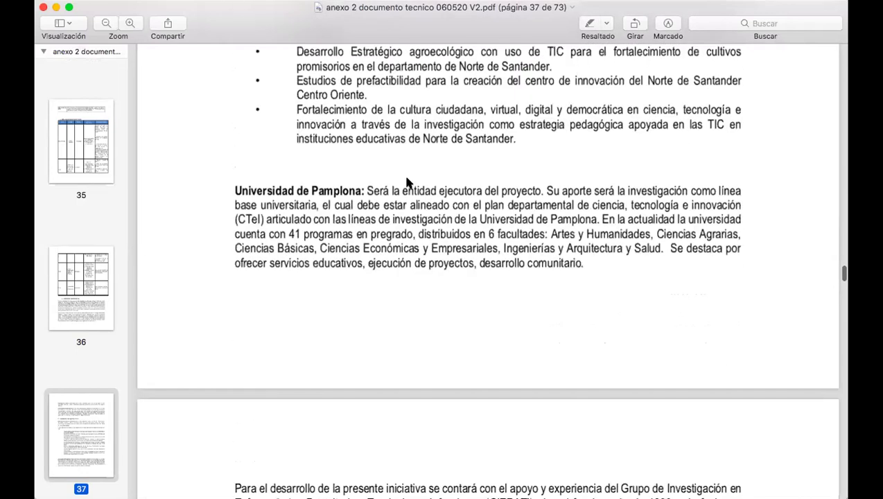
{"action": "scroll", "coordinate": [408, 183], "scroll_direction": "down", "scroll_amount": 20}
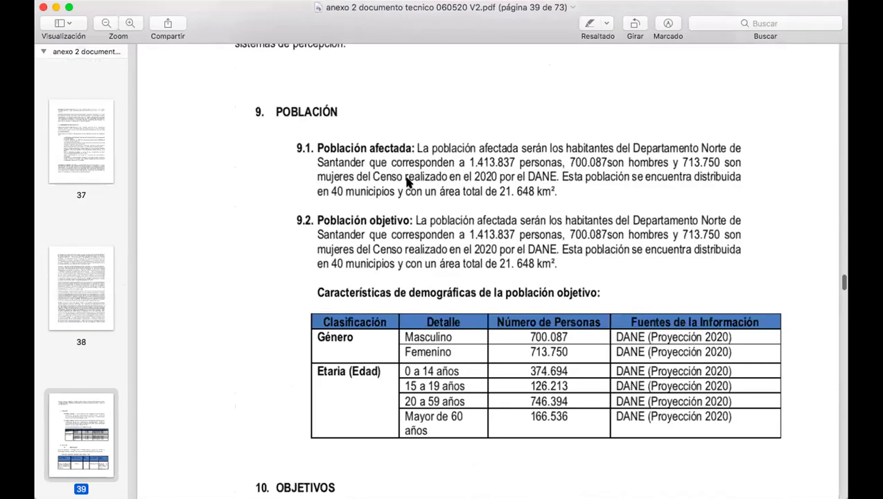
{"action": "scroll", "coordinate": [408, 183], "scroll_direction": "up", "scroll_amount": 4}
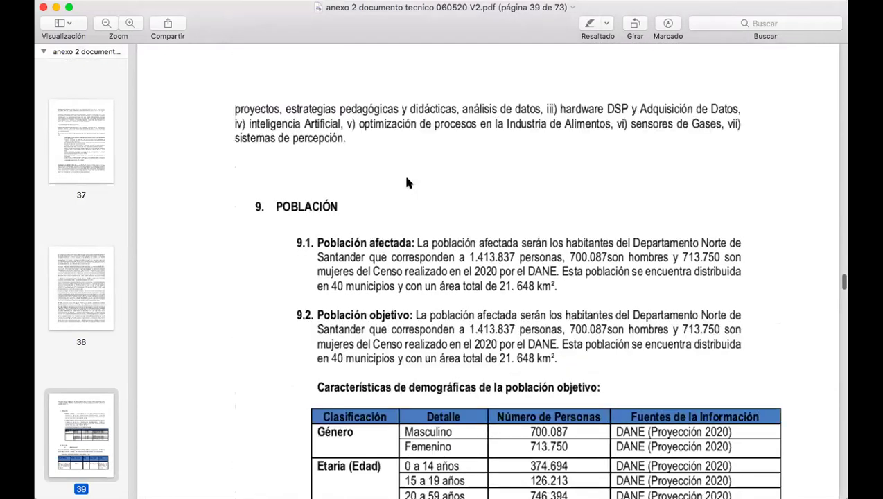
- Review section 9, Población, covering subsections 9.1 Población afectada and 9.2 Población objetivo
{"action": "scroll", "coordinate": [407, 183], "scroll_direction": "up", "scroll_amount": 10}
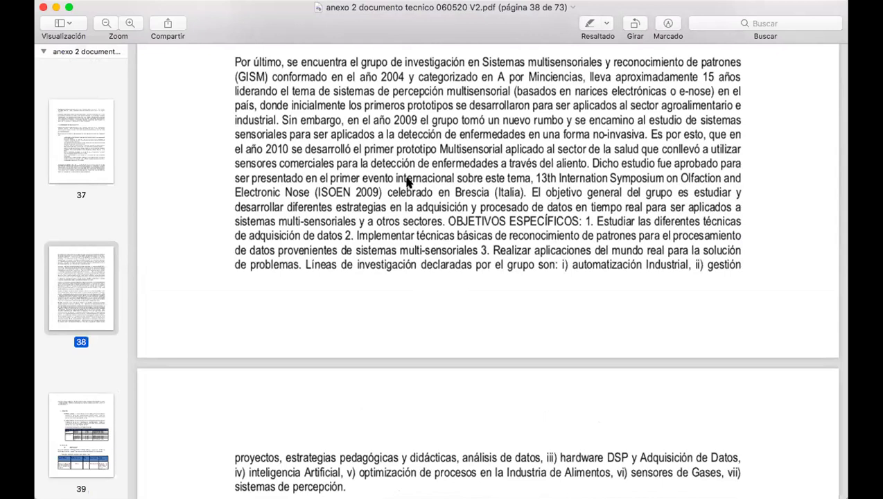
{"action": "scroll", "coordinate": [452, 208], "scroll_direction": "down", "scroll_amount": 5}
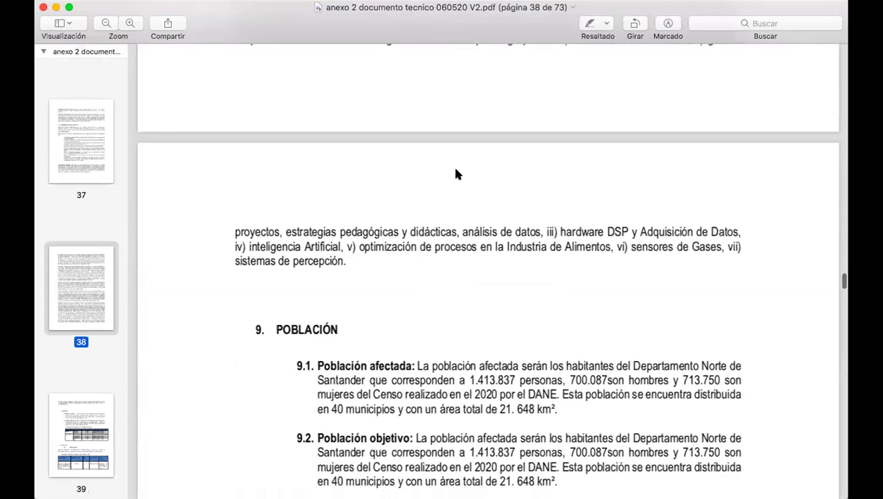
{"action": "scroll", "coordinate": [455, 174], "scroll_direction": "down", "scroll_amount": 1}
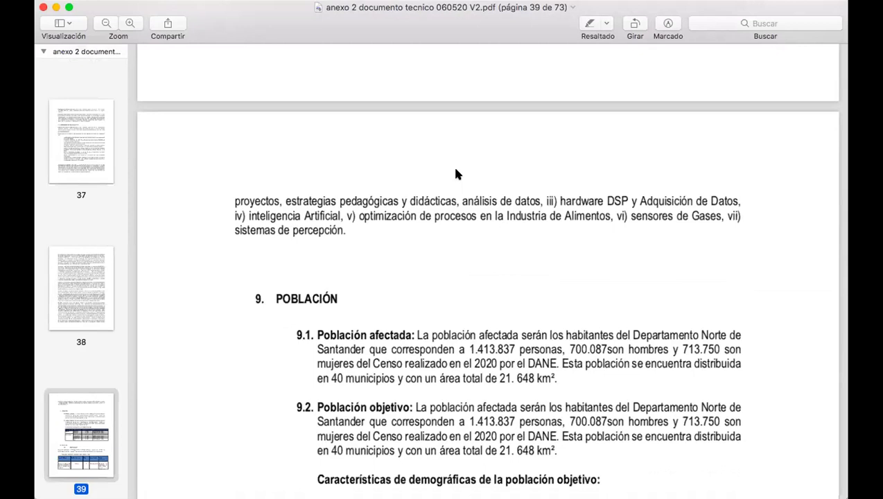
{"action": "scroll", "coordinate": [456, 173], "scroll_direction": "down", "scroll_amount": 3}
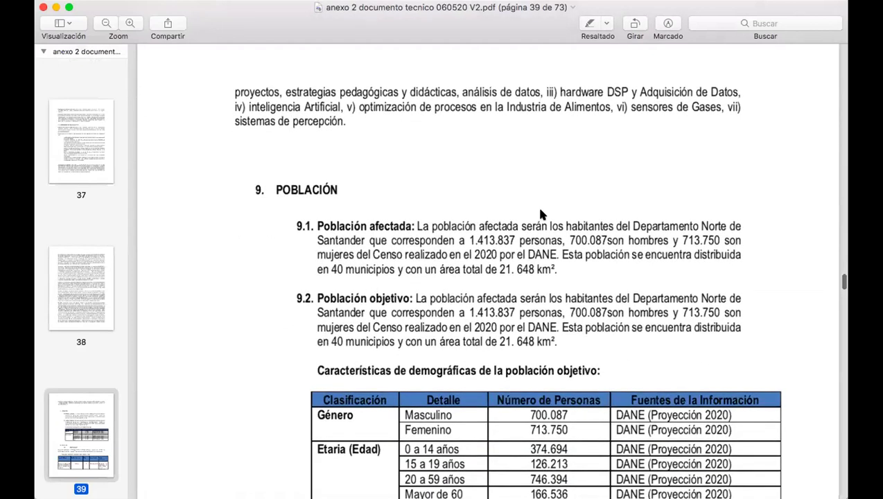
{"action": "scroll", "coordinate": [542, 217], "scroll_direction": "down", "scroll_amount": 2}
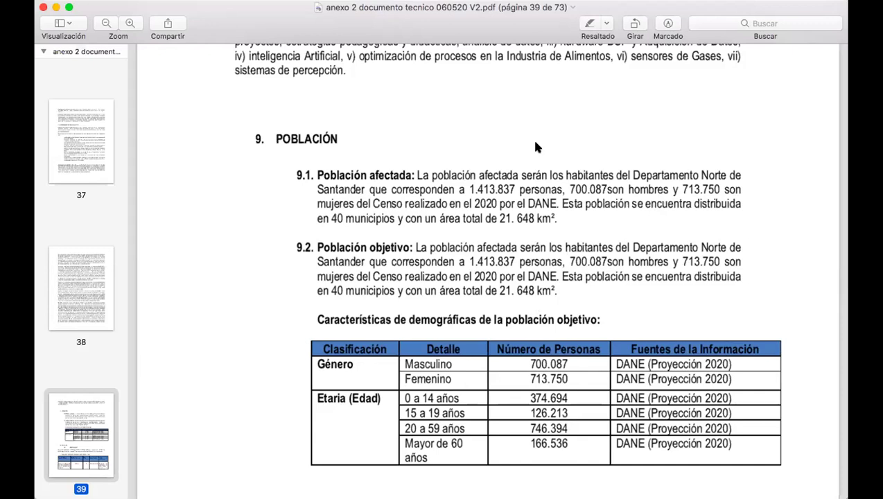
{"action": "scroll", "coordinate": [529, 305], "scroll_direction": "down", "scroll_amount": 4}
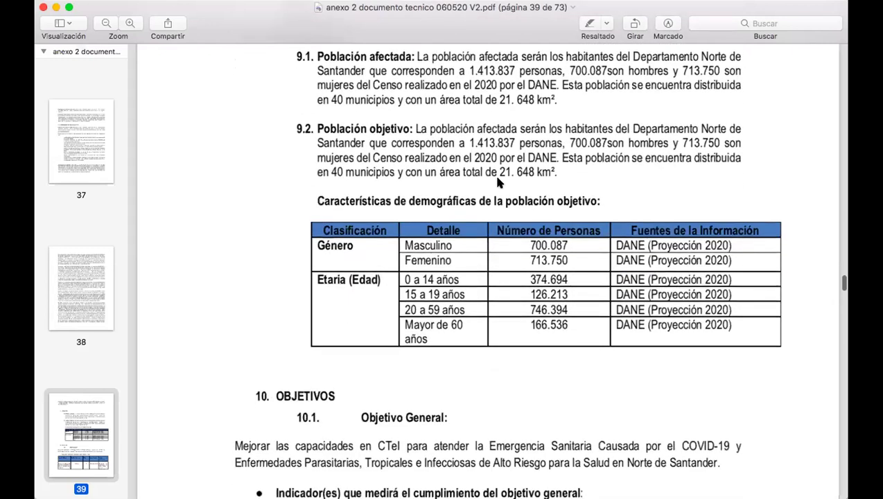
- Glance ahead at section 10, Objetivos, and return to the demographic characteristics table of the target population
{"action": "scroll", "coordinate": [404, 173], "scroll_direction": "down", "scroll_amount": 4}
{"action": "scroll", "coordinate": [488, 43], "scroll_direction": "down", "scroll_amount": 8}
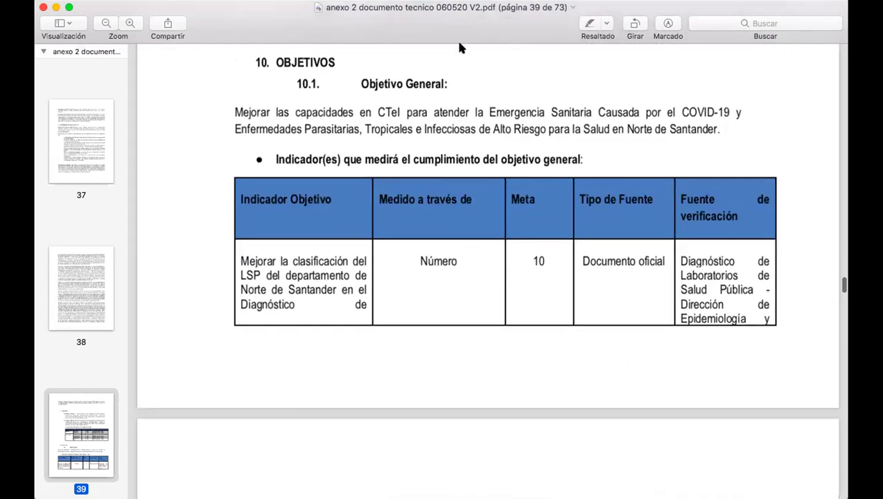
{"action": "scroll", "coordinate": [406, 112], "scroll_direction": "down", "scroll_amount": 1}
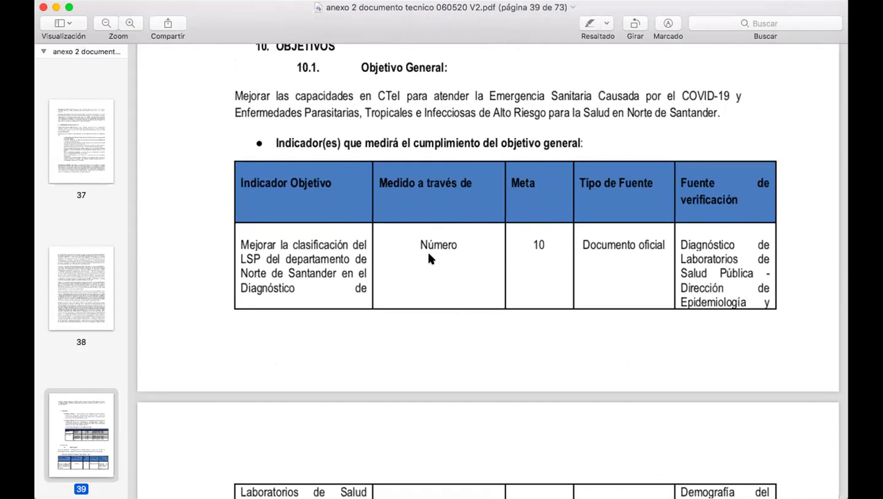
{"action": "scroll", "coordinate": [429, 258], "scroll_direction": "up", "scroll_amount": 10}
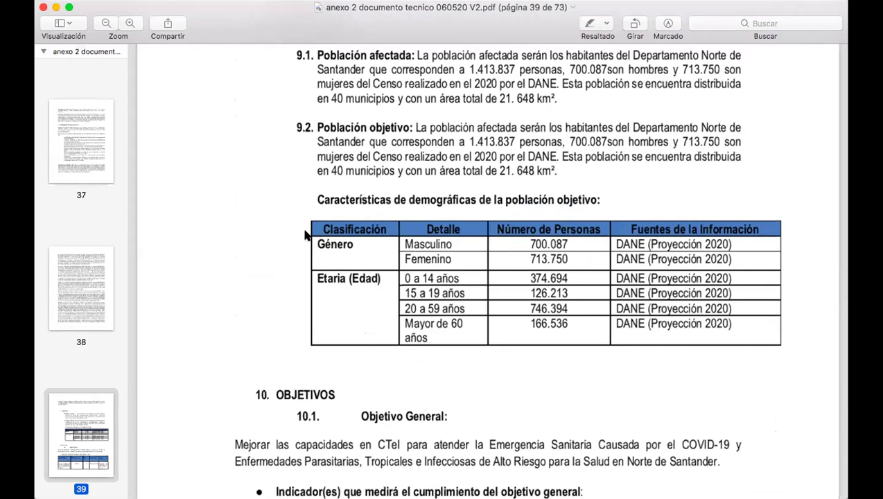
{"action": "scroll", "coordinate": [305, 236], "scroll_direction": "up", "scroll_amount": 1}
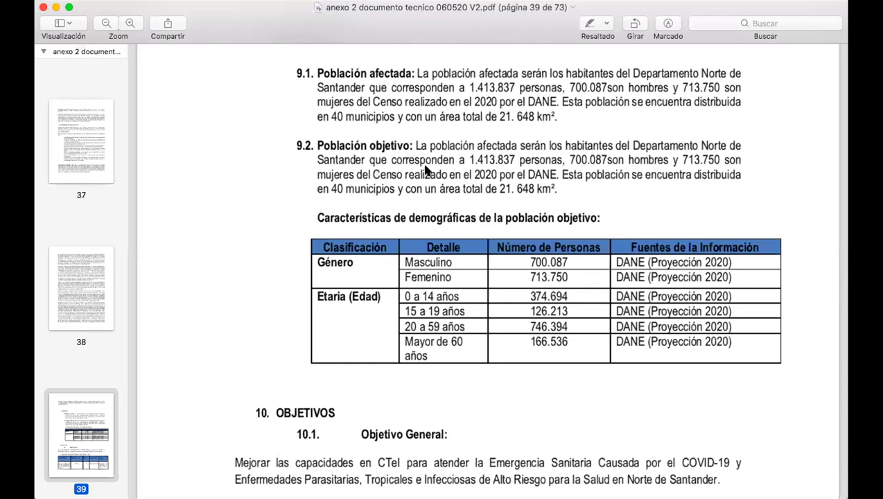
- Examine subsection 10.1, Objetivo General, and the table of indicators that measure its fulfilment
{"action": "scroll", "coordinate": [425, 171], "scroll_direction": "down", "scroll_amount": 5}
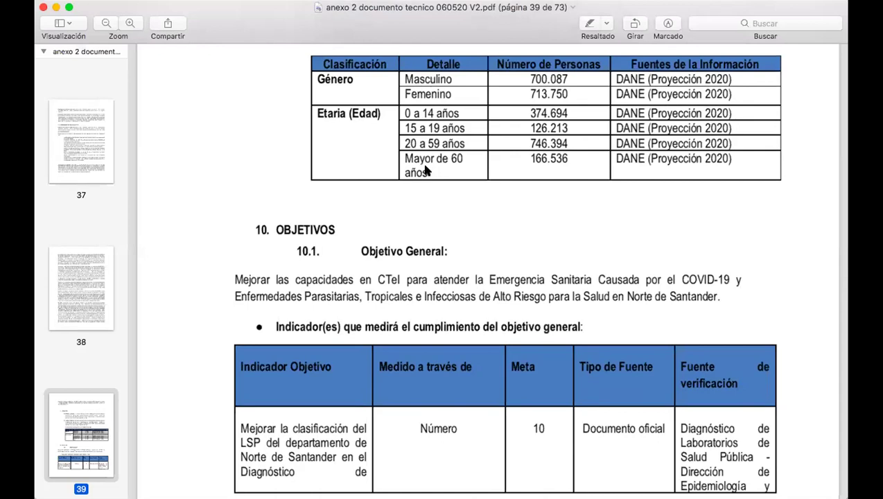
{"action": "scroll", "coordinate": [426, 170], "scroll_direction": "down", "scroll_amount": 3}
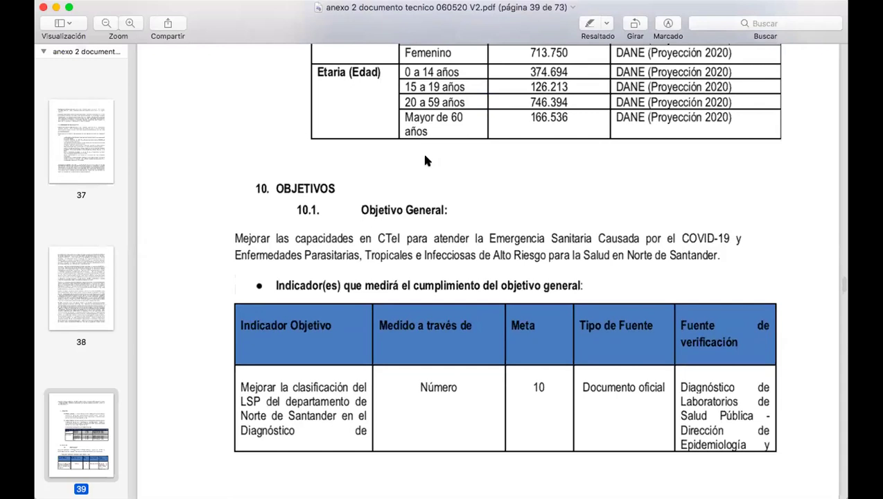
{"action": "scroll", "coordinate": [426, 159], "scroll_direction": "down", "scroll_amount": 2}
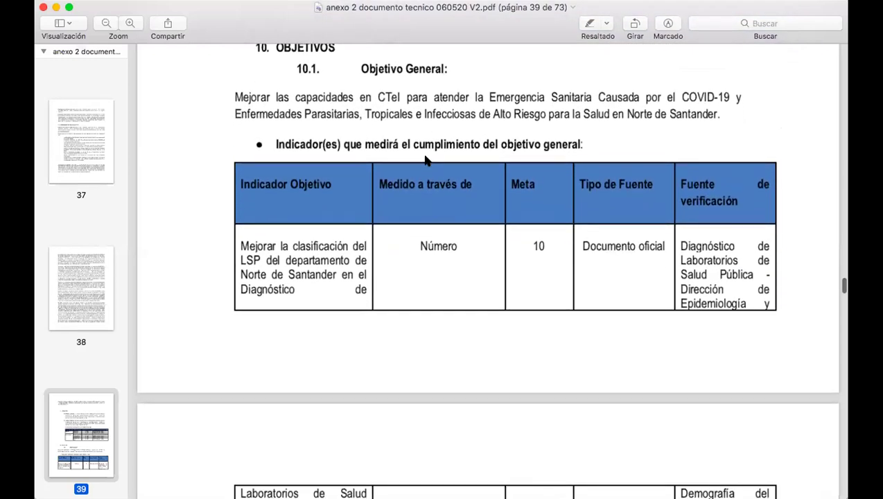
{"action": "scroll", "coordinate": [426, 159], "scroll_direction": "down", "scroll_amount": 1}
{"action": "scroll", "coordinate": [426, 160], "scroll_direction": "up", "scroll_amount": 2}
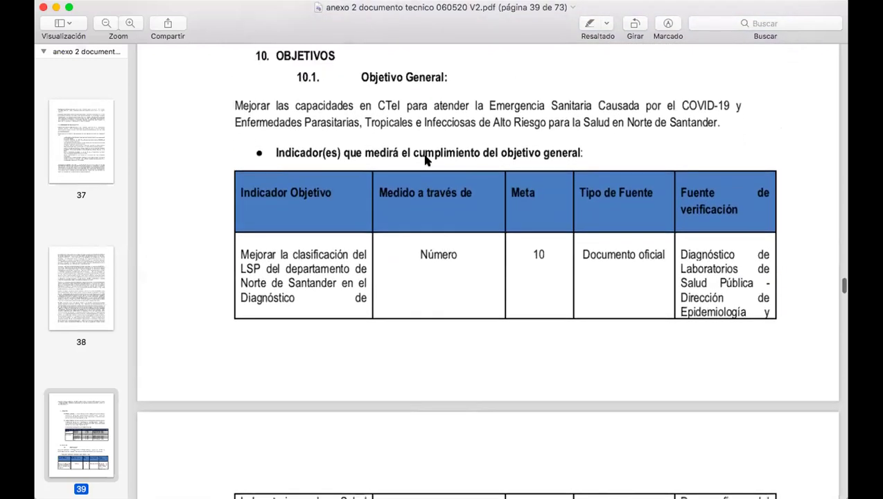
{"action": "scroll", "coordinate": [426, 159], "scroll_direction": "down", "scroll_amount": 6}
{"action": "scroll", "coordinate": [377, 117], "scroll_direction": "up", "scroll_amount": 3}
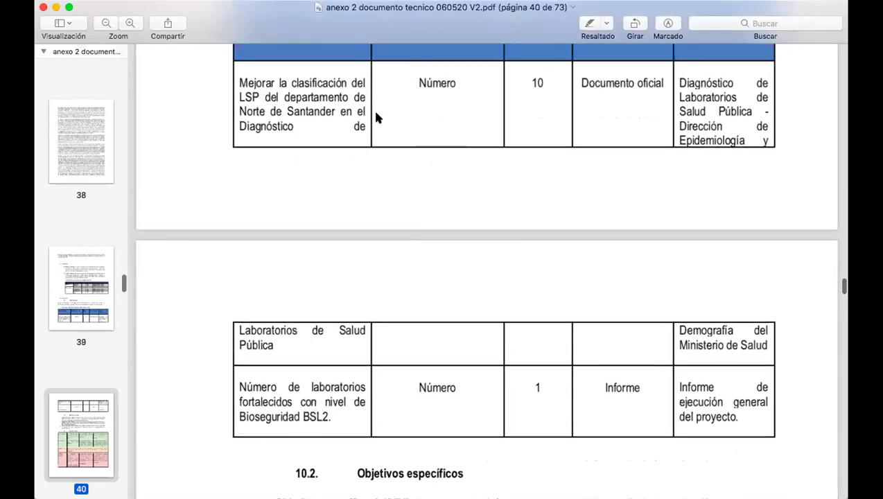
- Review subsection 10.2, Objetivos específicos, and the objectives tree in subsection 10.3, Árbol de objetivos
{"action": "scroll", "coordinate": [446, 305], "scroll_direction": "down", "scroll_amount": 7}
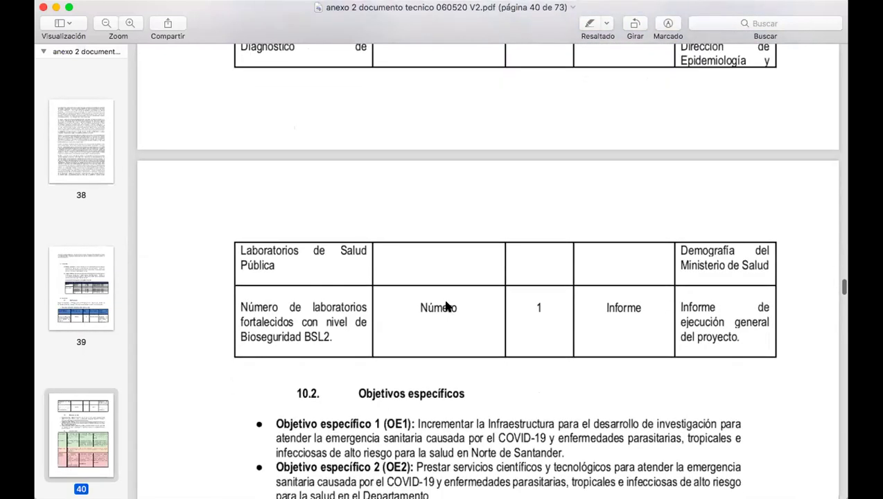
{"action": "scroll", "coordinate": [447, 306], "scroll_direction": "down", "scroll_amount": 4}
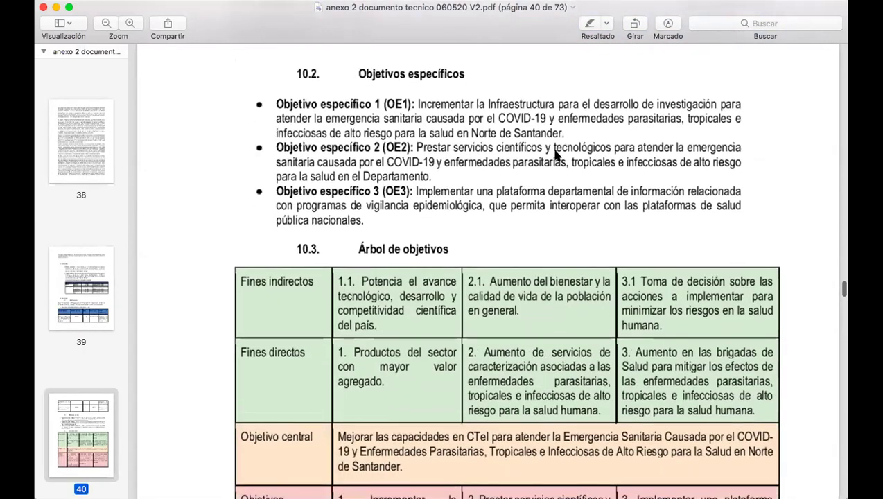
{"action": "scroll", "coordinate": [445, 253], "scroll_direction": "down", "scroll_amount": 1}
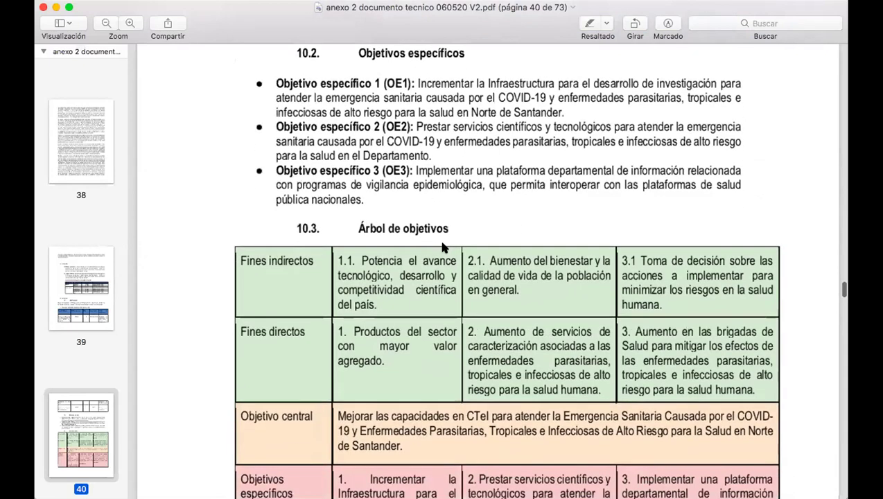
{"action": "scroll", "coordinate": [444, 247], "scroll_direction": "down", "scroll_amount": 10}
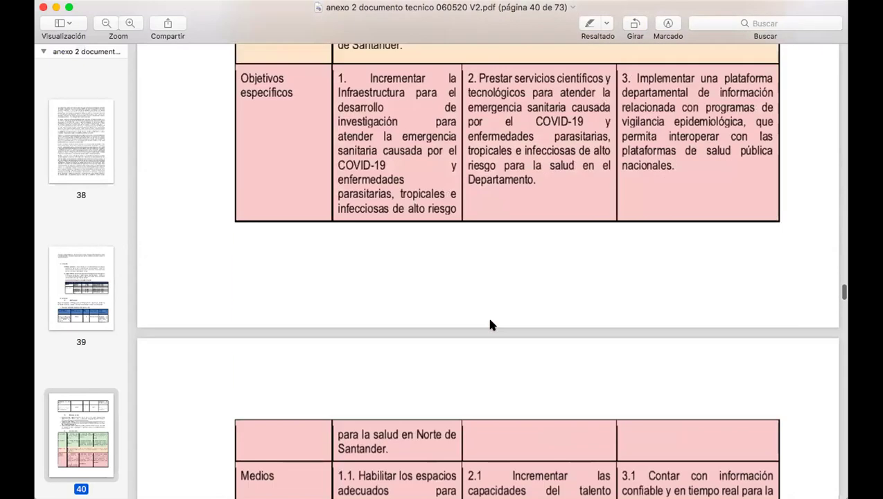
{"action": "scroll", "coordinate": [490, 325], "scroll_direction": "down", "scroll_amount": 3}
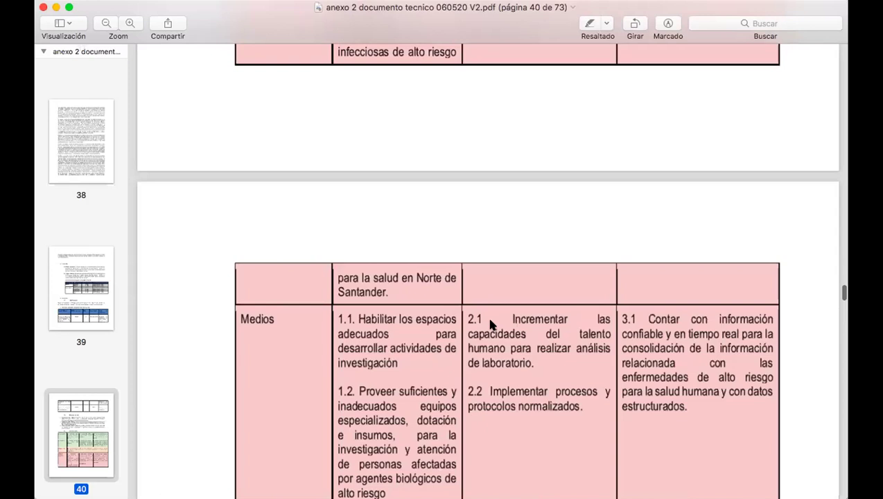
- Compare the solution alternatives in the table with their profitability evaluation and the justification for the selected one
{"action": "scroll", "coordinate": [491, 324], "scroll_direction": "down", "scroll_amount": 15}
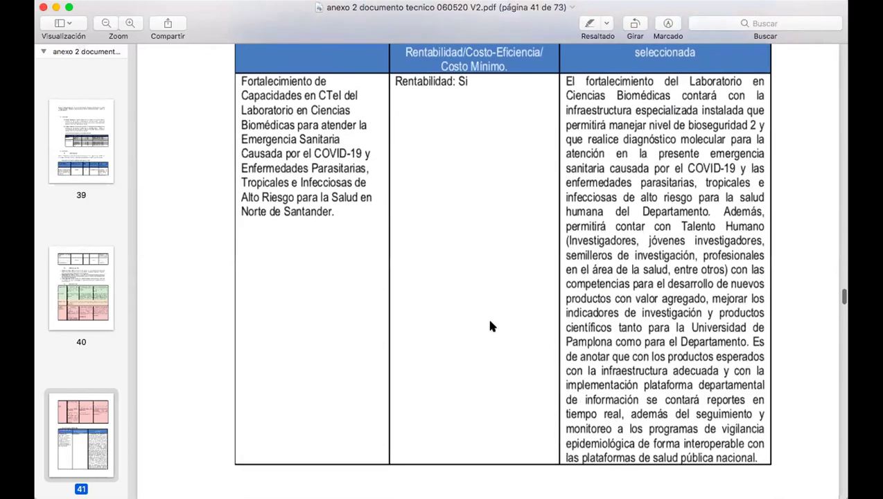
{"action": "scroll", "coordinate": [490, 326], "scroll_direction": "down", "scroll_amount": 9}
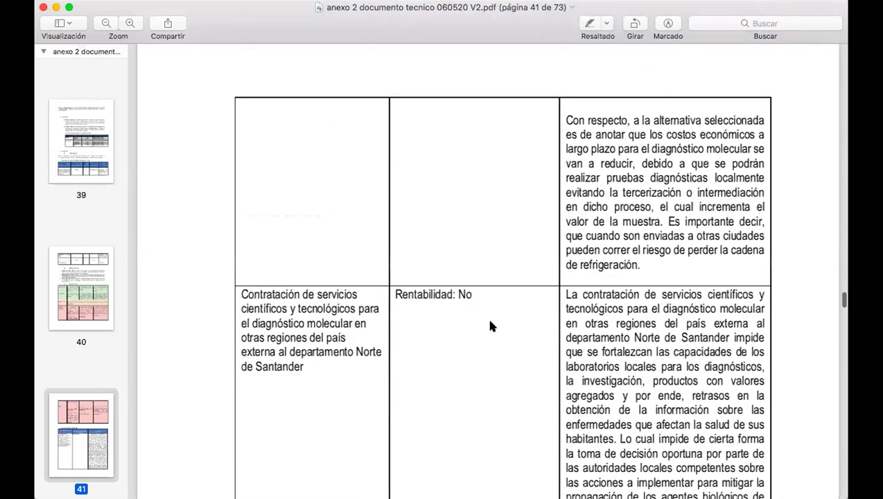
{"action": "scroll", "coordinate": [490, 326], "scroll_direction": "down", "scroll_amount": 20}
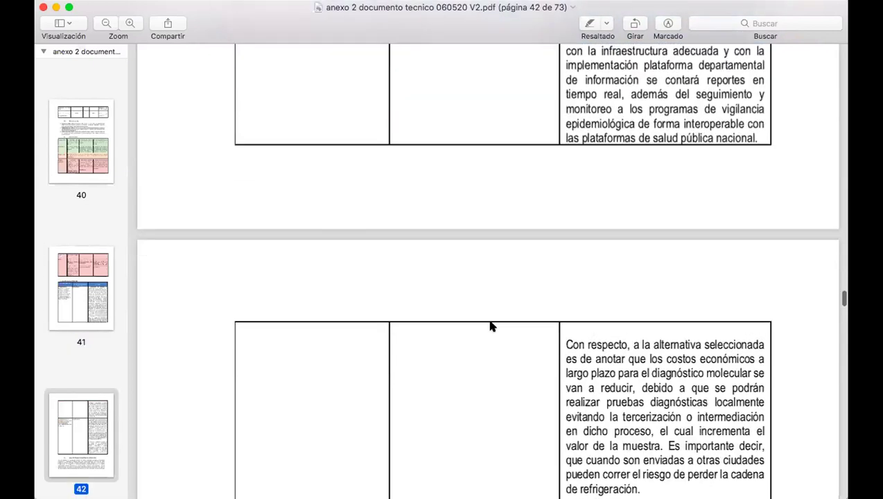
{"action": "scroll", "coordinate": [491, 326], "scroll_direction": "down", "scroll_amount": 5}
{"action": "scroll", "coordinate": [490, 327], "scroll_direction": "down", "scroll_amount": 6}
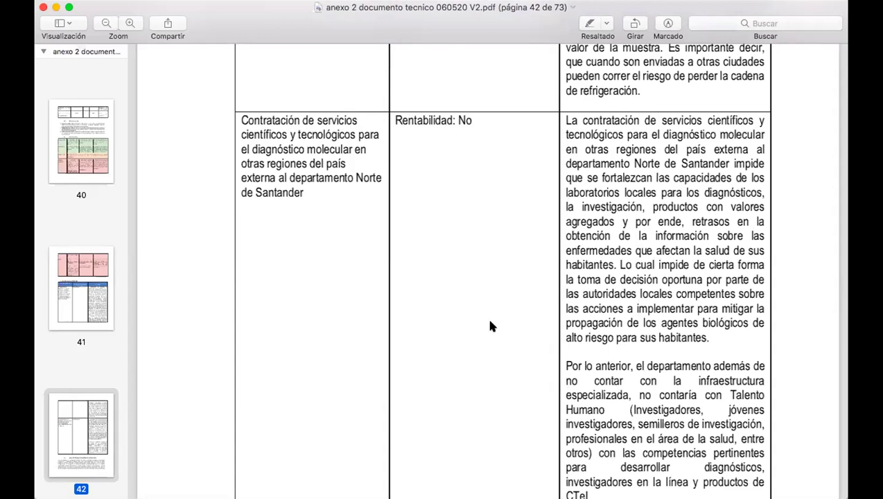
{"action": "scroll", "coordinate": [490, 326], "scroll_direction": "down", "scroll_amount": 3}
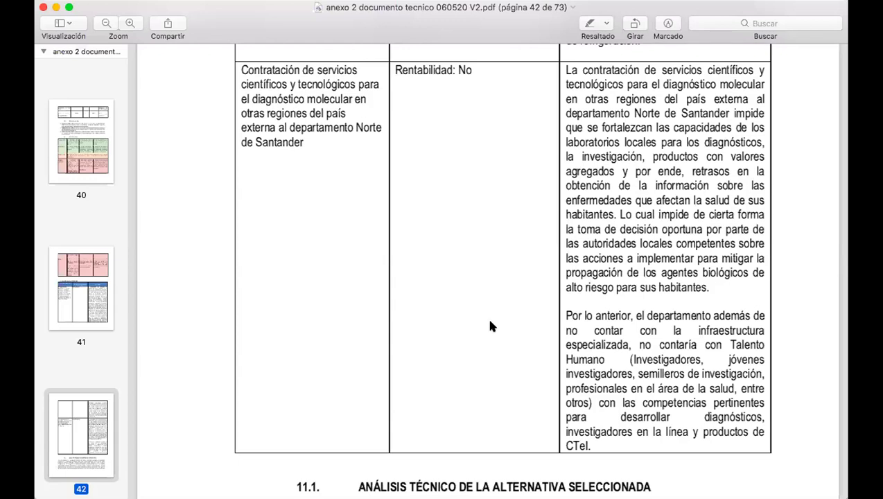
- Read subsection 11.1, Análisis técnico de la alternativa seleccionada, through to its closing paragraph
{"action": "scroll", "coordinate": [489, 327], "scroll_direction": "down", "scroll_amount": 3}
{"action": "scroll", "coordinate": [489, 325], "scroll_direction": "down", "scroll_amount": 10}
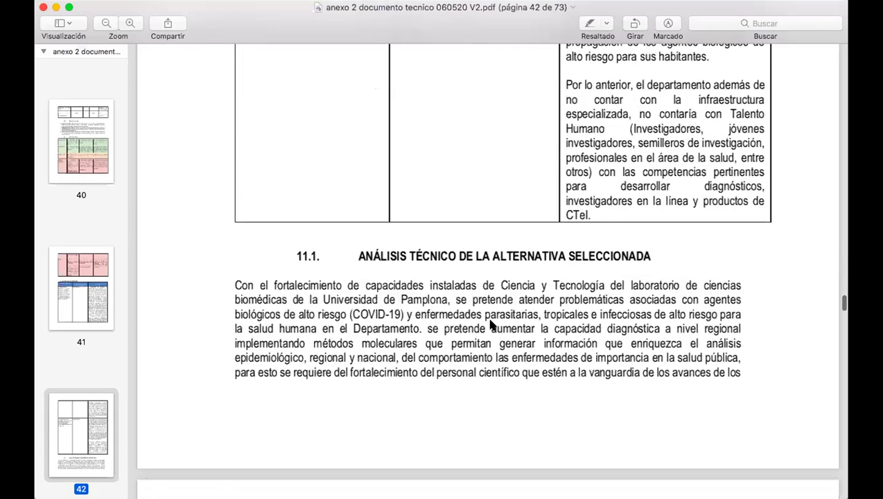
{"action": "scroll", "coordinate": [489, 324], "scroll_direction": "down", "scroll_amount": 1}
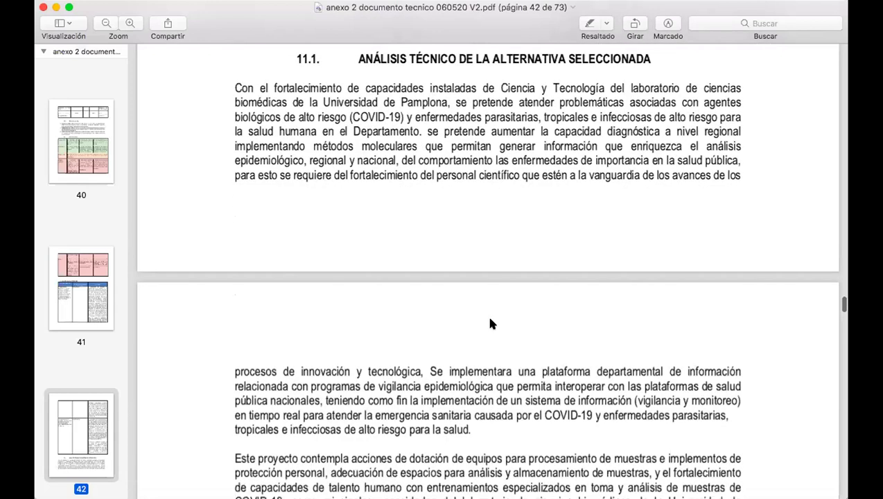
{"action": "scroll", "coordinate": [490, 324], "scroll_direction": "down", "scroll_amount": 6}
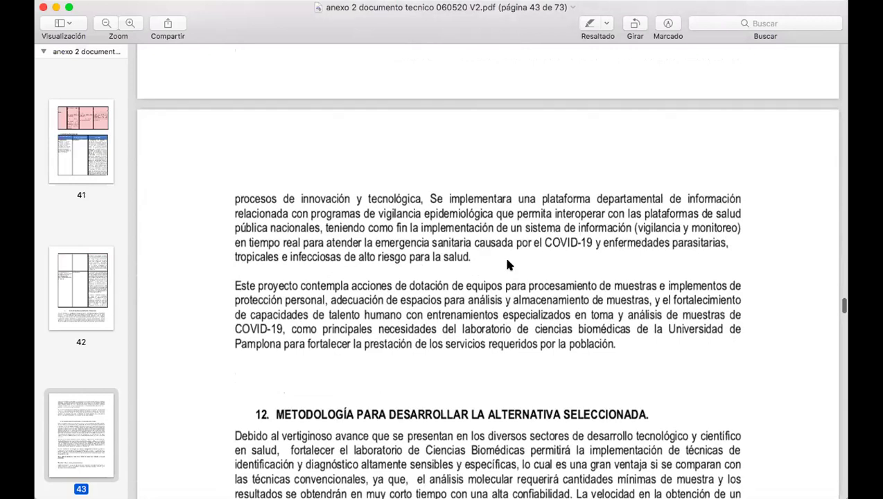
{"action": "scroll", "coordinate": [520, 229], "scroll_direction": "down", "scroll_amount": 3}
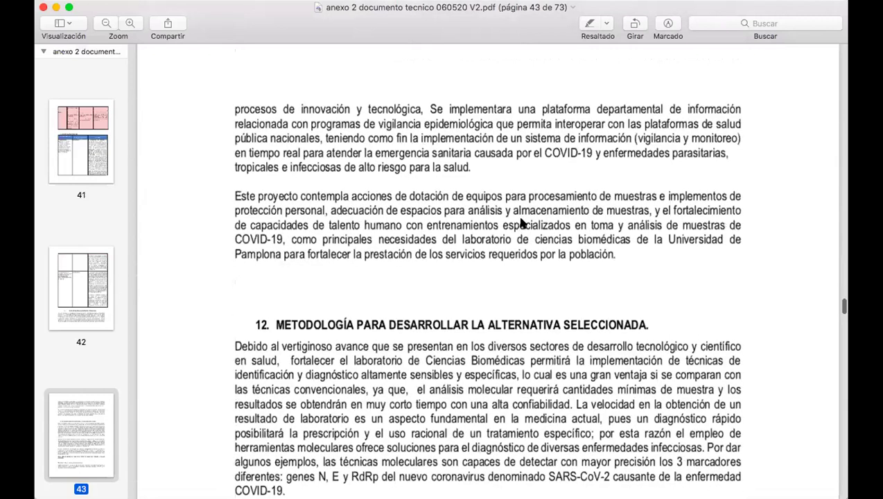
- Look through the introductory paragraphs of section 12, Metodología para desarrollar la alternativa seleccionada
{"action": "scroll", "coordinate": [522, 223], "scroll_direction": "down", "scroll_amount": 6}
{"action": "scroll", "coordinate": [523, 223], "scroll_direction": "down", "scroll_amount": 2}
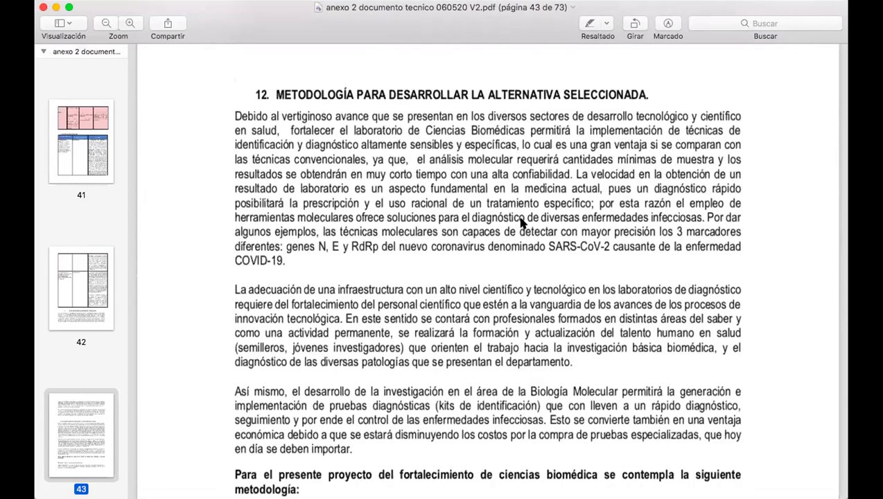
{"action": "scroll", "coordinate": [523, 221], "scroll_direction": "down", "scroll_amount": 3}
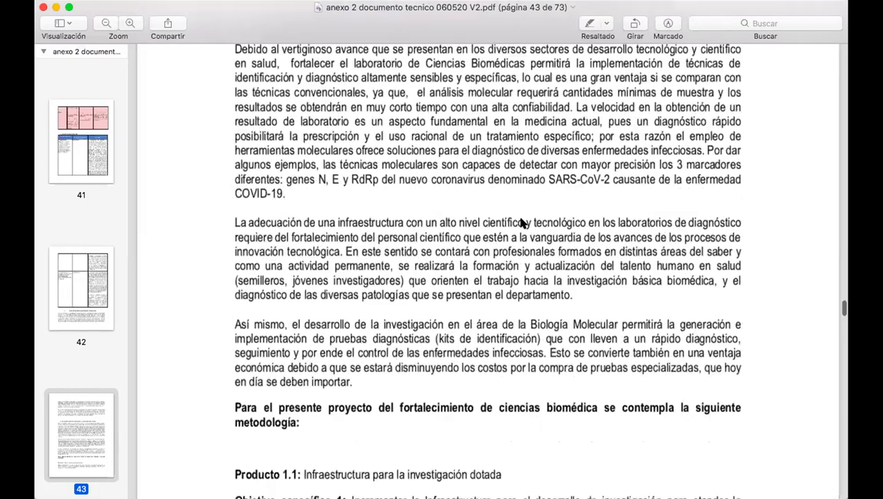
- Examine the methodology for Producto 1.1 under Objetivo específico 1, including Actividad 1 and its equipment table
{"action": "scroll", "coordinate": [461, 193], "scroll_direction": "down", "scroll_amount": 9}
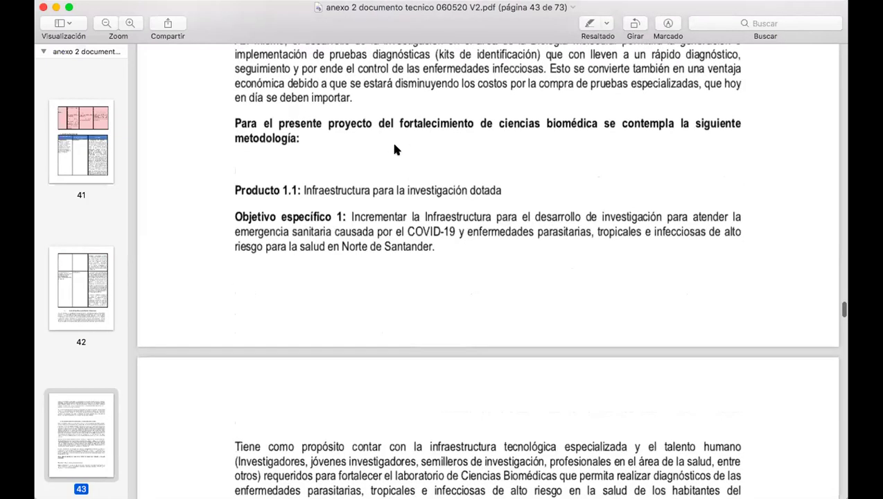
{"action": "scroll", "coordinate": [393, 148], "scroll_direction": "down", "scroll_amount": 1}
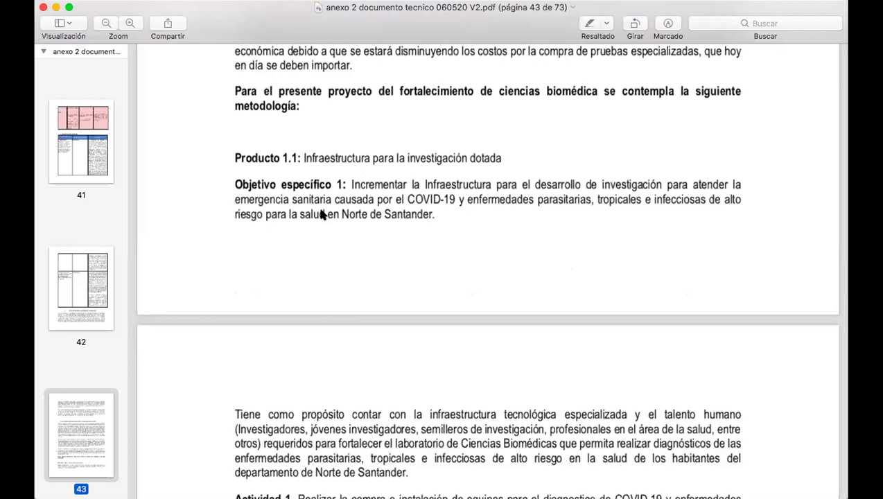
{"action": "scroll", "coordinate": [322, 213], "scroll_direction": "down", "scroll_amount": 7}
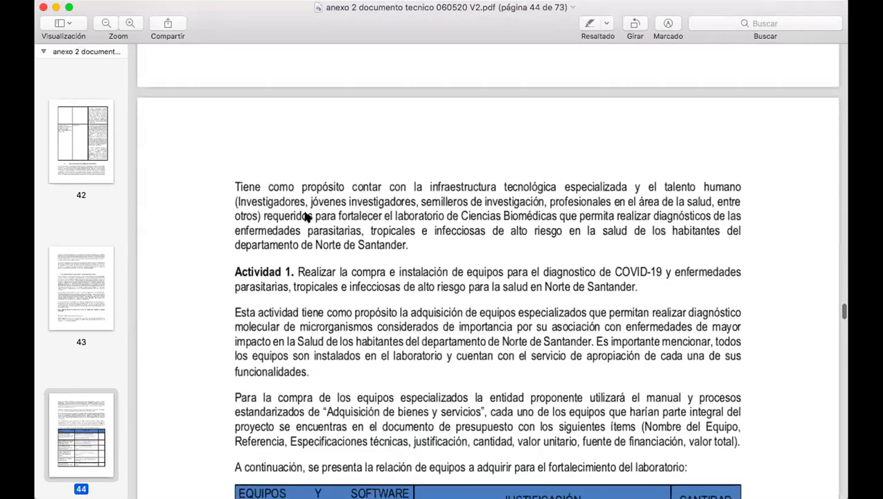
{"action": "scroll", "coordinate": [323, 321], "scroll_direction": "down", "scroll_amount": 5}
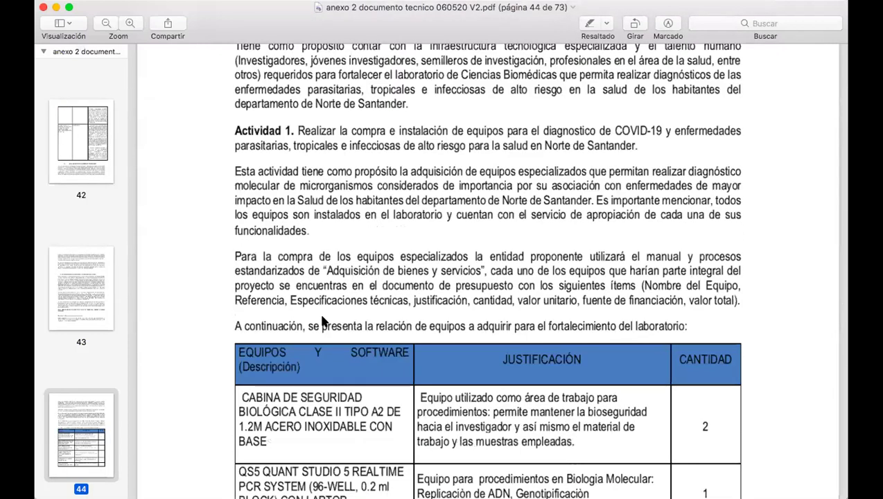
- Skim the Producto 1.1 tables of equipment, materials and supplies through to Actividad 3, Adquirir Mobiliario
{"action": "scroll", "coordinate": [335, 271], "scroll_direction": "down", "scroll_amount": 15}
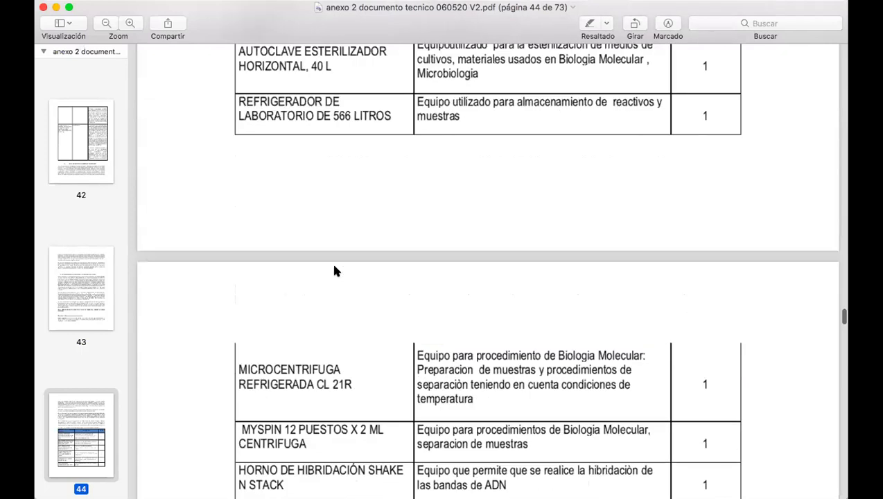
{"action": "scroll", "coordinate": [334, 271], "scroll_direction": "down", "scroll_amount": 20}
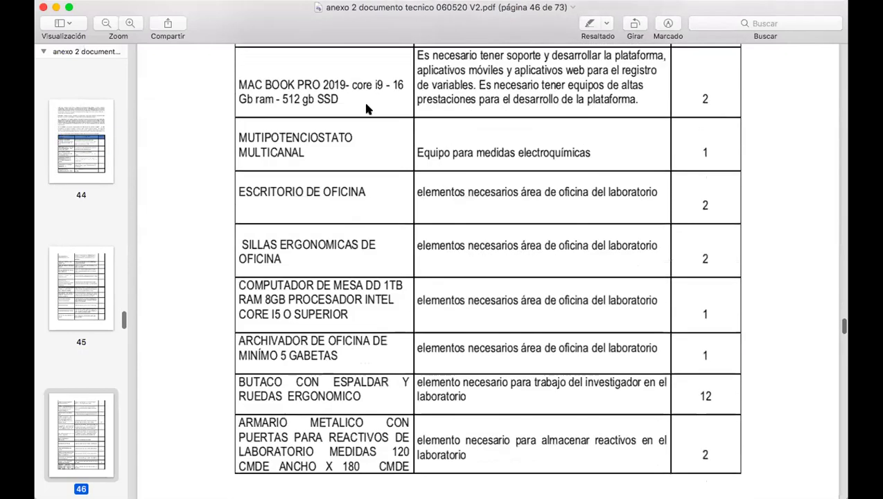
{"action": "scroll", "coordinate": [367, 109], "scroll_direction": "down", "scroll_amount": 20}
{"action": "scroll", "coordinate": [368, 102], "scroll_direction": "down", "scroll_amount": 20}
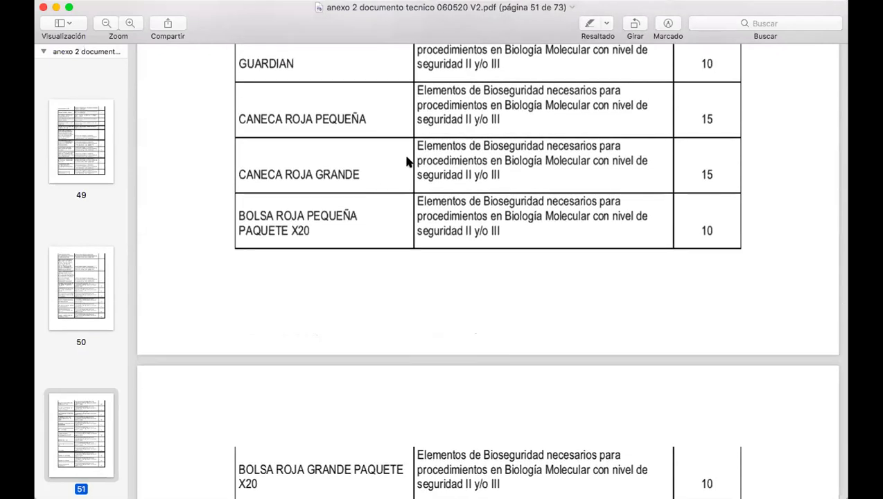
{"action": "scroll", "coordinate": [413, 115], "scroll_direction": "down", "scroll_amount": 20}
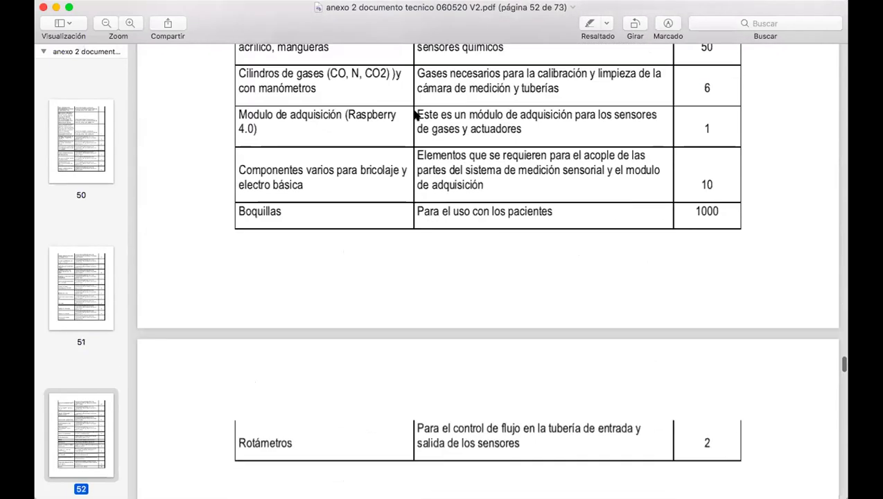
{"action": "scroll", "coordinate": [414, 115], "scroll_direction": "down", "scroll_amount": 10}
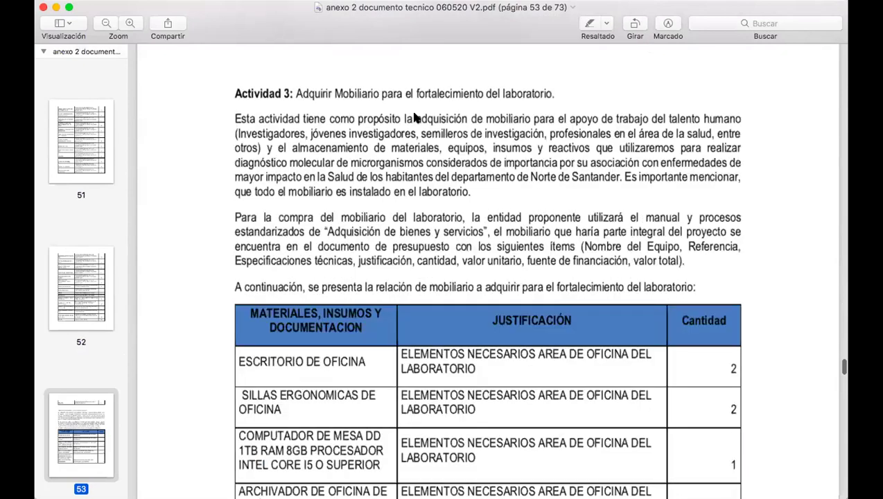
- Review the methodology for Objetivo Específico 2, covering the activities of Producto 2.1 and Producto 2.2, Documentos de planeación
{"action": "scroll", "coordinate": [416, 118], "scroll_direction": "down", "scroll_amount": 10}
{"action": "scroll", "coordinate": [416, 118], "scroll_direction": "down", "scroll_amount": 10}
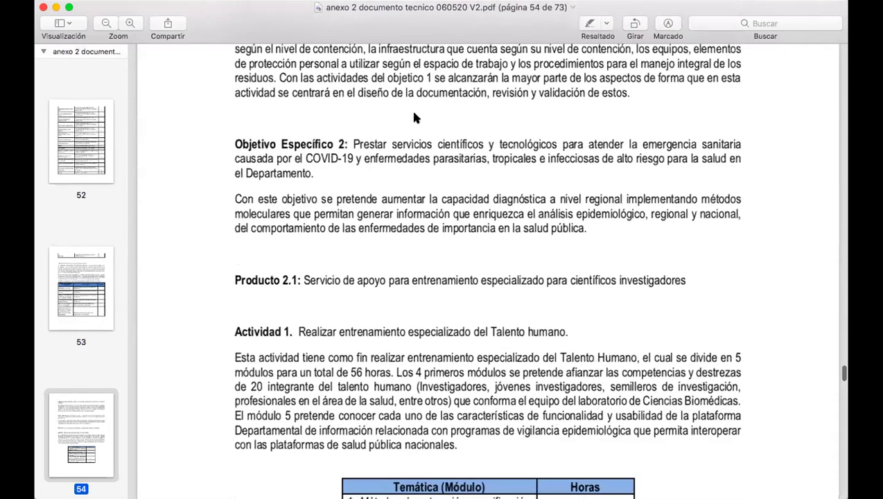
{"action": "scroll", "coordinate": [418, 114], "scroll_direction": "down", "scroll_amount": 10}
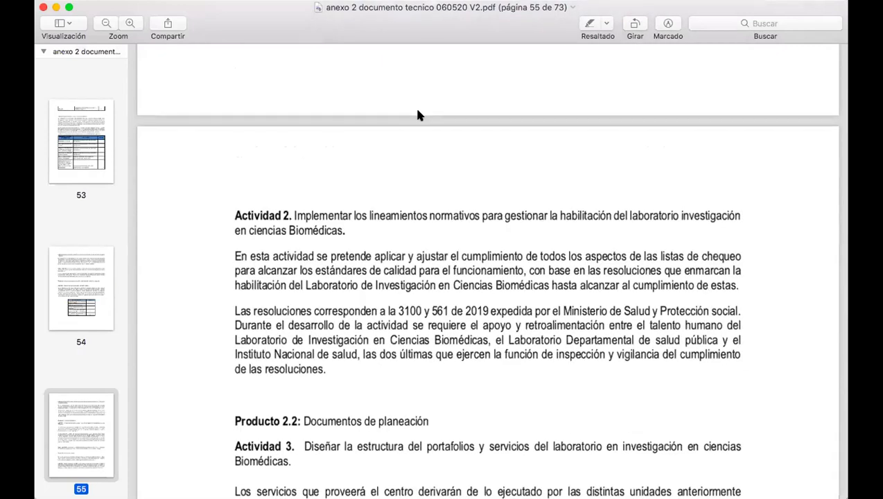
{"action": "scroll", "coordinate": [417, 115], "scroll_direction": "down", "scroll_amount": 5}
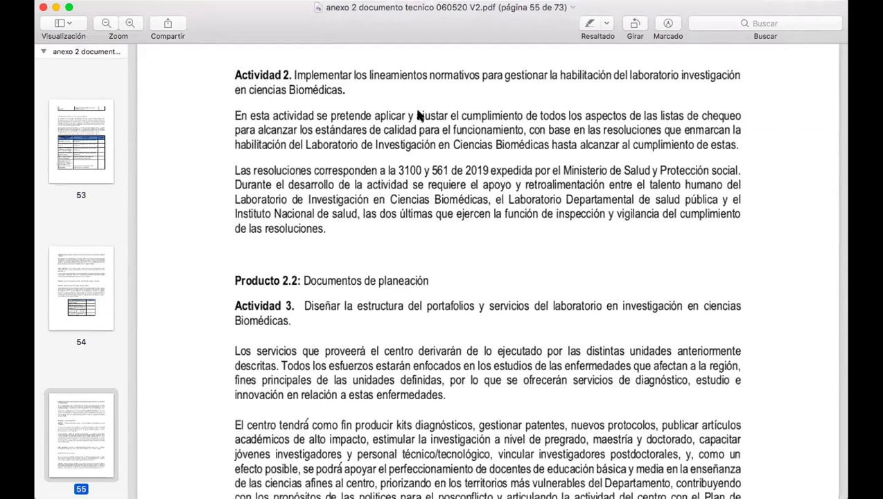
{"action": "scroll", "coordinate": [427, 117], "scroll_direction": "down", "scroll_amount": 2}
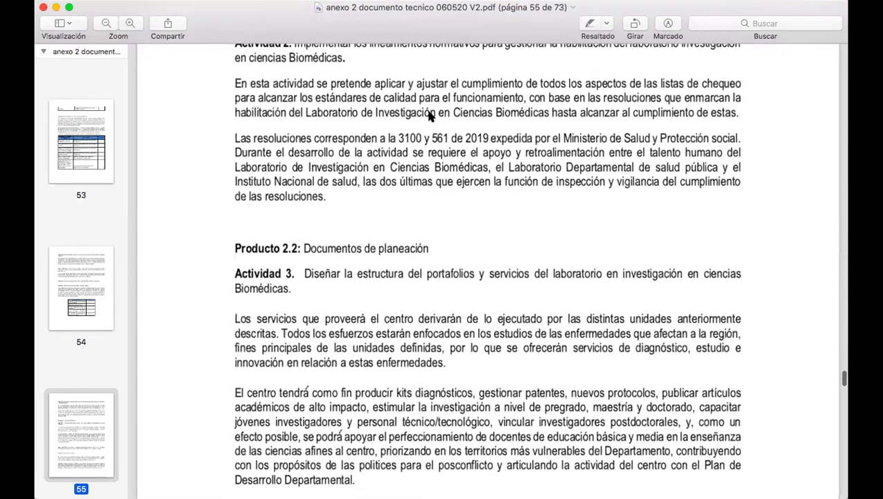
{"action": "scroll", "coordinate": [429, 116], "scroll_direction": "down", "scroll_amount": 4}
{"action": "scroll", "coordinate": [429, 104], "scroll_direction": "down", "scroll_amount": 1}
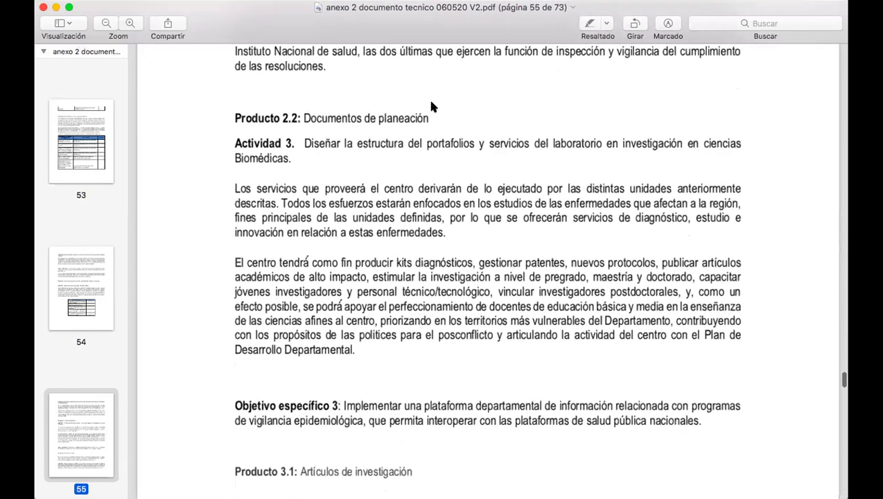
- Look through the Objetivo específico 3 methodology, from Producto 3.1 to the system pilot test in Actividad 4
{"action": "scroll", "coordinate": [430, 102], "scroll_direction": "down", "scroll_amount": 6}
{"action": "scroll", "coordinate": [431, 103], "scroll_direction": "down", "scroll_amount": 15}
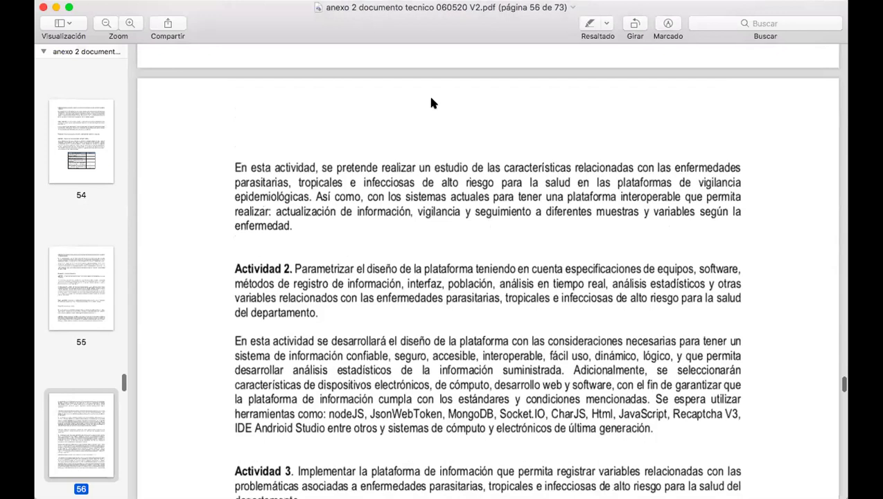
{"action": "scroll", "coordinate": [431, 103], "scroll_direction": "down", "scroll_amount": 20}
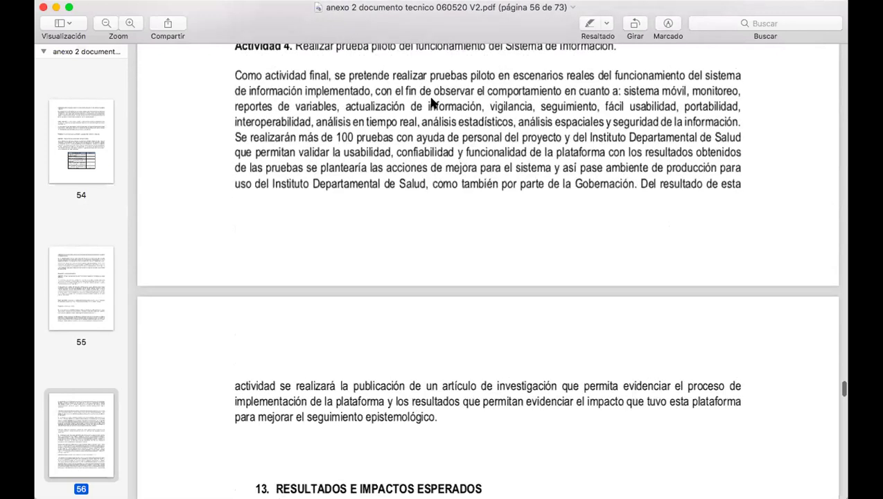
- Read section 13, Resultados e impactos esperados, covering the expected results for each of the three specific objectives
{"action": "scroll", "coordinate": [430, 103], "scroll_direction": "down", "scroll_amount": 11}
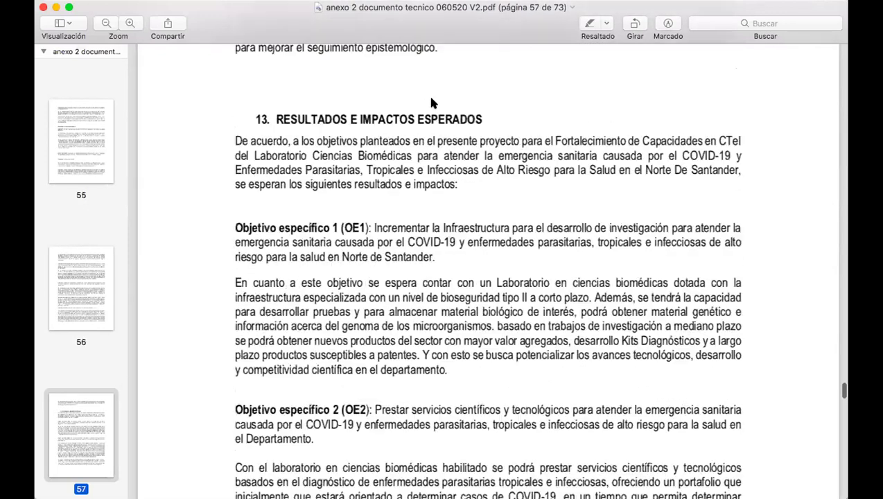
{"action": "scroll", "coordinate": [430, 103], "scroll_direction": "down", "scroll_amount": 1}
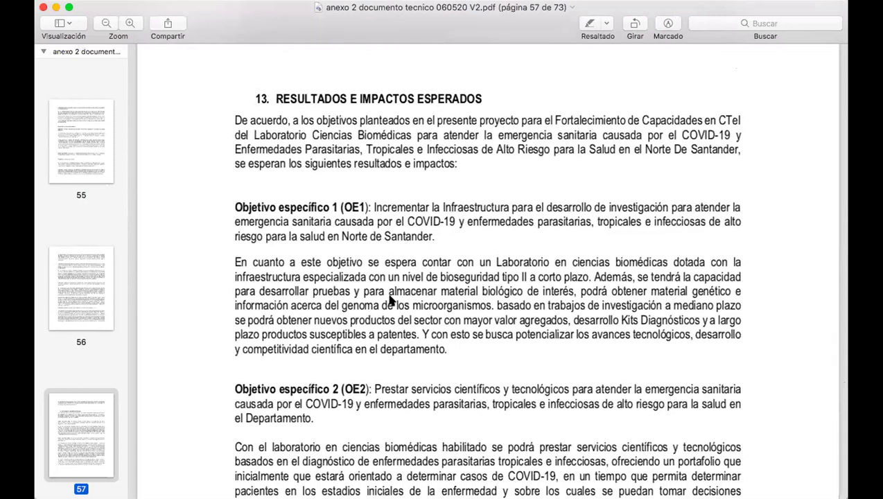
{"action": "scroll", "coordinate": [380, 125], "scroll_direction": "down", "scroll_amount": 2}
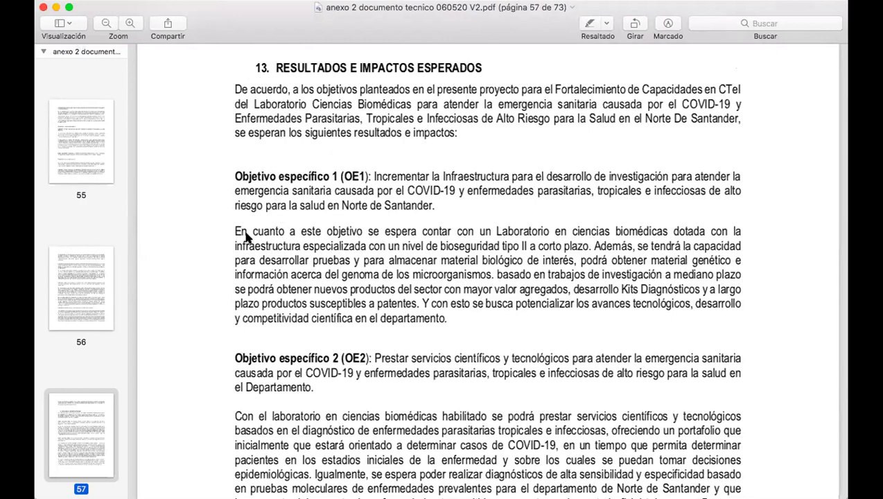
{"action": "scroll", "coordinate": [246, 236], "scroll_direction": "down", "scroll_amount": 3}
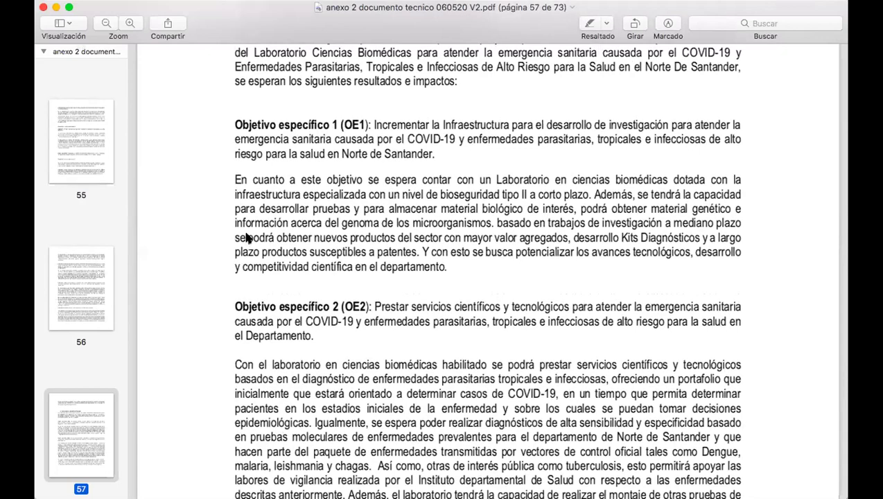
{"action": "scroll", "coordinate": [245, 237], "scroll_direction": "down", "scroll_amount": 3}
{"action": "scroll", "coordinate": [245, 238], "scroll_direction": "up", "scroll_amount": 10}
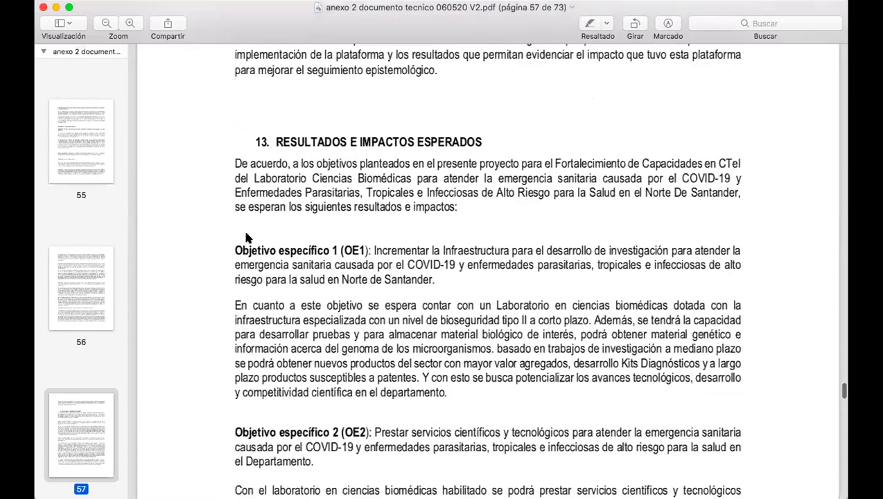
{"action": "scroll", "coordinate": [247, 238], "scroll_direction": "down", "scroll_amount": 1}
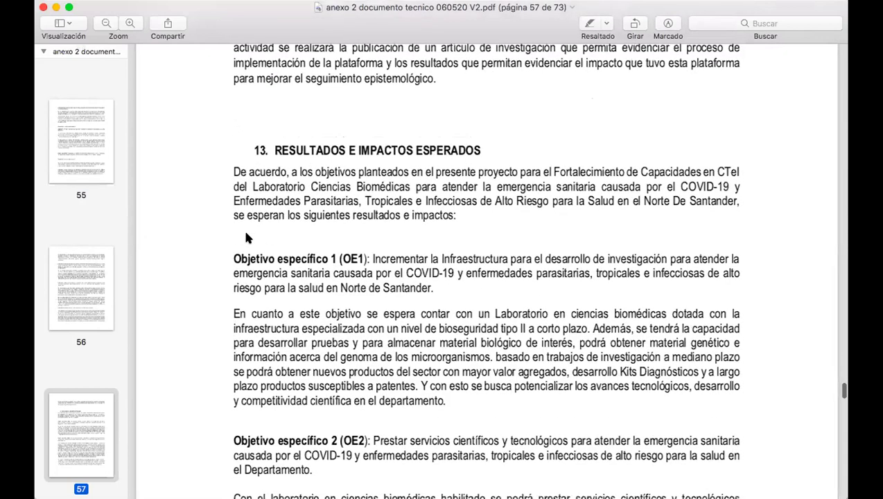
{"action": "scroll", "coordinate": [247, 226], "scroll_direction": "down", "scroll_amount": 10}
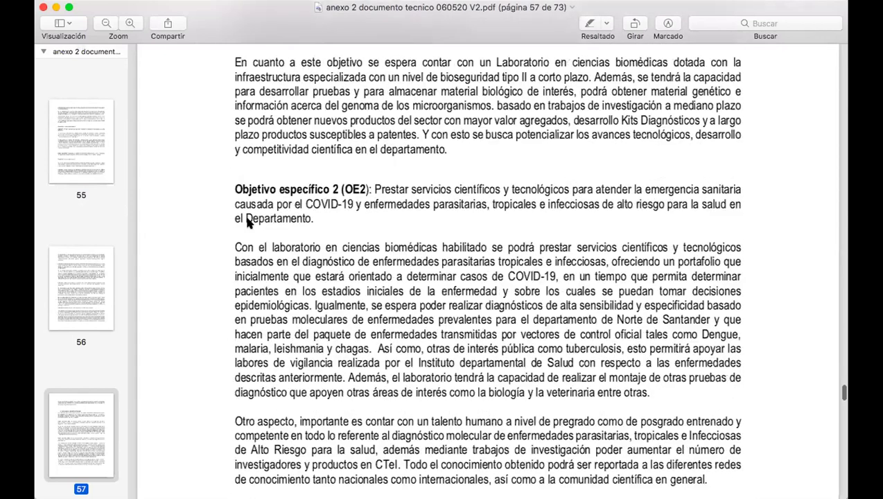
{"action": "scroll", "coordinate": [247, 222], "scroll_direction": "down", "scroll_amount": 10}
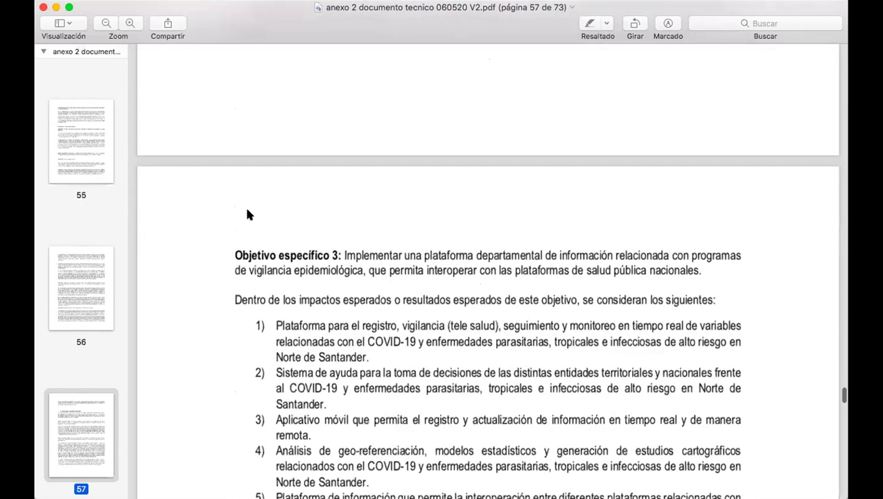
{"action": "scroll", "coordinate": [247, 211], "scroll_direction": "down", "scroll_amount": 7}
- Examine the section 14 Productos esperados table for OB1, including its column headings and each activity's cost, stage and critical path
{"action": "scroll", "coordinate": [246, 211], "scroll_direction": "down", "scroll_amount": 3}
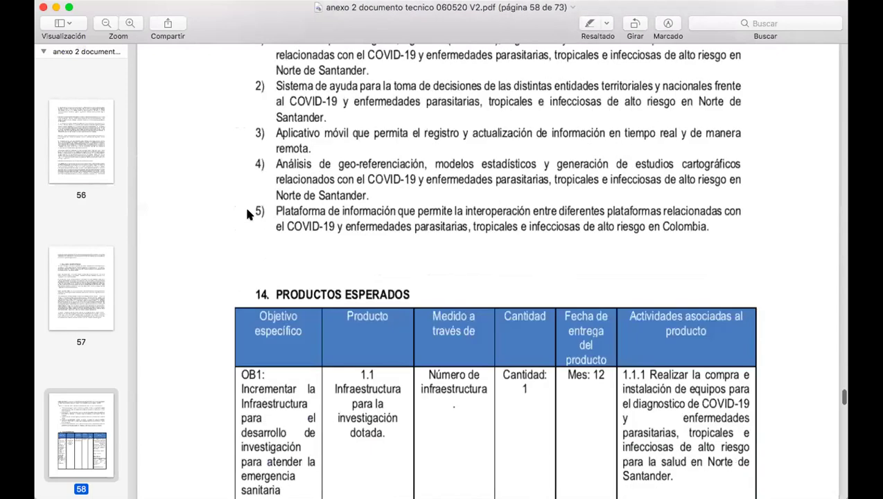
{"action": "scroll", "coordinate": [298, 153], "scroll_direction": "down", "scroll_amount": 5}
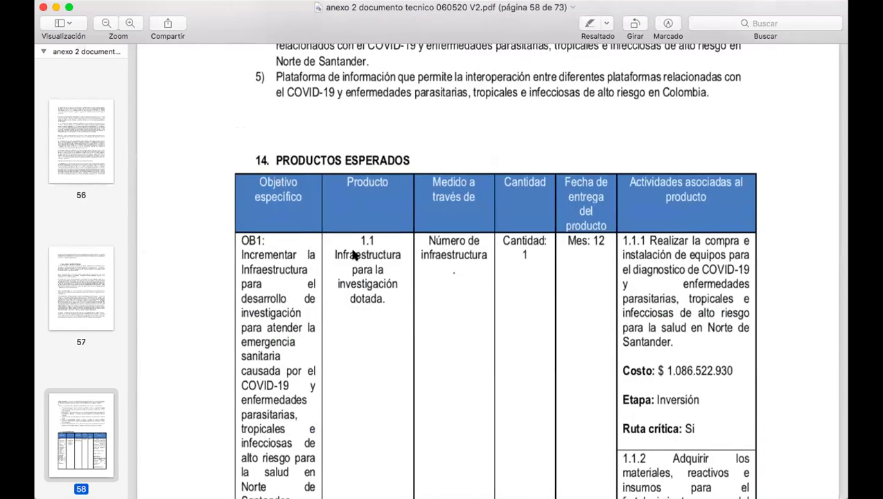
{"action": "scroll", "coordinate": [430, 409], "scroll_direction": "down", "scroll_amount": 1}
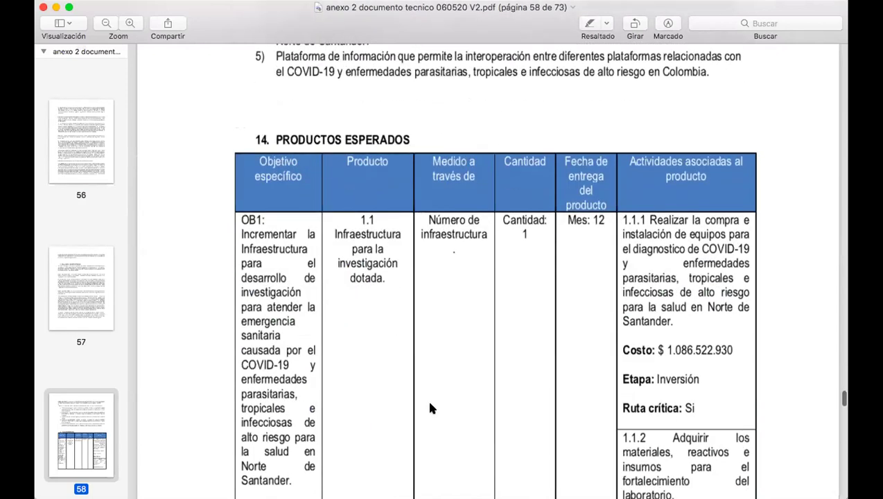
{"action": "scroll", "coordinate": [430, 409], "scroll_direction": "down", "scroll_amount": 3}
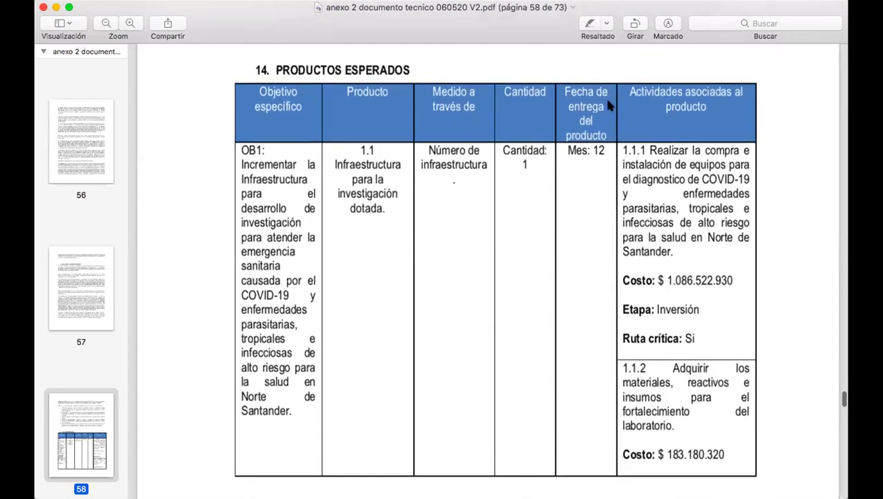
{"action": "scroll", "coordinate": [609, 105], "scroll_direction": "down", "scroll_amount": 2}
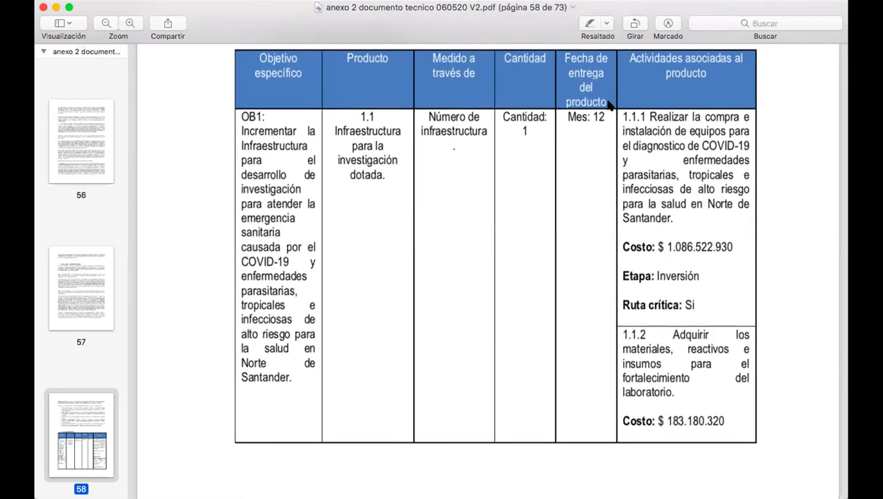
{"action": "scroll", "coordinate": [609, 106], "scroll_direction": "down", "scroll_amount": 8}
{"action": "scroll", "coordinate": [608, 104], "scroll_direction": "down", "scroll_amount": 10}
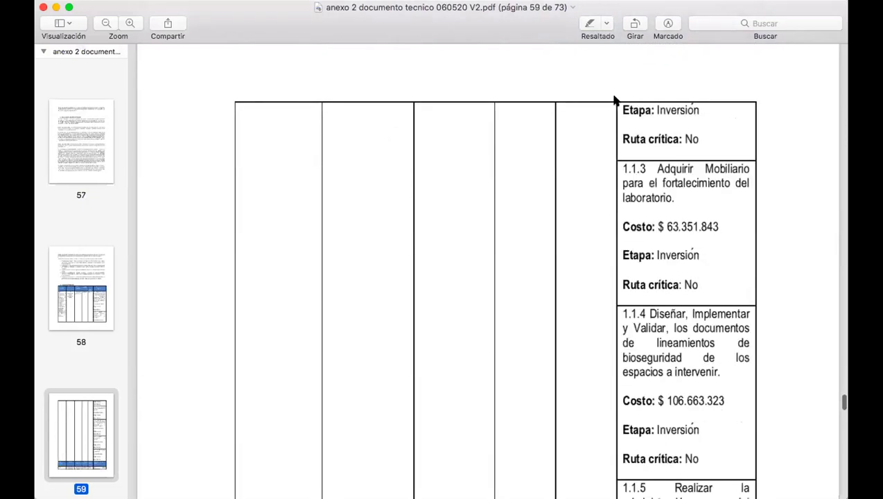
{"action": "scroll", "coordinate": [614, 100], "scroll_direction": "up", "scroll_amount": 1}
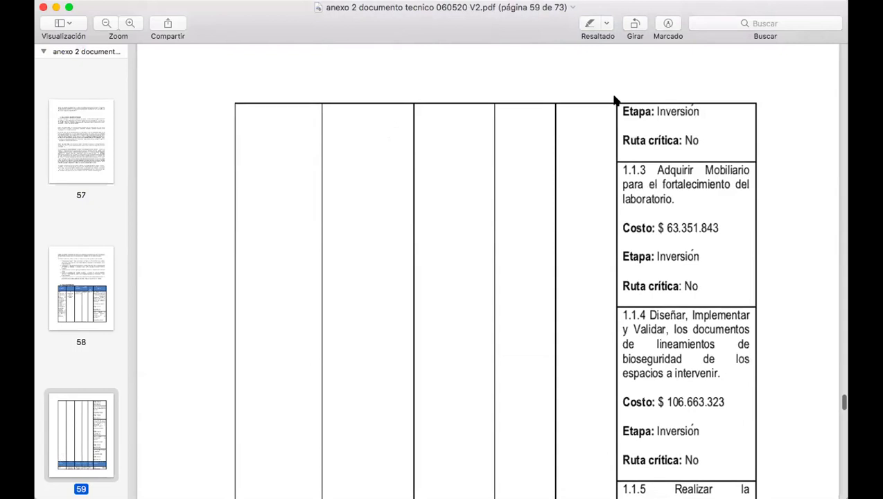
{"action": "scroll", "coordinate": [615, 101], "scroll_direction": "right", "scroll_amount": 1}
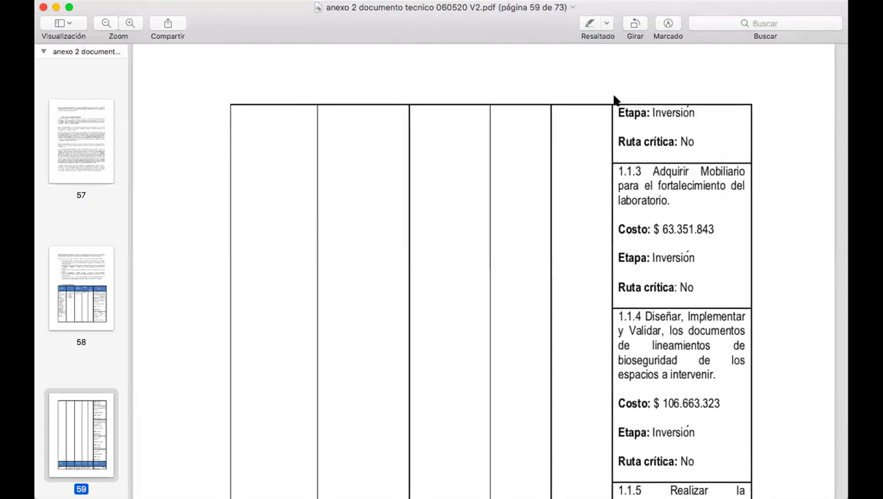
{"action": "scroll", "coordinate": [614, 100], "scroll_direction": "down", "scroll_amount": 4}
{"action": "scroll", "coordinate": [617, 96], "scroll_direction": "left", "scroll_amount": 1}
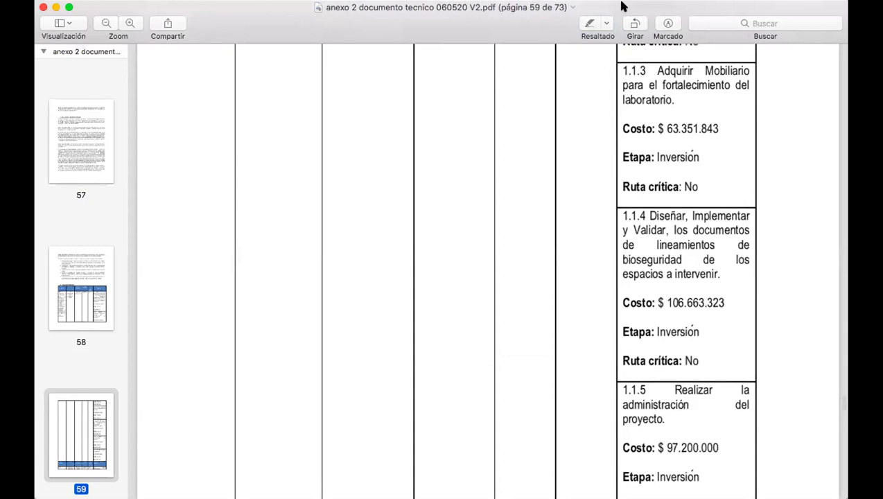
- Review the OE2 rows of the expected products table, covering products 2.1 and 2.2 and their associated activities
{"action": "scroll", "coordinate": [666, 217], "scroll_direction": "down", "scroll_amount": 8}
{"action": "scroll", "coordinate": [667, 217], "scroll_direction": "down", "scroll_amount": 6}
{"action": "scroll", "coordinate": [666, 214], "scroll_direction": "down", "scroll_amount": 7}
{"action": "scroll", "coordinate": [666, 213], "scroll_direction": "down", "scroll_amount": 6}
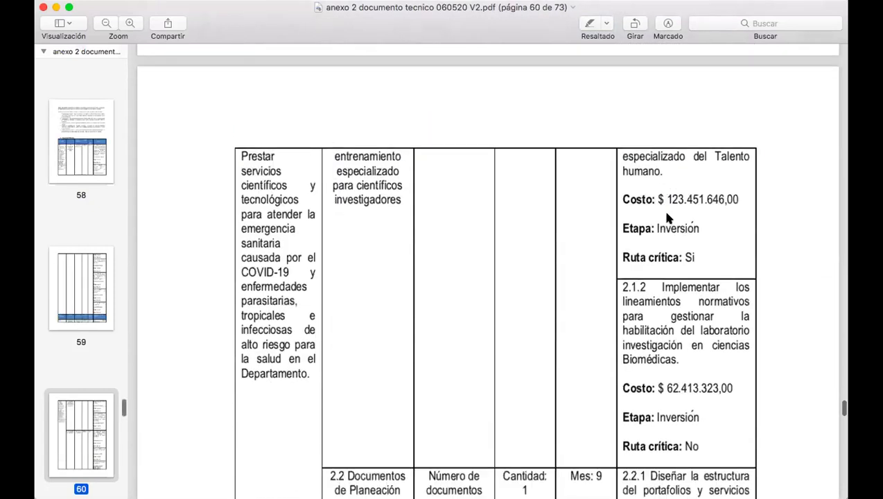
{"action": "scroll", "coordinate": [667, 219], "scroll_direction": "down", "scroll_amount": 7}
{"action": "scroll", "coordinate": [667, 217], "scroll_direction": "down", "scroll_amount": 6}
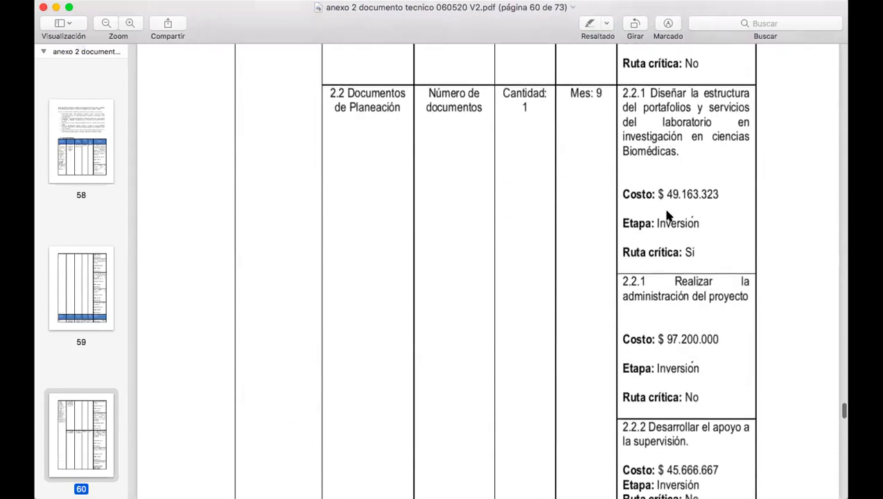
{"action": "scroll", "coordinate": [666, 217], "scroll_direction": "down", "scroll_amount": 3}
- Return to the start of the Productos esperados table and recheck product 1.1 and its activities through 1.1.6
{"action": "scroll", "coordinate": [506, 311], "scroll_direction": "up", "scroll_amount": 15}
{"action": "scroll", "coordinate": [506, 312], "scroll_direction": "up", "scroll_amount": 10}
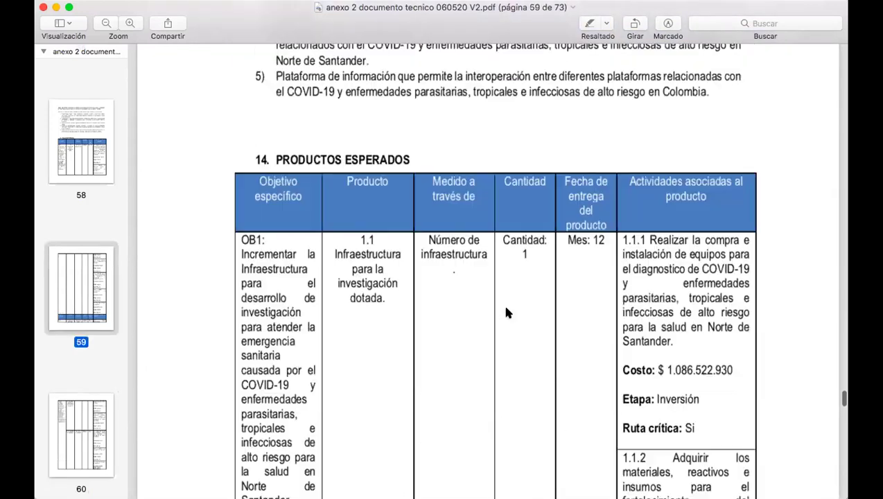
{"action": "scroll", "coordinate": [506, 313], "scroll_direction": "down", "scroll_amount": 3}
{"action": "scroll", "coordinate": [506, 313], "scroll_direction": "down", "scroll_amount": 5}
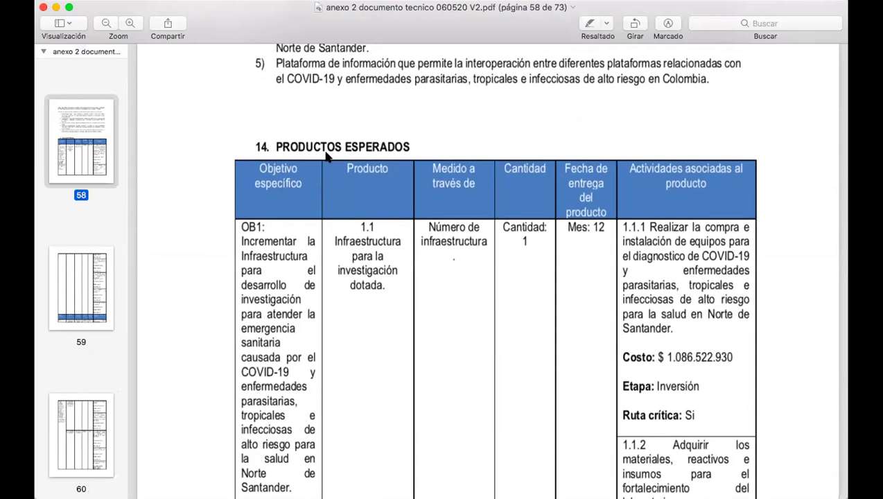
{"action": "scroll", "coordinate": [328, 157], "scroll_direction": "down", "scroll_amount": 15}
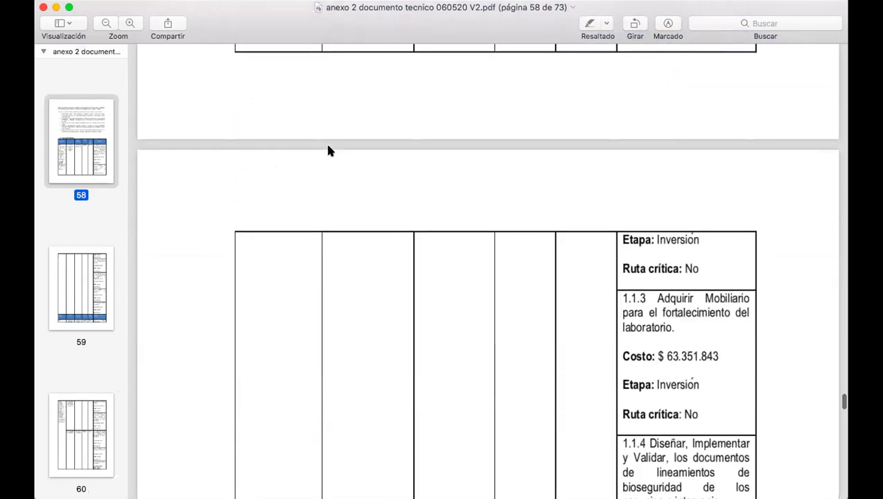
{"action": "scroll", "coordinate": [328, 151], "scroll_direction": "down", "scroll_amount": 7}
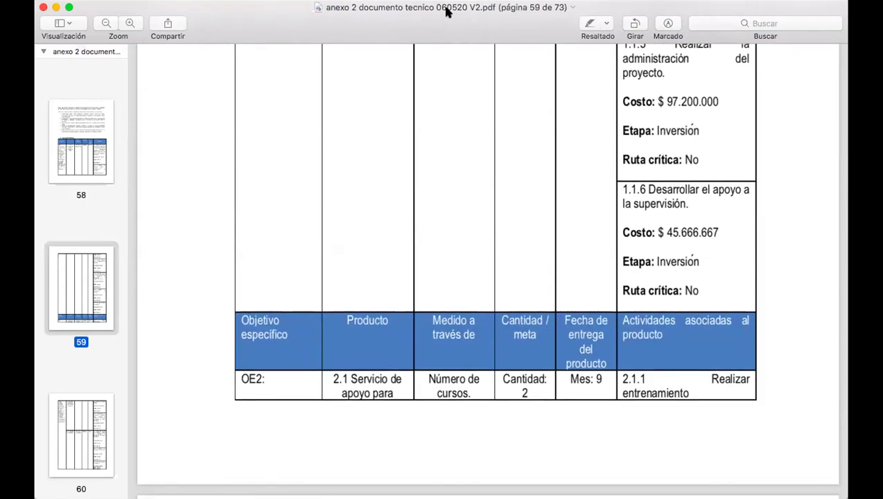
- Review the remaining OE2 and OE3 rows of the expected products table, including activities 3.1.1 through 3.5
{"action": "scroll", "coordinate": [458, 248], "scroll_direction": "down", "scroll_amount": 16}
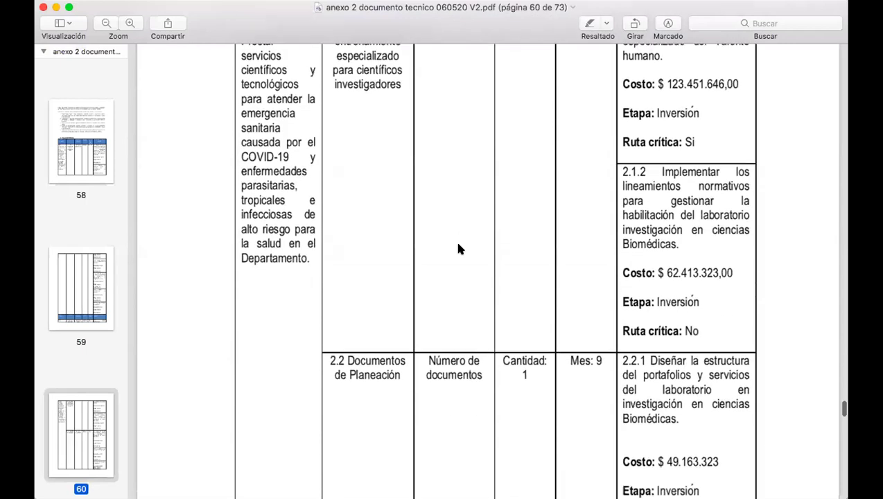
{"action": "scroll", "coordinate": [457, 249], "scroll_direction": "down", "scroll_amount": 20}
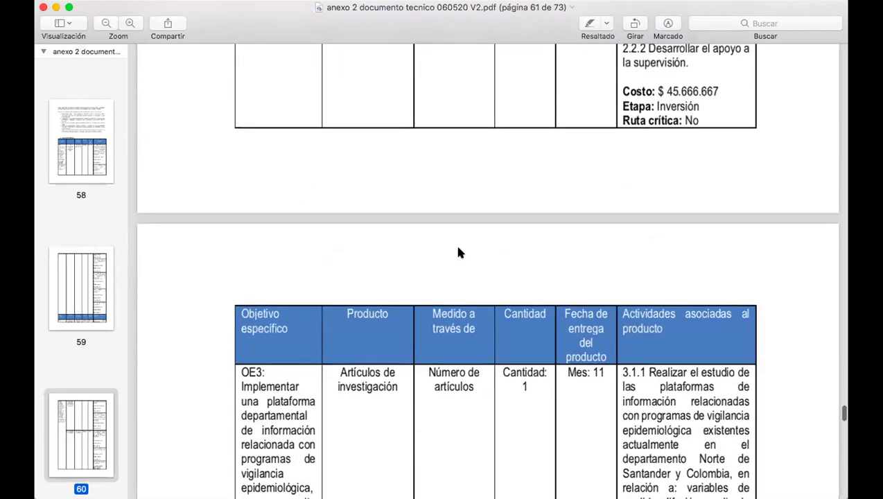
{"action": "scroll", "coordinate": [457, 253], "scroll_direction": "down", "scroll_amount": 20}
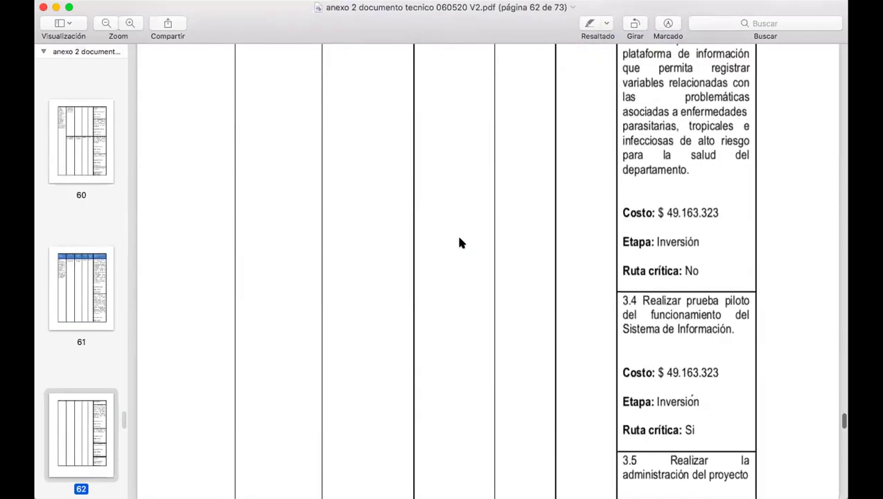
{"action": "scroll", "coordinate": [452, 254], "scroll_direction": "down", "scroll_amount": 10}
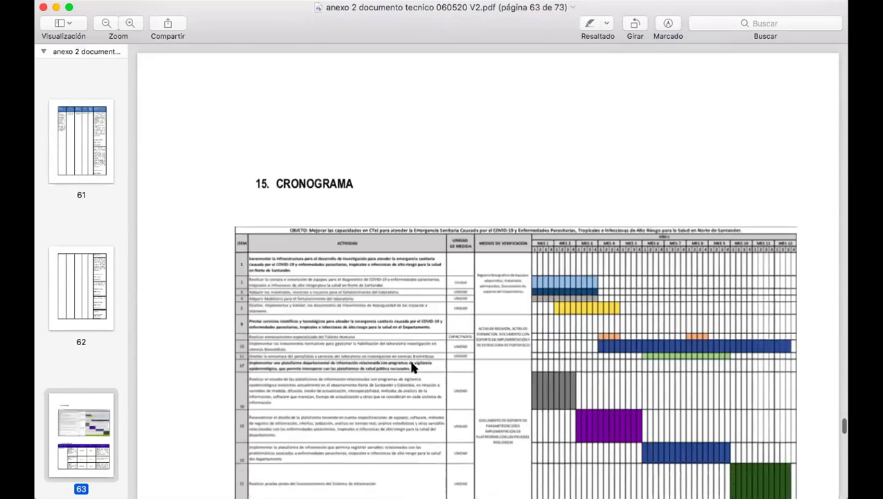
- Examine the section 15 Cronograma, covering its activities, verification means and monthly bars, and cross-check it against the OE3 products table
{"action": "scroll", "coordinate": [413, 367], "scroll_direction": "down", "scroll_amount": 5}
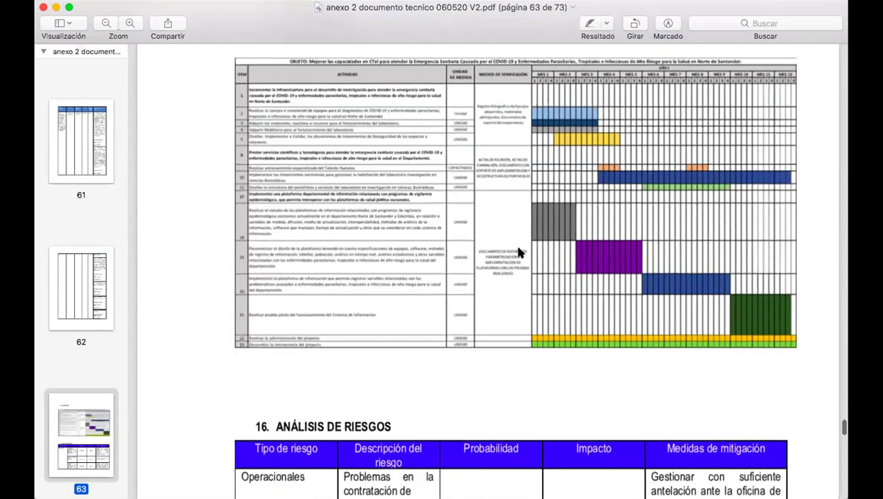
{"action": "scroll", "coordinate": [545, 217], "scroll_direction": "up", "scroll_amount": 4}
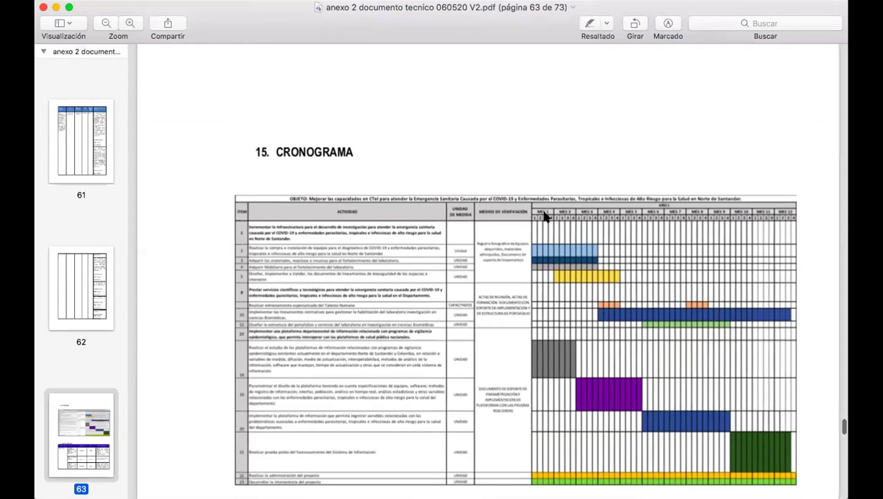
{"action": "scroll", "coordinate": [544, 217], "scroll_direction": "up", "scroll_amount": 10}
{"action": "scroll", "coordinate": [544, 217], "scroll_direction": "down", "scroll_amount": 14}
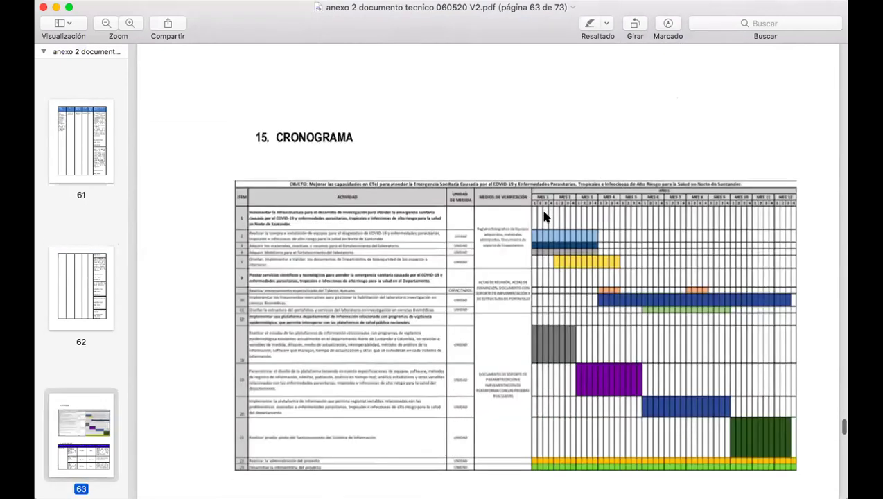
{"action": "scroll", "coordinate": [546, 217], "scroll_direction": "up", "scroll_amount": 15}
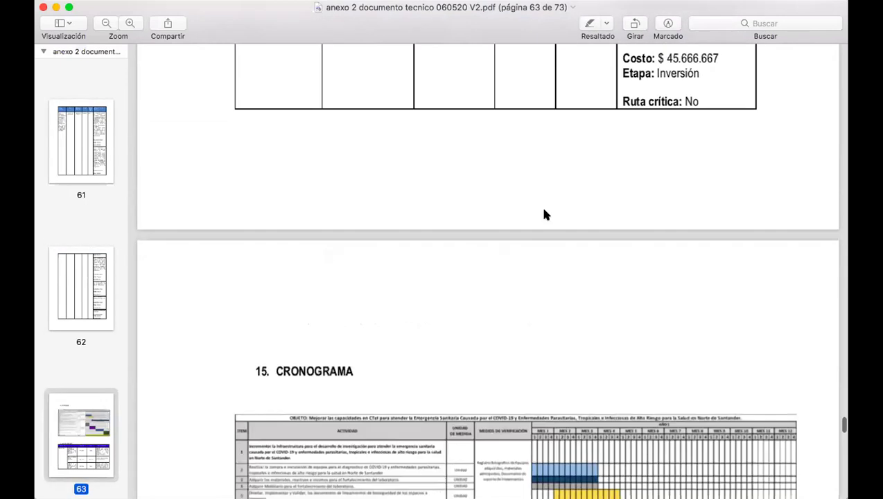
{"action": "scroll", "coordinate": [544, 215], "scroll_direction": "up", "scroll_amount": 20}
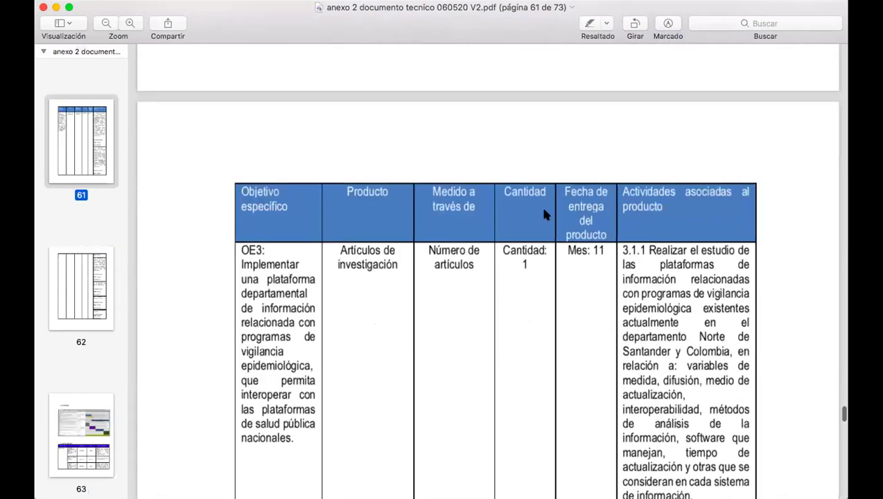
{"action": "scroll", "coordinate": [563, 156], "scroll_direction": "down", "scroll_amount": 20}
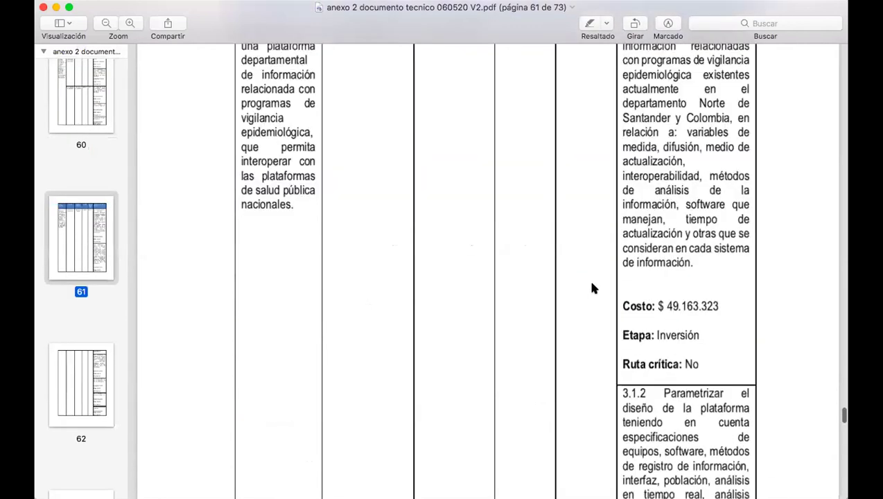
{"action": "scroll", "coordinate": [591, 287], "scroll_direction": "down", "scroll_amount": 20}
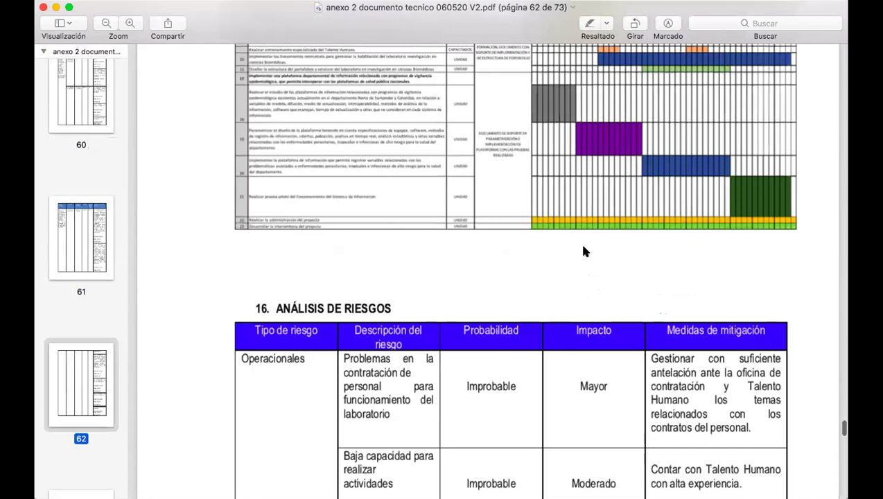
{"action": "scroll", "coordinate": [584, 251], "scroll_direction": "up", "scroll_amount": 10}
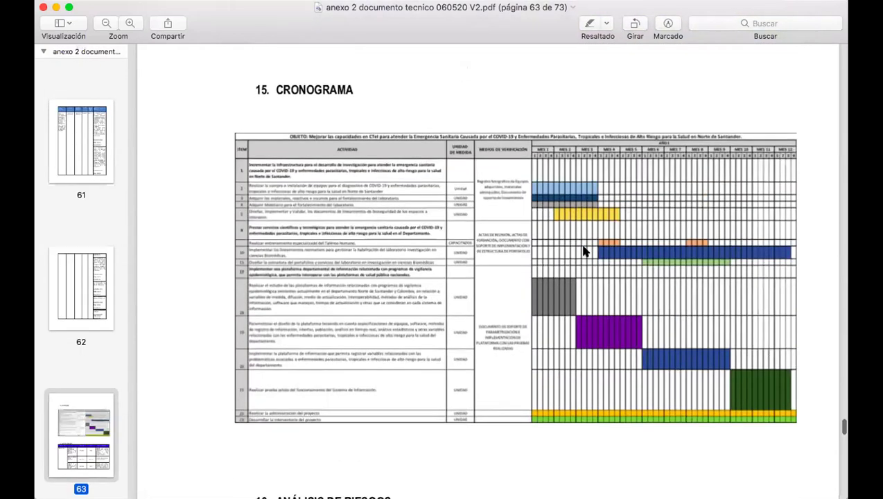
{"action": "scroll", "coordinate": [585, 251], "scroll_direction": "down", "scroll_amount": 3}
{"action": "scroll", "coordinate": [552, 217], "scroll_direction": "up", "scroll_amount": 3}
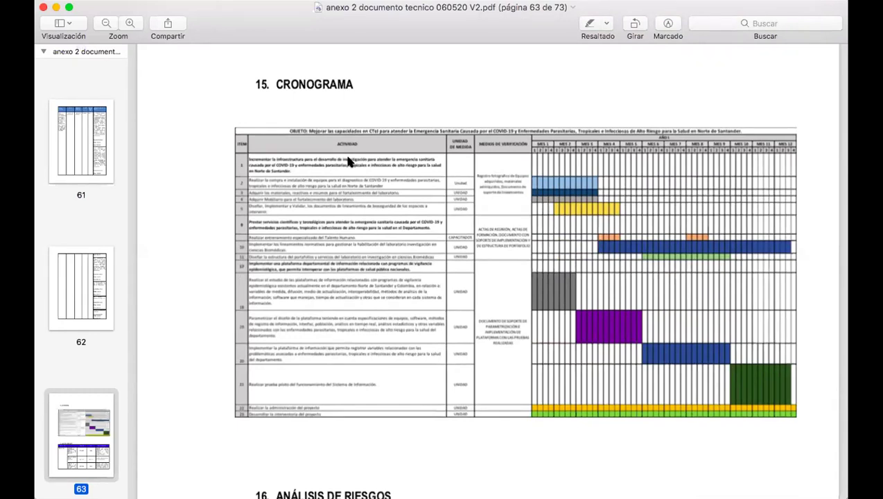
- Read the section 16 Análisis de riesgos table, covering each risk type's description, probability, impact and mitigation measures
{"action": "scroll", "coordinate": [349, 161], "scroll_direction": "down", "scroll_amount": 10}
{"action": "scroll", "coordinate": [348, 161], "scroll_direction": "down", "scroll_amount": 5}
{"action": "scroll", "coordinate": [349, 161], "scroll_direction": "up", "scroll_amount": 1}
{"action": "scroll", "coordinate": [348, 161], "scroll_direction": "down", "scroll_amount": 3}
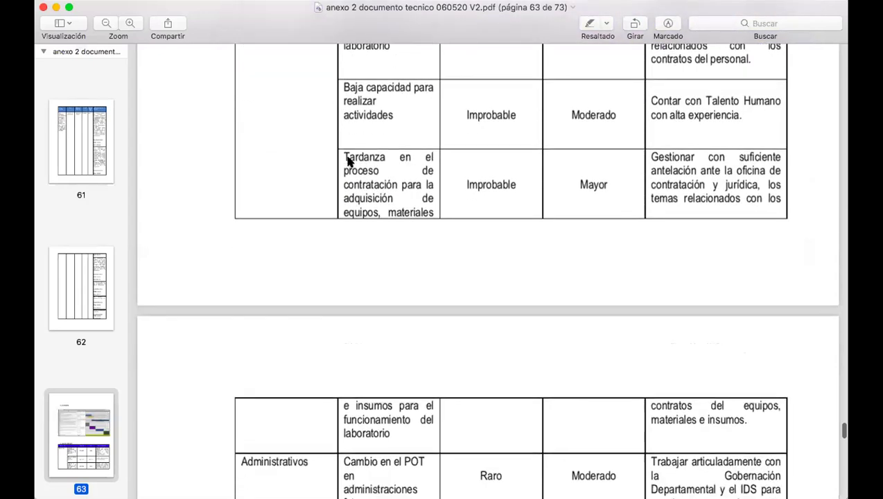
{"action": "scroll", "coordinate": [349, 161], "scroll_direction": "down", "scroll_amount": 4}
{"action": "scroll", "coordinate": [349, 161], "scroll_direction": "down", "scroll_amount": 1}
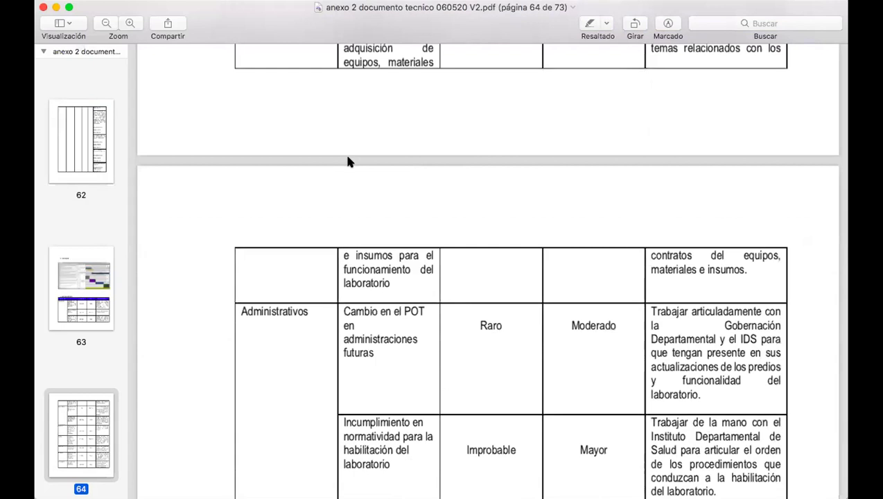
{"action": "scroll", "coordinate": [348, 161], "scroll_direction": "up", "scroll_amount": 10}
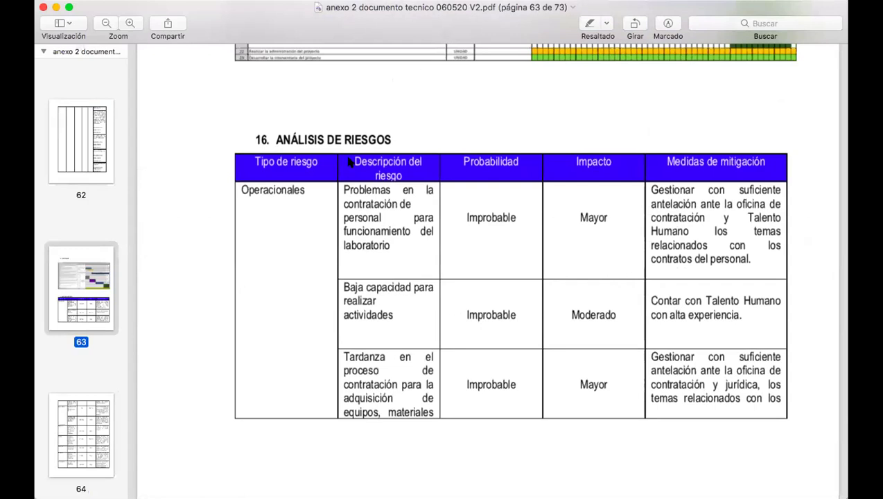
{"action": "scroll", "coordinate": [350, 161], "scroll_direction": "down", "scroll_amount": 15}
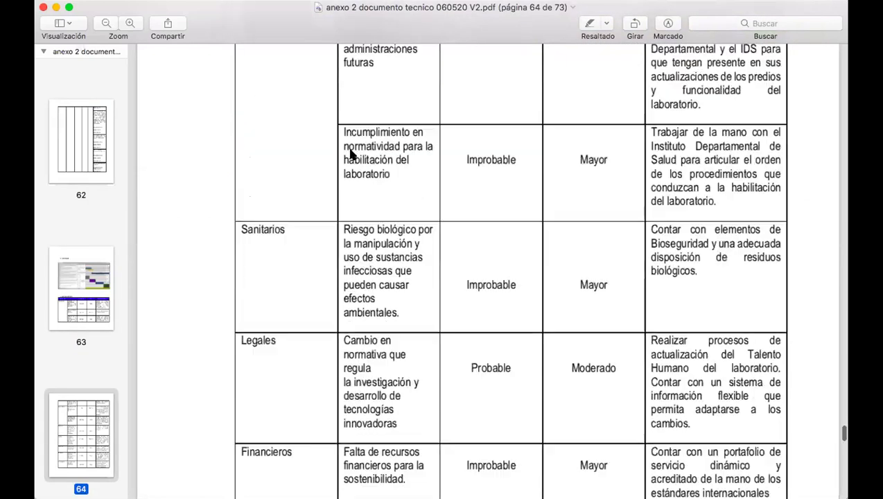
- Examine the section 17 Indicadores de gestión table, including each indicator's code, target, source type and delivery date
{"action": "scroll", "coordinate": [351, 154], "scroll_direction": "down", "scroll_amount": 15}
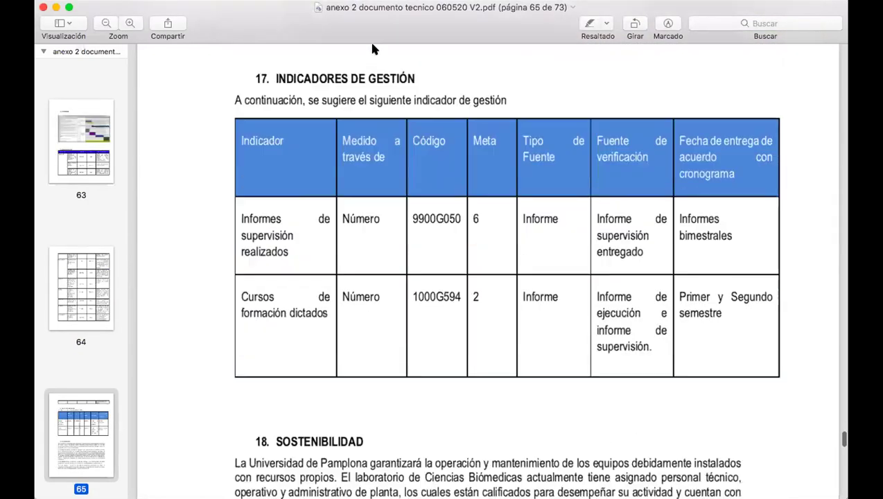
{"action": "scroll", "coordinate": [395, 208], "scroll_direction": "down", "scroll_amount": 3}
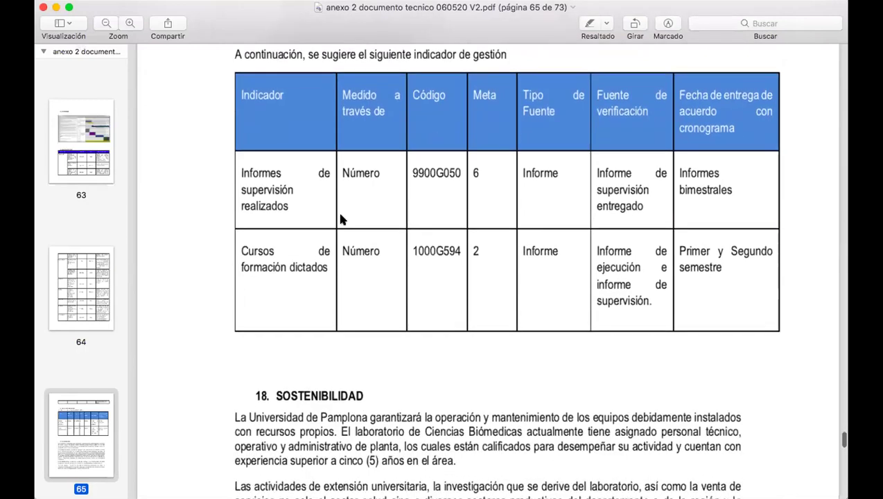
{"action": "scroll", "coordinate": [538, 372], "scroll_direction": "down", "scroll_amount": 4}
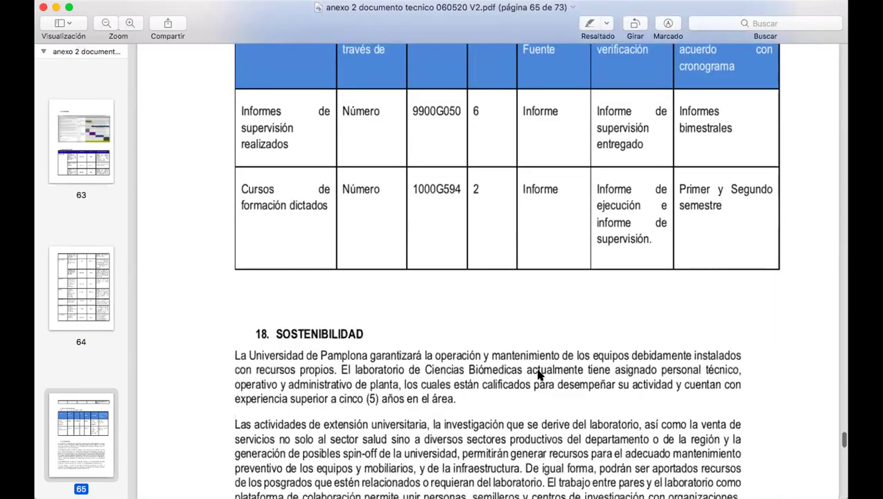
- Read section 18, Sostenibilidad, on how the laboratory's operation, maintenance and equipment warranties are sustained
{"action": "scroll", "coordinate": [539, 371], "scroll_direction": "down", "scroll_amount": 20}
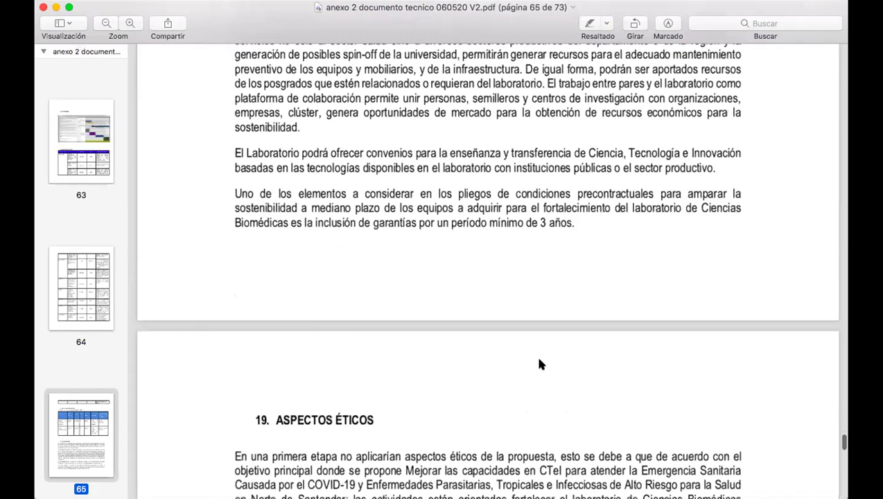
{"action": "scroll", "coordinate": [541, 364], "scroll_direction": "down", "scroll_amount": 5}
{"action": "scroll", "coordinate": [541, 364], "scroll_direction": "up", "scroll_amount": 10}
{"action": "scroll", "coordinate": [540, 360], "scroll_direction": "up", "scroll_amount": 8}
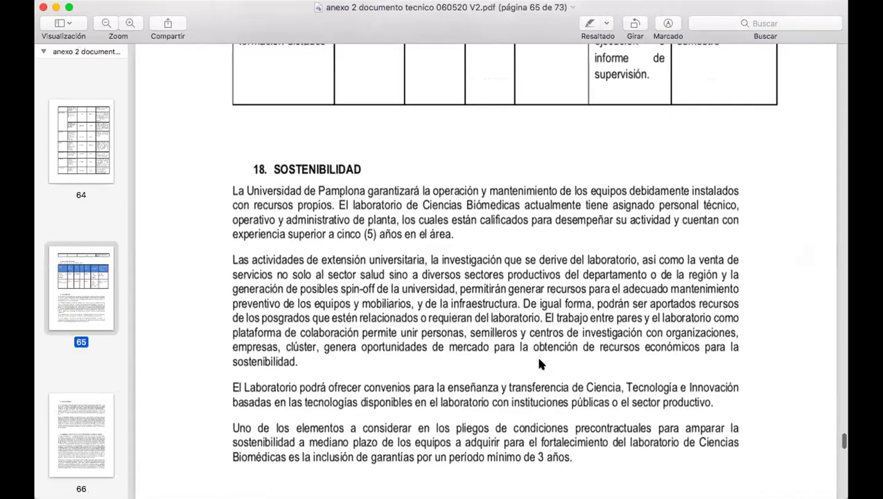
{"action": "scroll", "coordinate": [539, 361], "scroll_direction": "down", "scroll_amount": 2}
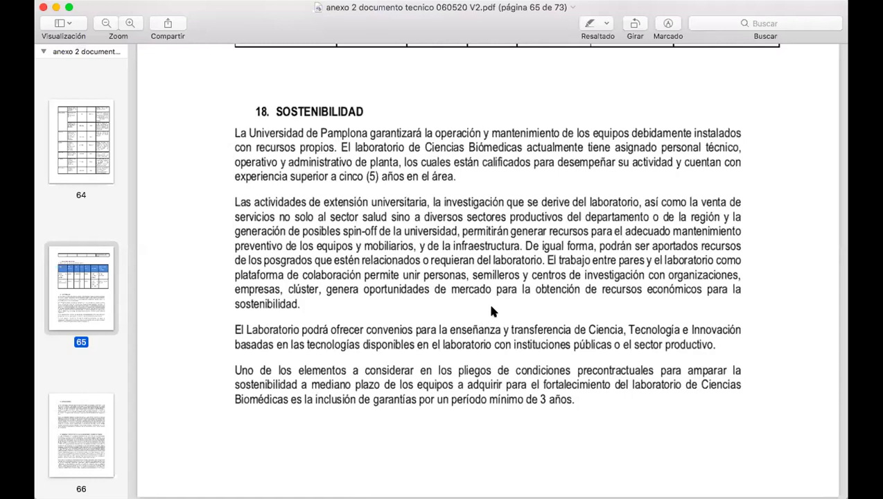
{"action": "scroll", "coordinate": [491, 309], "scroll_direction": "down", "scroll_amount": 3}
{"action": "scroll", "coordinate": [492, 310], "scroll_direction": "down", "scroll_amount": 8}
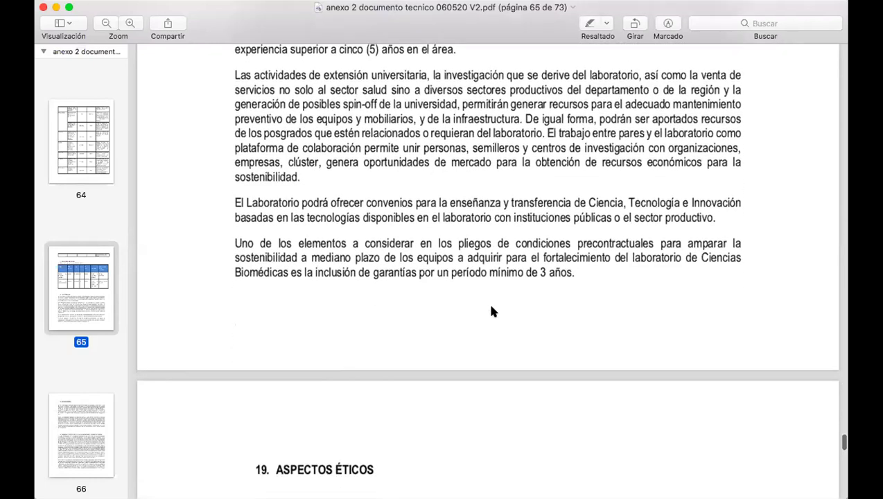
- Read section 19, Aspectos éticos, including the paragraph on the law that applies to diagnostic tests
{"action": "scroll", "coordinate": [491, 308], "scroll_direction": "down", "scroll_amount": 3}
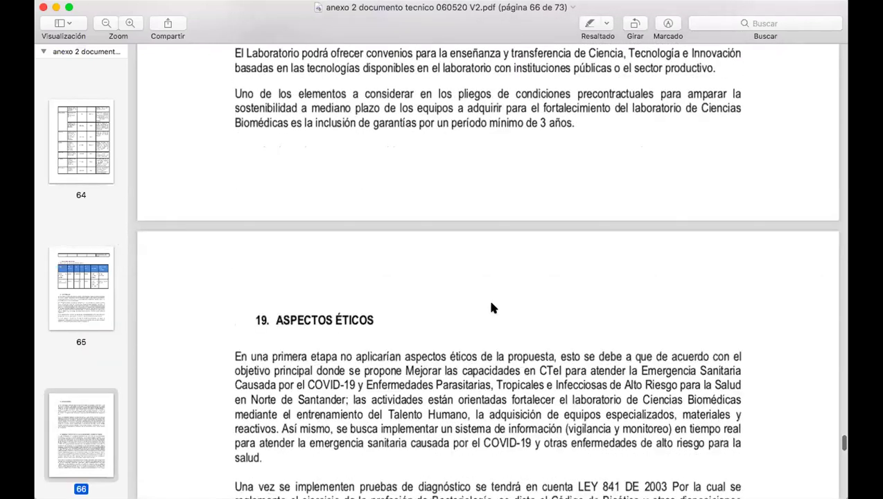
{"action": "scroll", "coordinate": [491, 308], "scroll_direction": "down", "scroll_amount": 10}
{"action": "scroll", "coordinate": [430, 224], "scroll_direction": "up", "scroll_amount": 4}
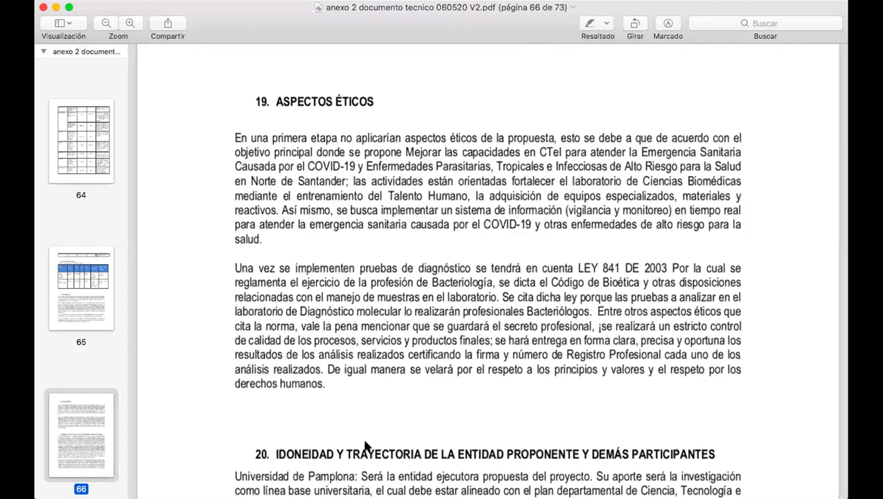
- Review section 20 on the suitability and track record of Universidad de Pamplona, its research groups and the Departamento de Norte de Santander
{"action": "scroll", "coordinate": [366, 445], "scroll_direction": "down", "scroll_amount": 10}
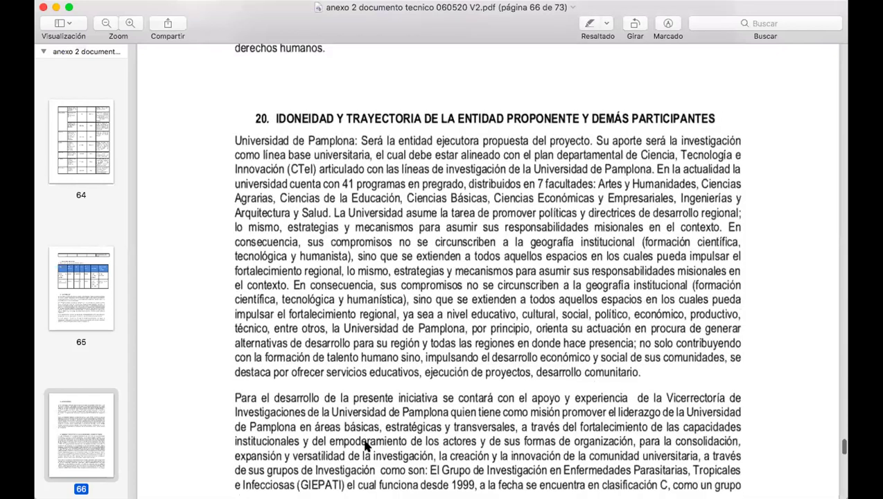
{"action": "scroll", "coordinate": [366, 446], "scroll_direction": "down", "scroll_amount": 3}
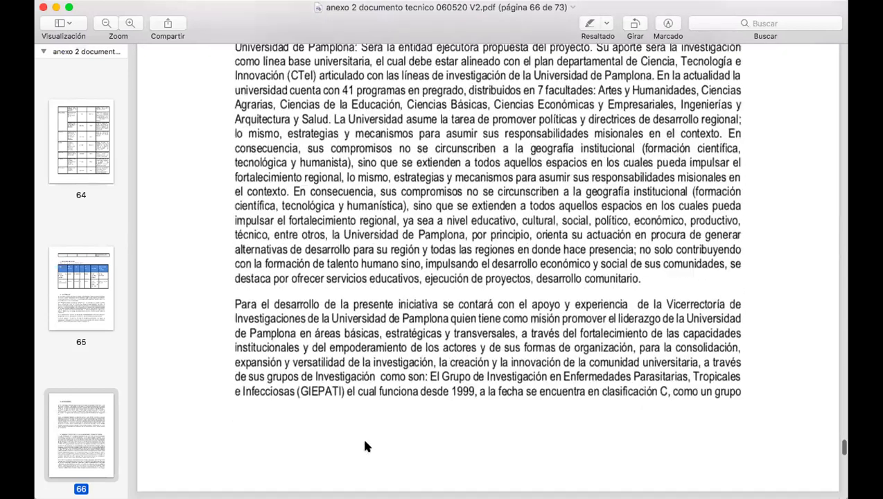
{"action": "scroll", "coordinate": [365, 446], "scroll_direction": "down", "scroll_amount": 10}
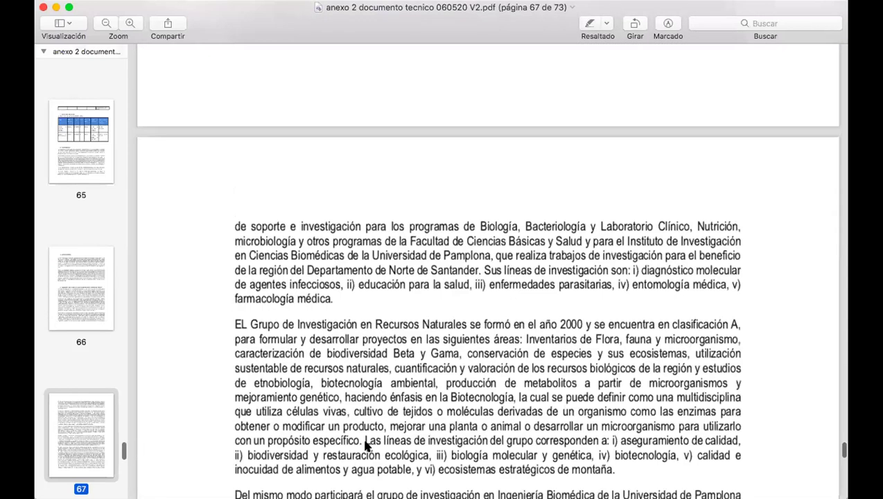
{"action": "scroll", "coordinate": [365, 445], "scroll_direction": "down", "scroll_amount": 5}
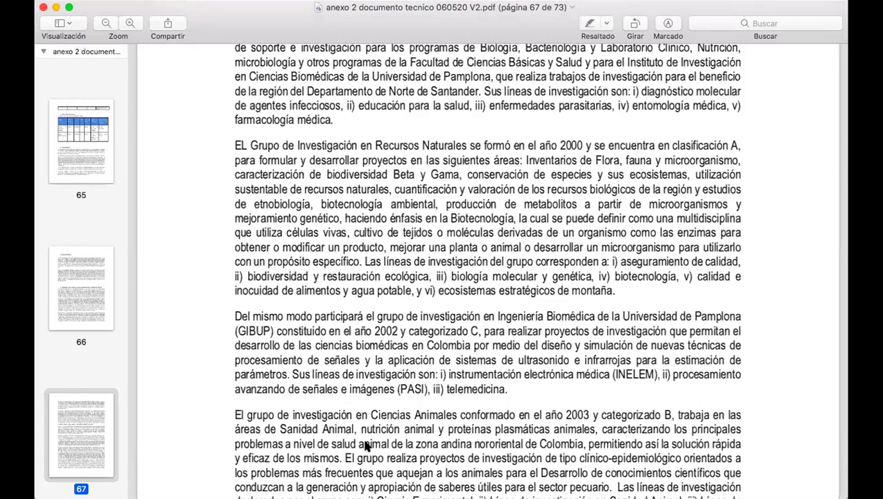
{"action": "scroll", "coordinate": [365, 446], "scroll_direction": "down", "scroll_amount": 1}
{"action": "scroll", "coordinate": [369, 393], "scroll_direction": "down", "scroll_amount": 1}
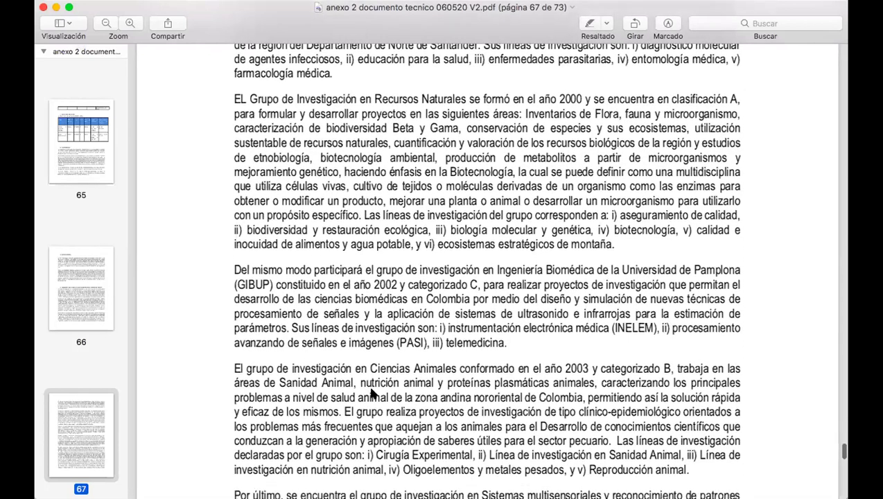
{"action": "scroll", "coordinate": [371, 392], "scroll_direction": "down", "scroll_amount": 10}
{"action": "scroll", "coordinate": [374, 385], "scroll_direction": "down", "scroll_amount": 3}
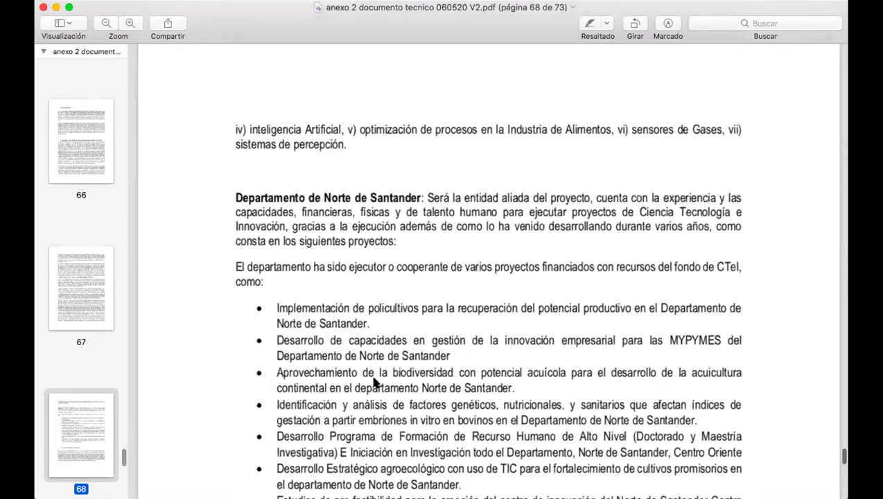
- Read section 21 on licences and permits and examine the section 22 budget summary of funding sources
{"action": "scroll", "coordinate": [380, 374], "scroll_direction": "down", "scroll_amount": 10}
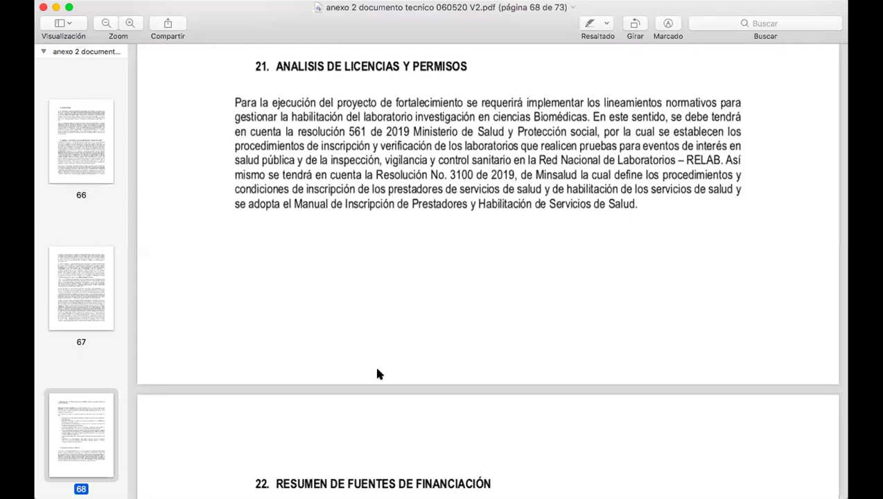
{"action": "scroll", "coordinate": [380, 374], "scroll_direction": "down", "scroll_amount": 10}
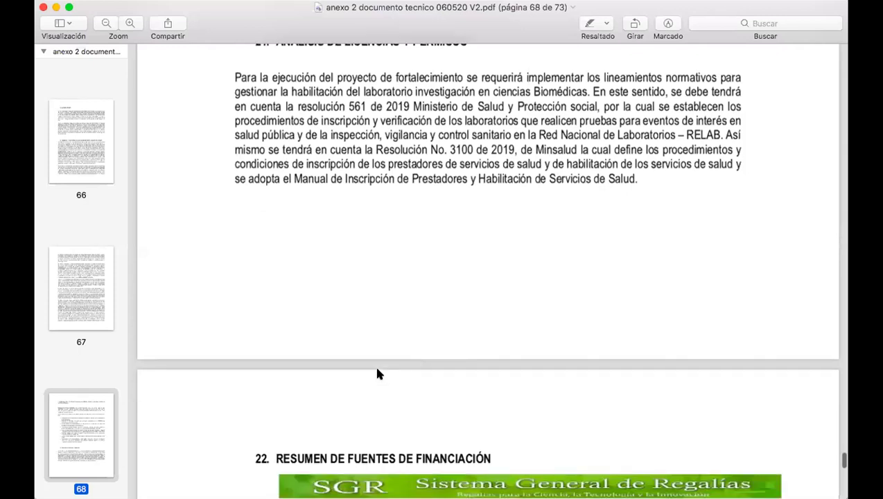
{"action": "scroll", "coordinate": [565, 346], "scroll_direction": "down", "scroll_amount": 1}
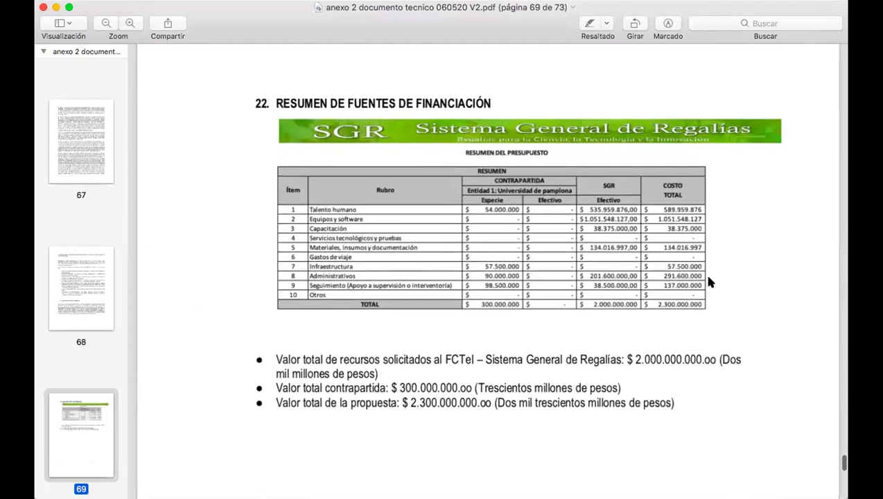
- Skim the reference list through the last page of the technical document and close the PDF
{"action": "scroll", "coordinate": [708, 277], "scroll_direction": "down", "scroll_amount": 15}
{"action": "scroll", "coordinate": [709, 282], "scroll_direction": "down", "scroll_amount": 20}
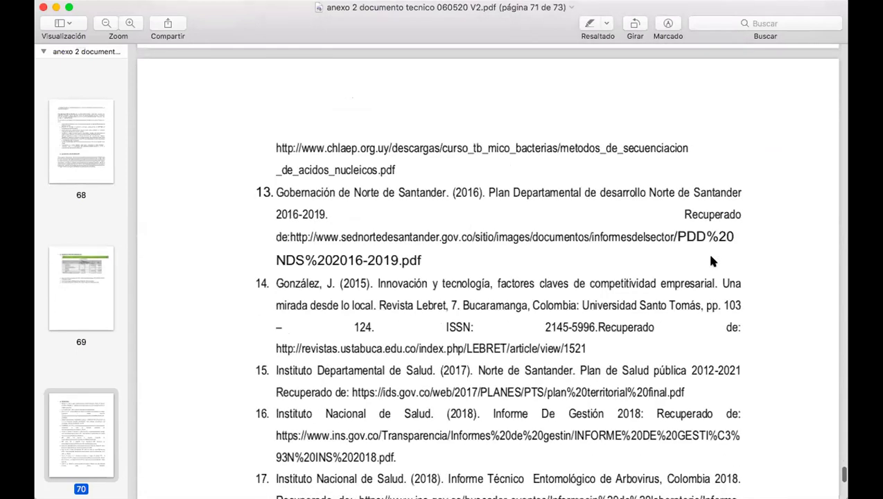
{"action": "scroll", "coordinate": [710, 260], "scroll_direction": "down", "scroll_amount": 10}
{"action": "key", "text": "End"}
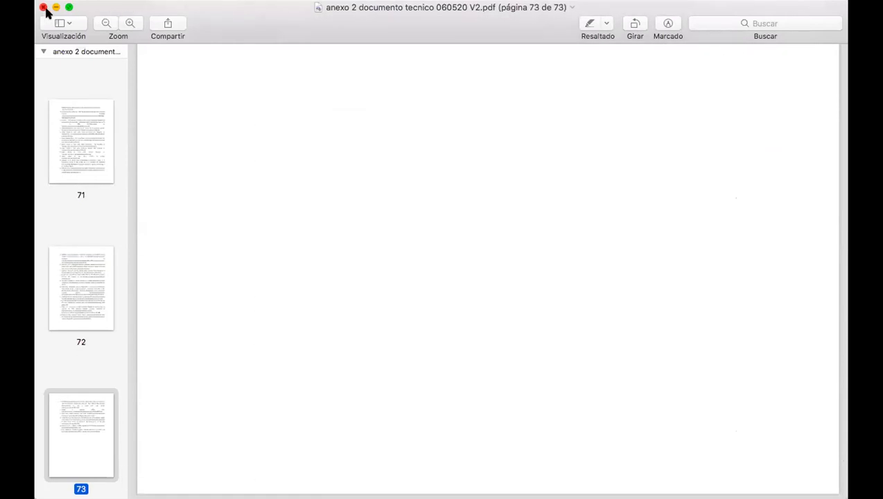
{"action": "left_click", "coordinate": [44, 8]}
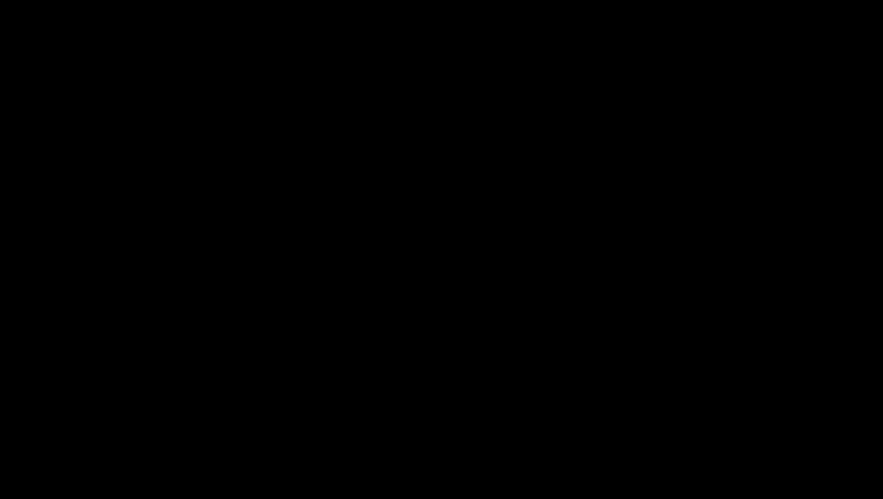